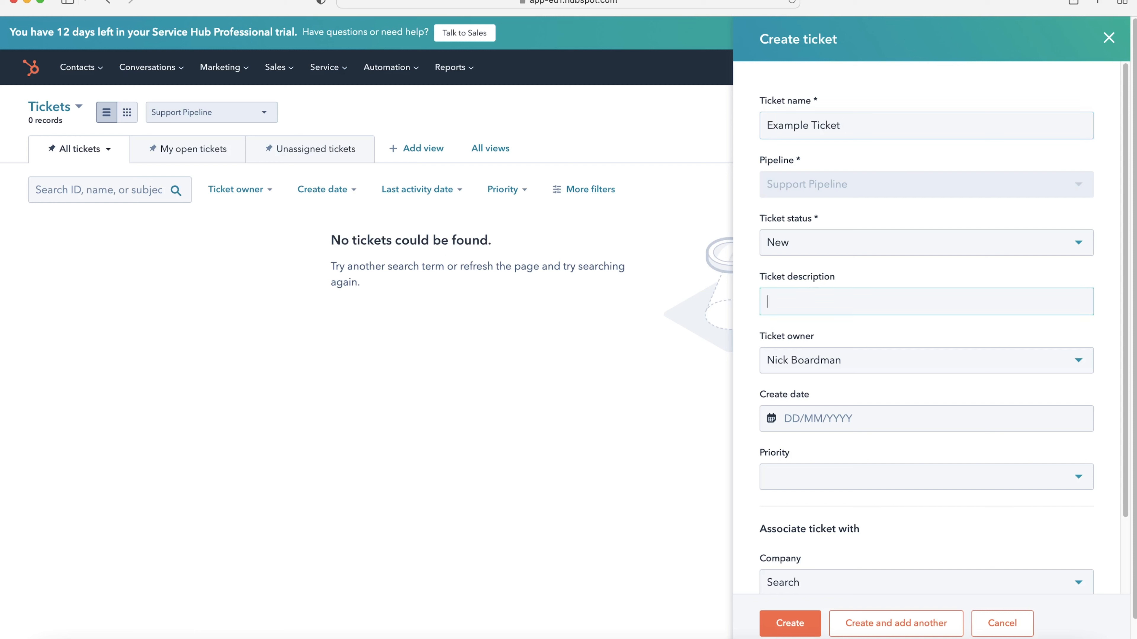
left_click(817, 249)
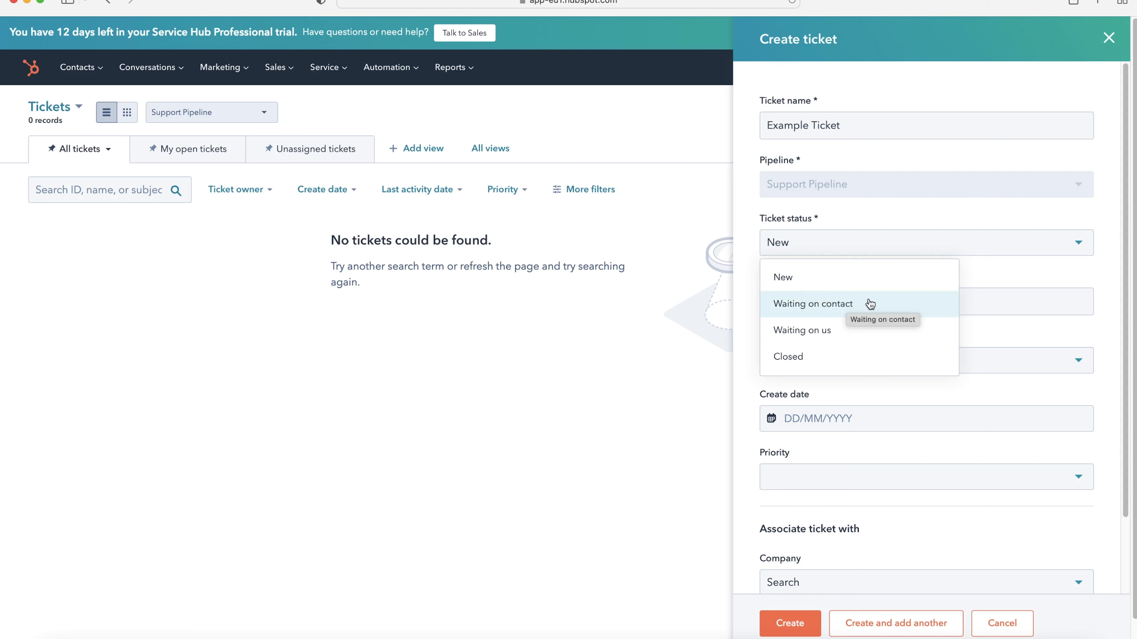
left_click(752, 261)
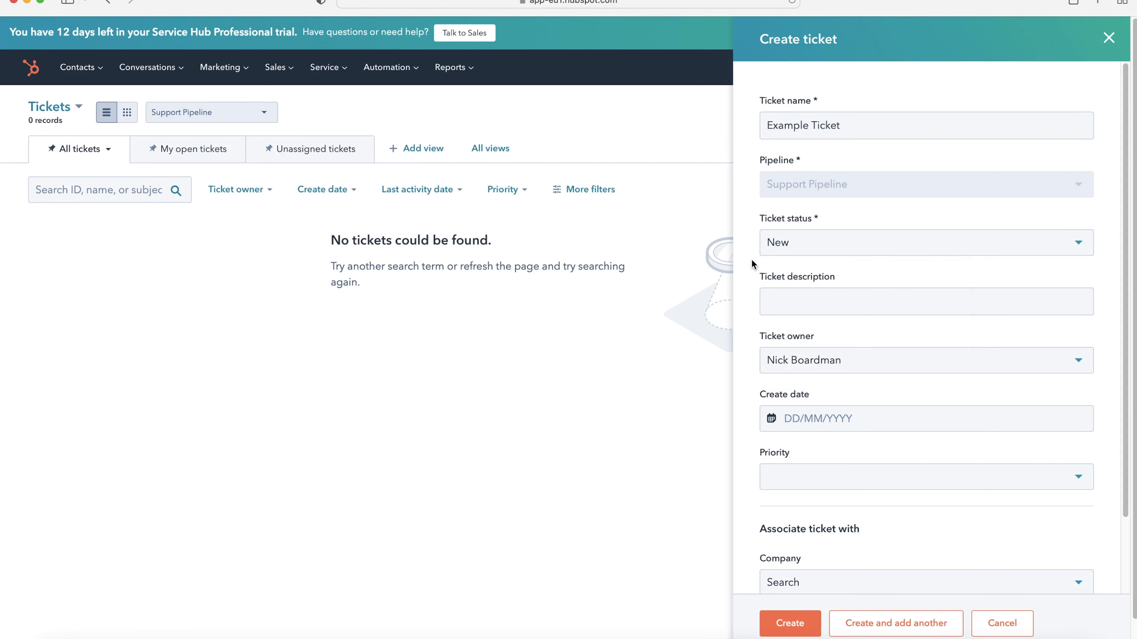
left_click(797, 302)
left_click(786, 360)
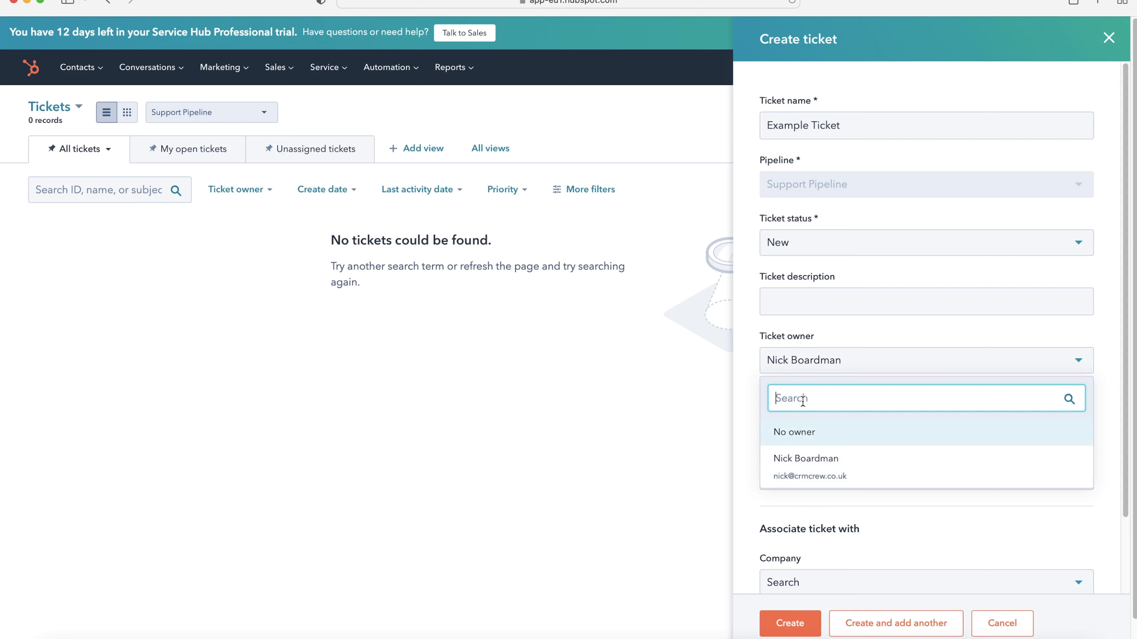
left_click(757, 366)
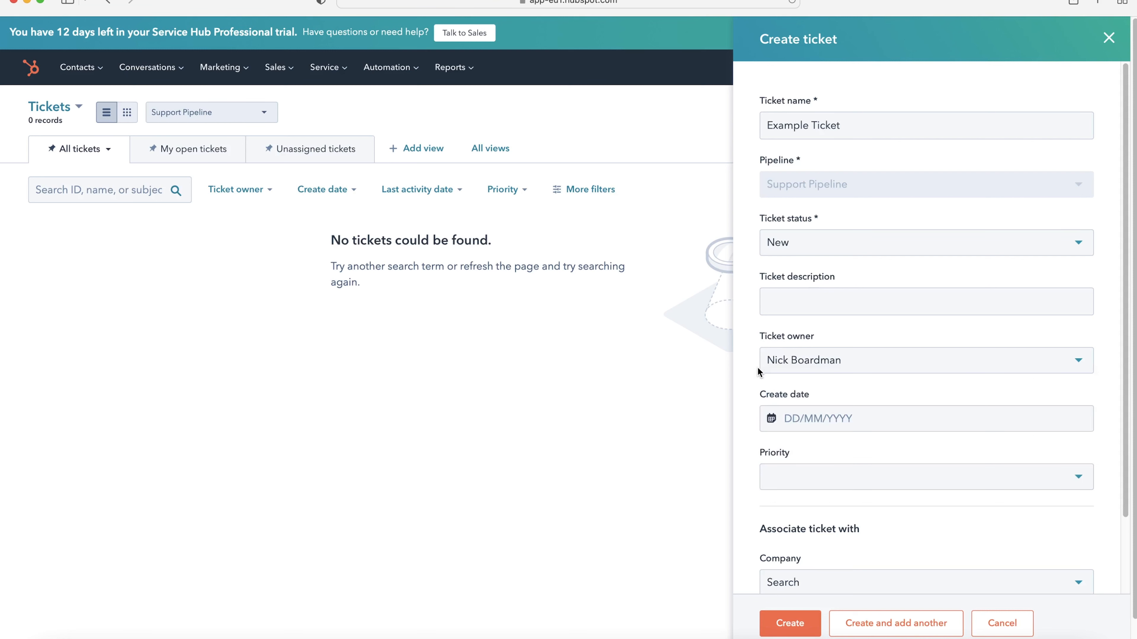
Step: Set the new ticket's create date to 22/01/2022
left_click(811, 421)
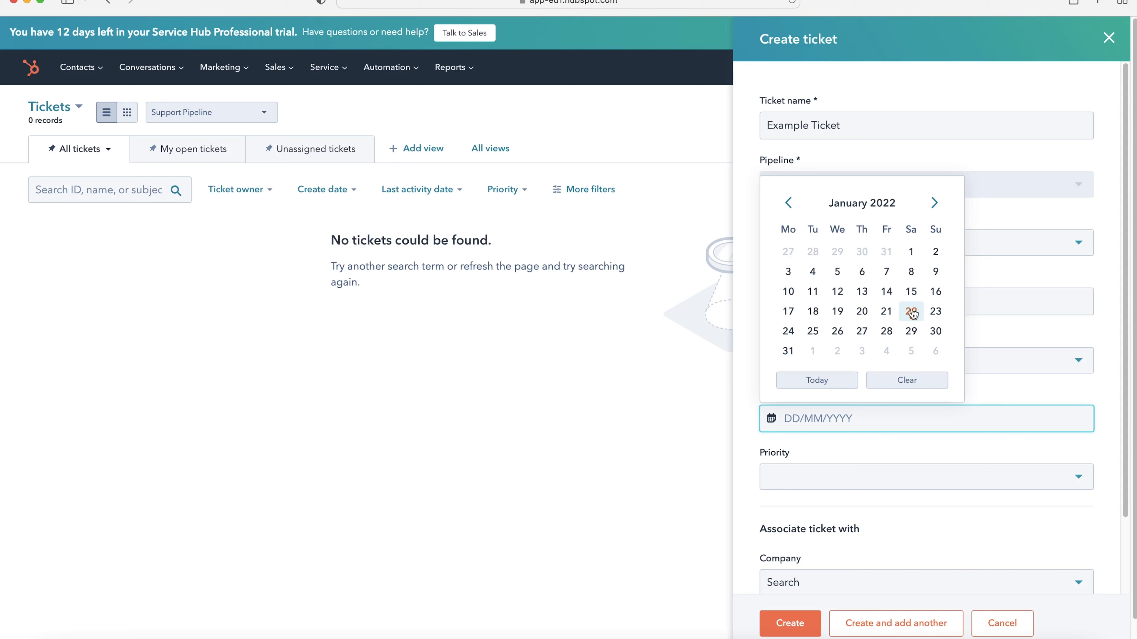
left_click(747, 351)
left_click(824, 410)
left_click(910, 313)
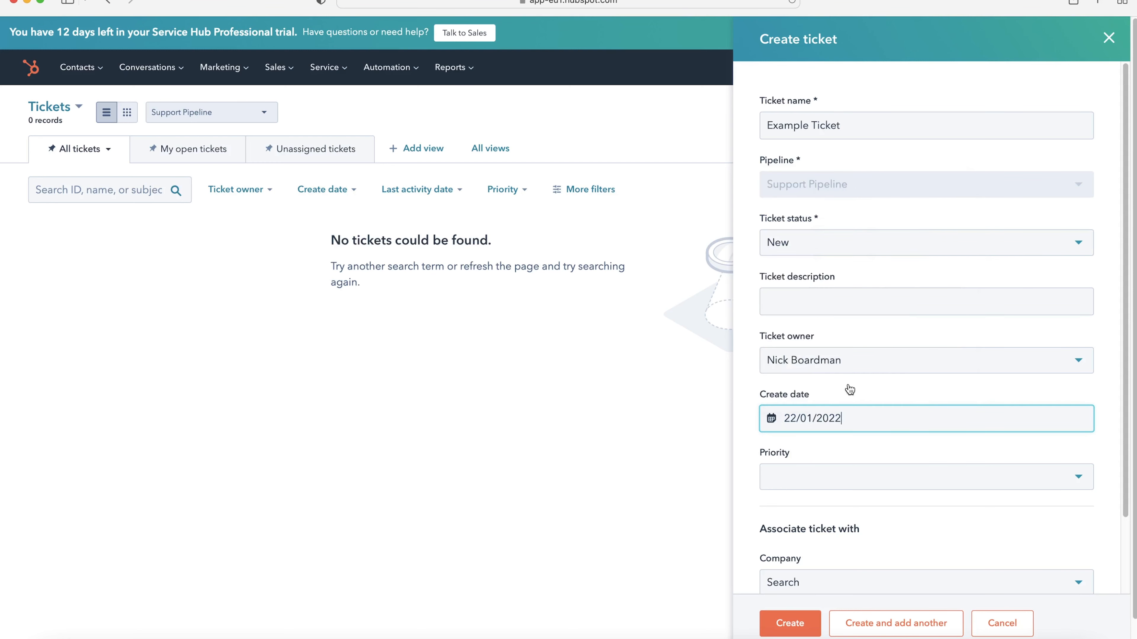
Step: Set the new ticket's priority to Low
left_click(745, 474)
scroll(796, 470, "down", 2)
left_click(803, 437)
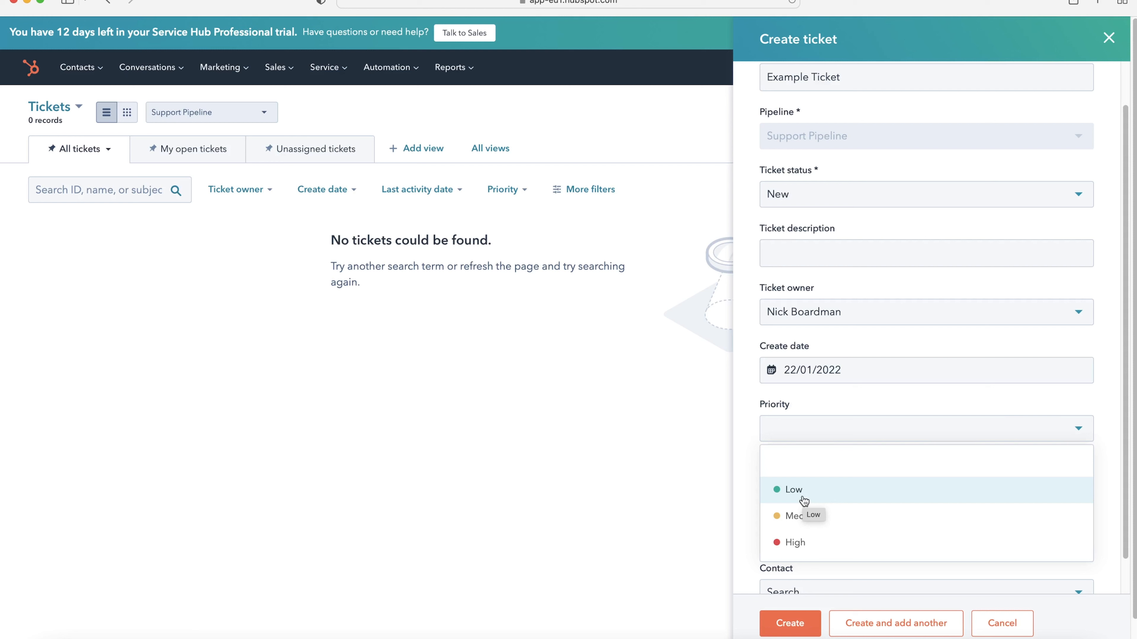
left_click(744, 457)
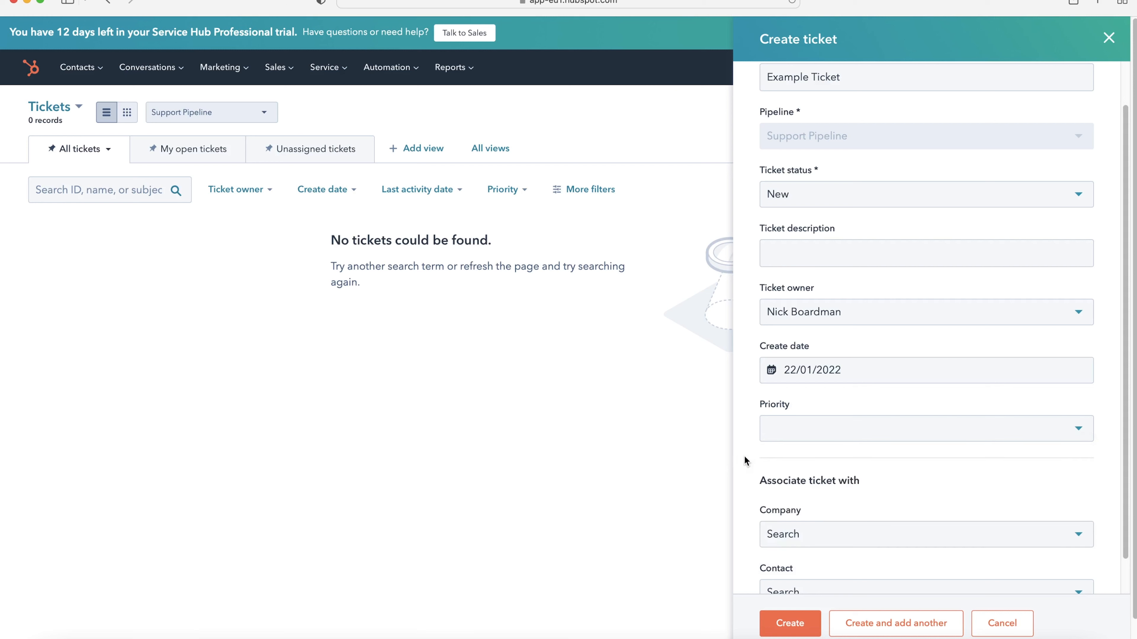
left_click(784, 438)
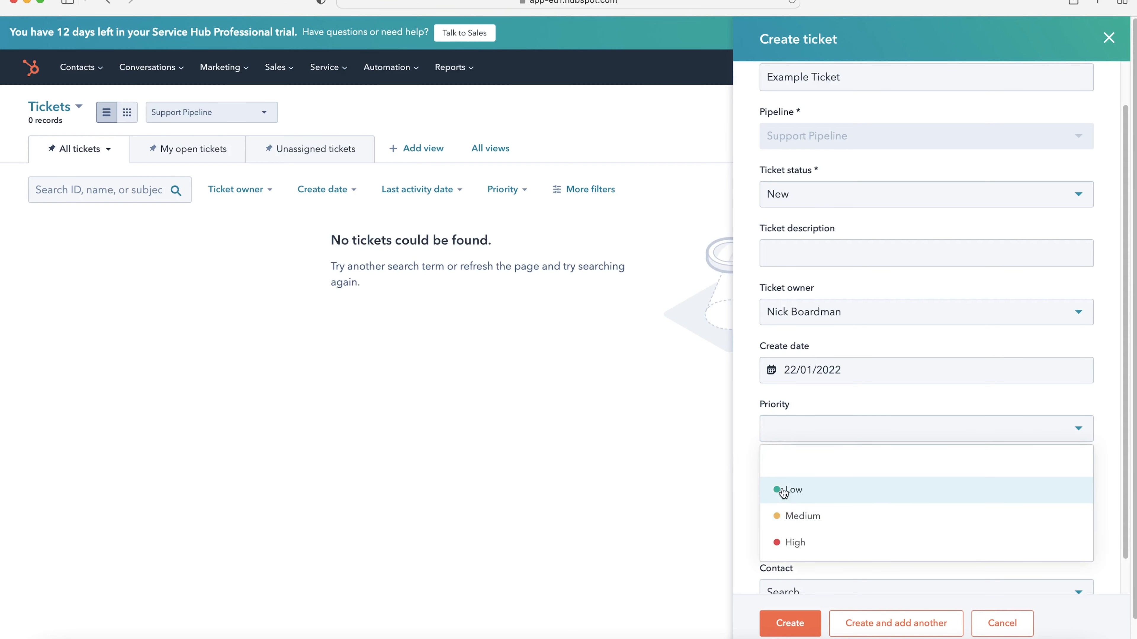
left_click(783, 491)
Step: Search for the company crmcrew and associate the new ticket with Crmcrew
scroll(734, 504, "down", 2)
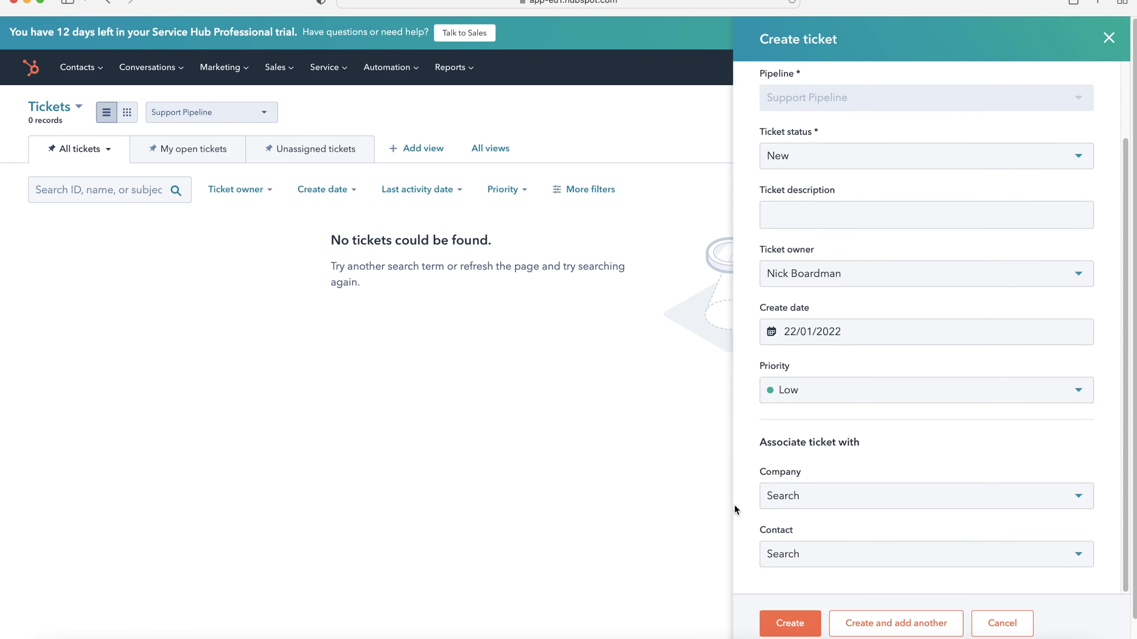
scroll(735, 505, "down", 1)
scroll(785, 453, "down", 1)
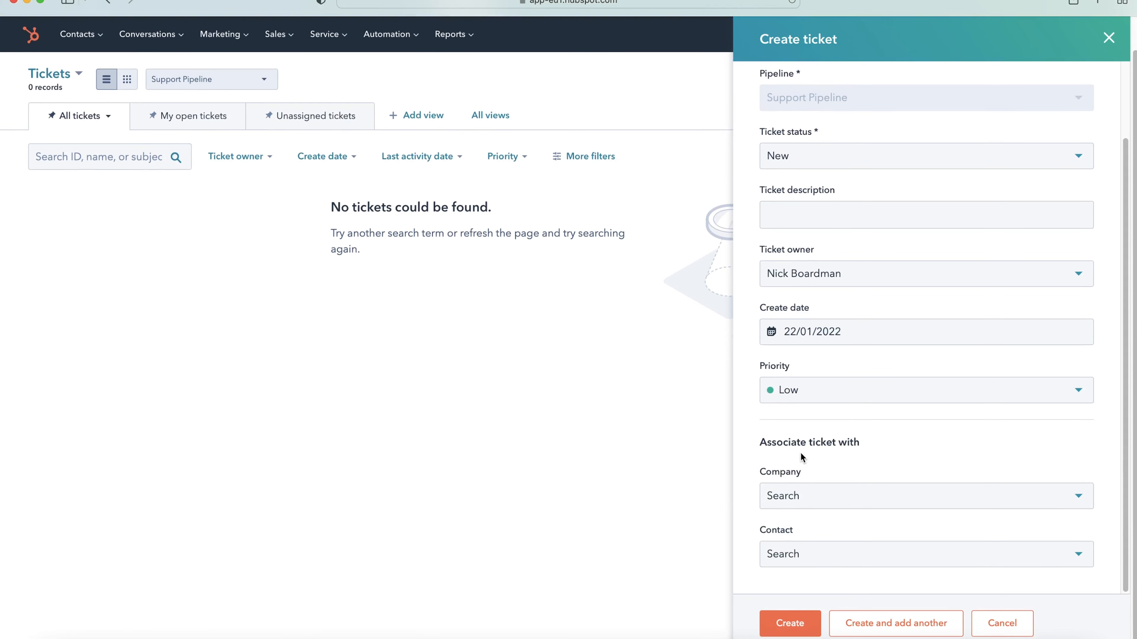
left_click(784, 500)
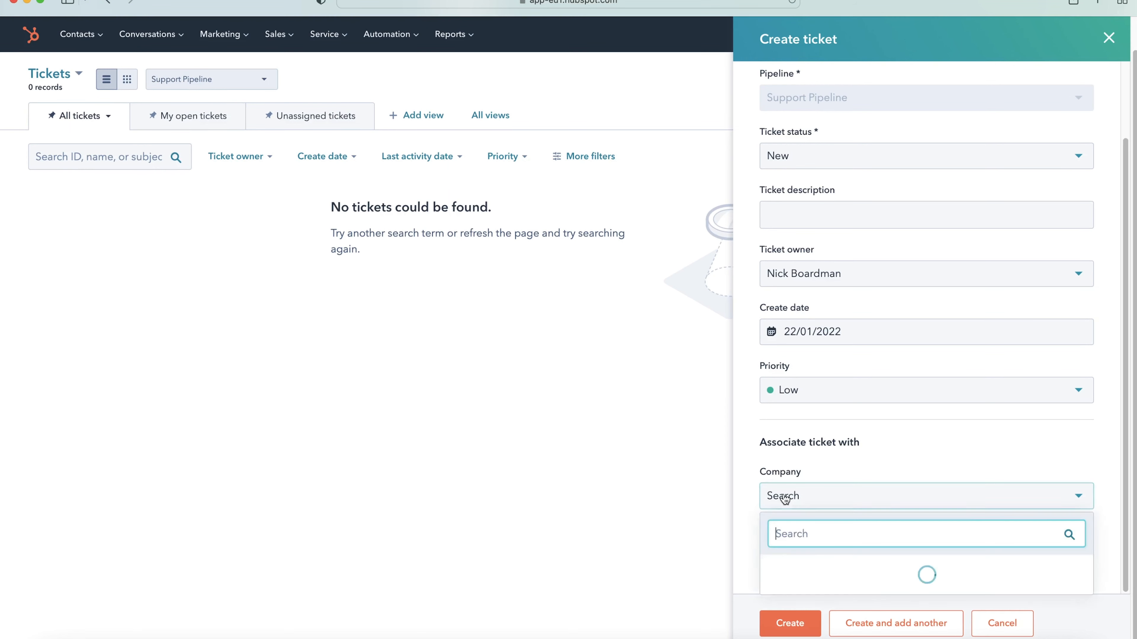
type("crmcrew")
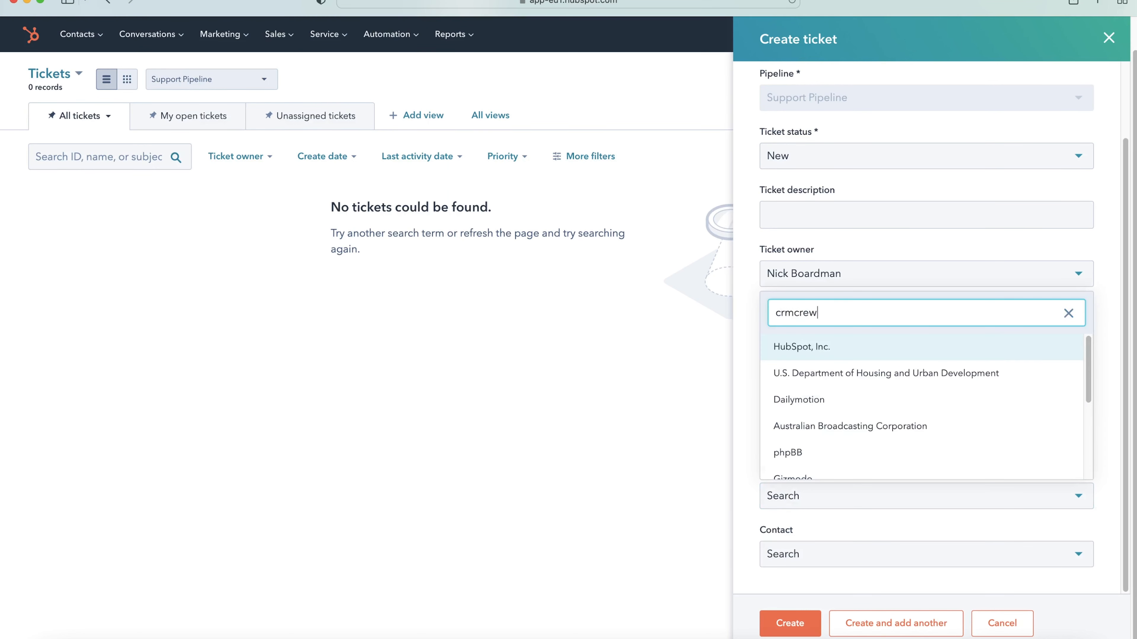
left_click(801, 471)
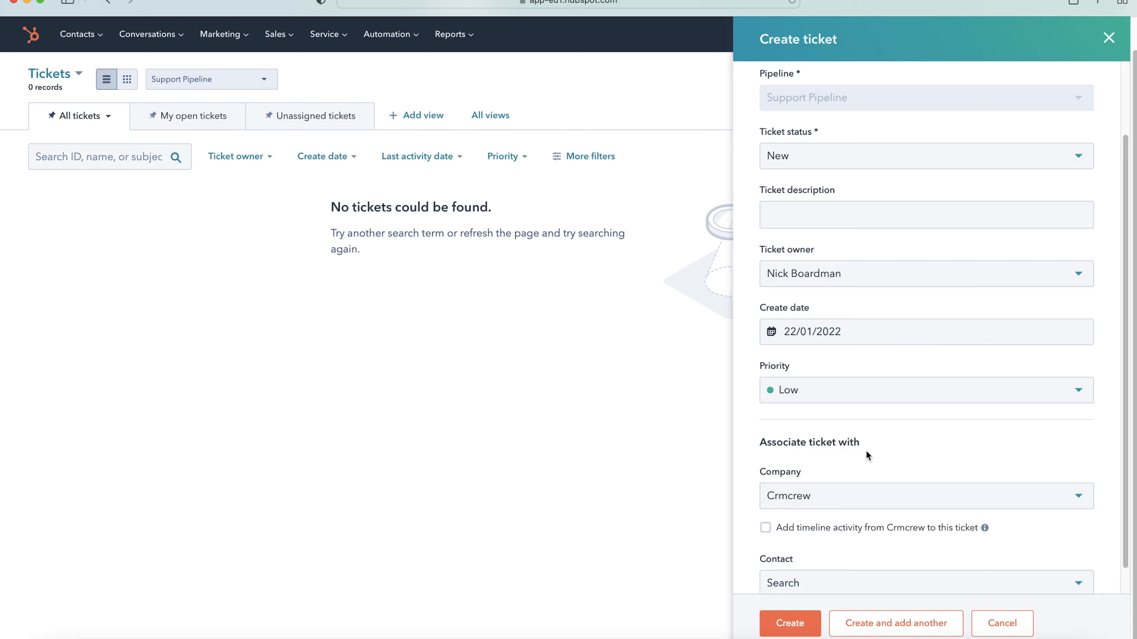
Step: Search the contacts by first name and associate the matching Crmcrew contact with the ticket
scroll(866, 450, "down", 2)
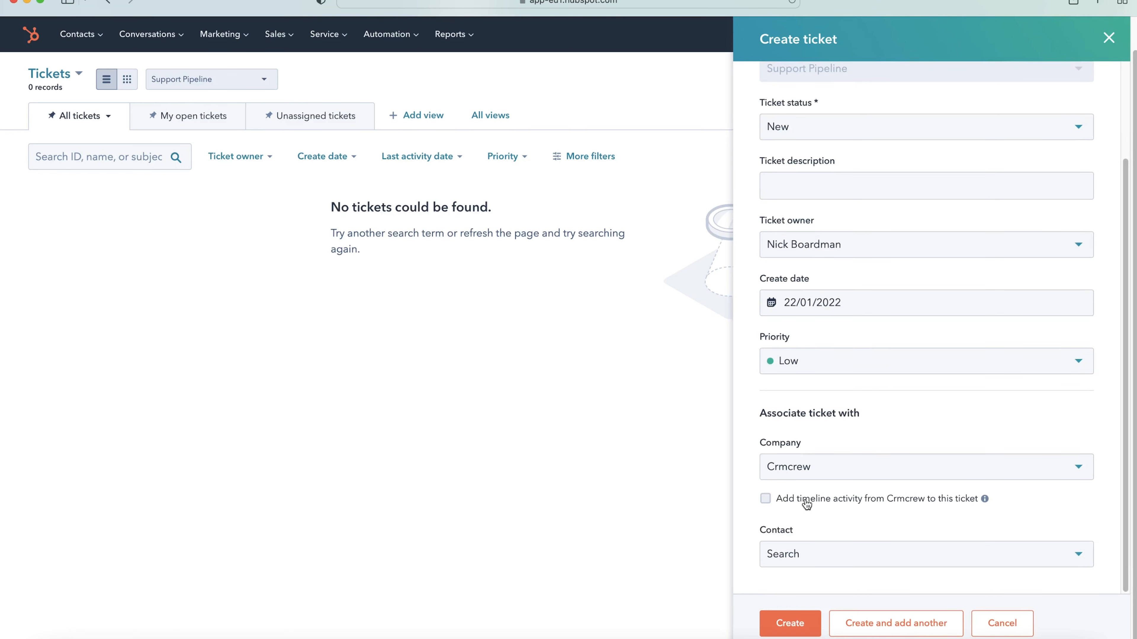
left_click(788, 554)
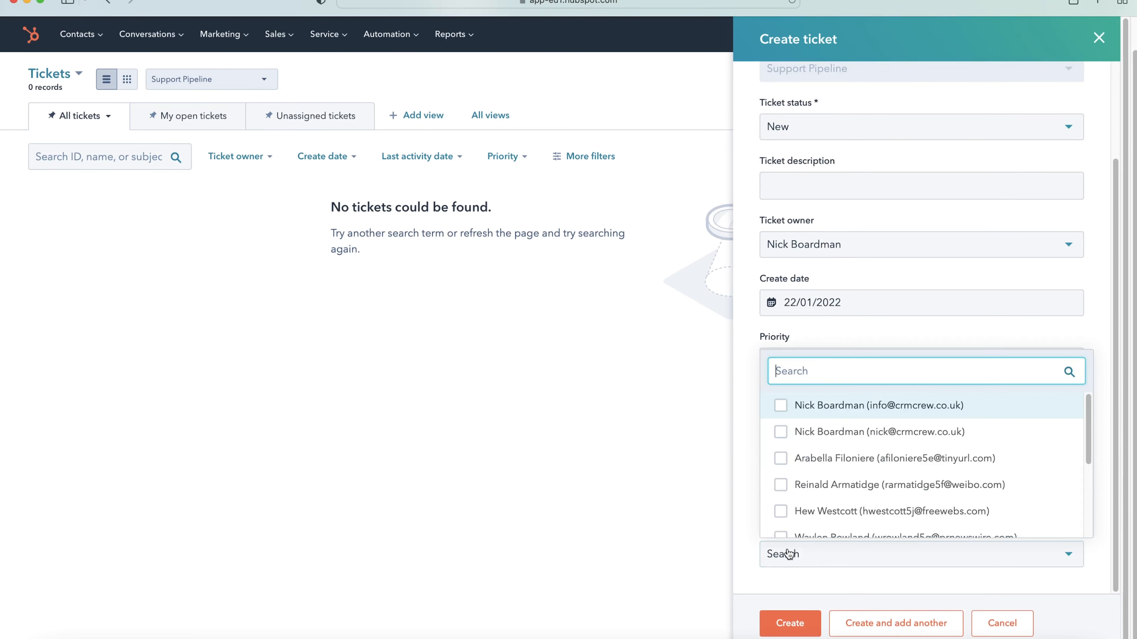
type("nick")
left_click(827, 527)
left_click(752, 522)
scroll(796, 568, "down", 2)
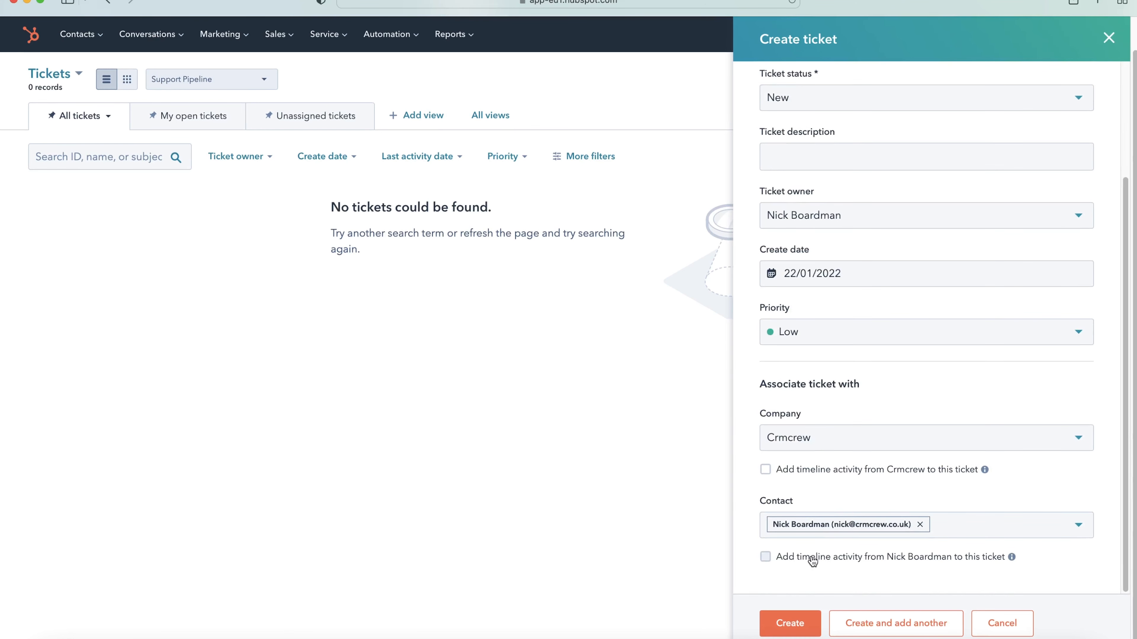
Step: Check the company and contact associations in the form and create the ticket
scroll(826, 524, "up", 2)
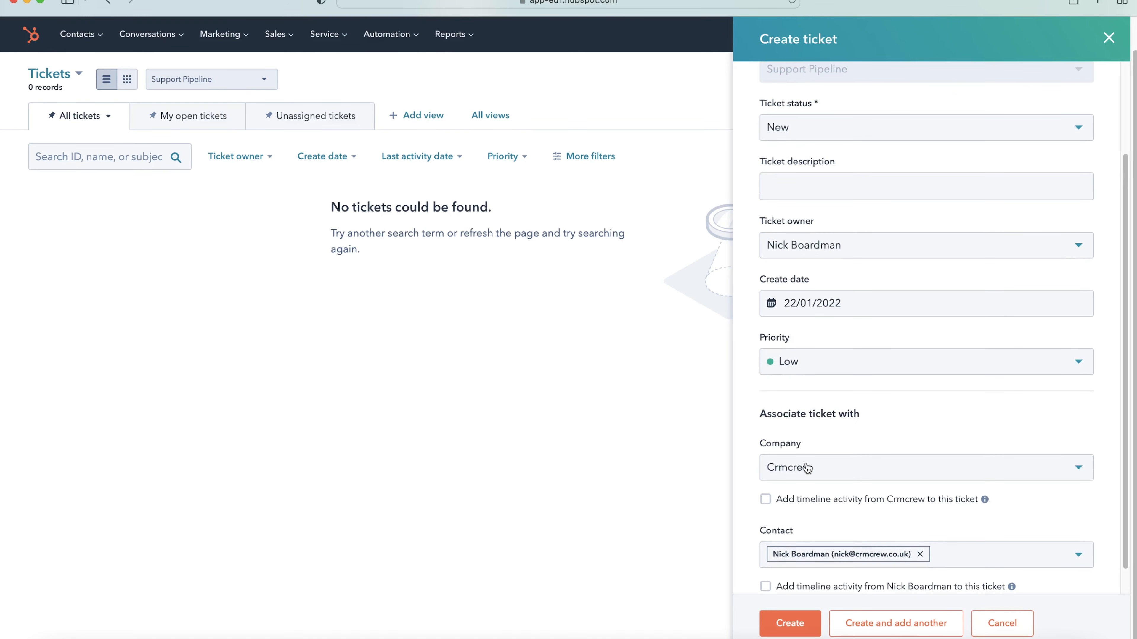
scroll(818, 524, "down", 2)
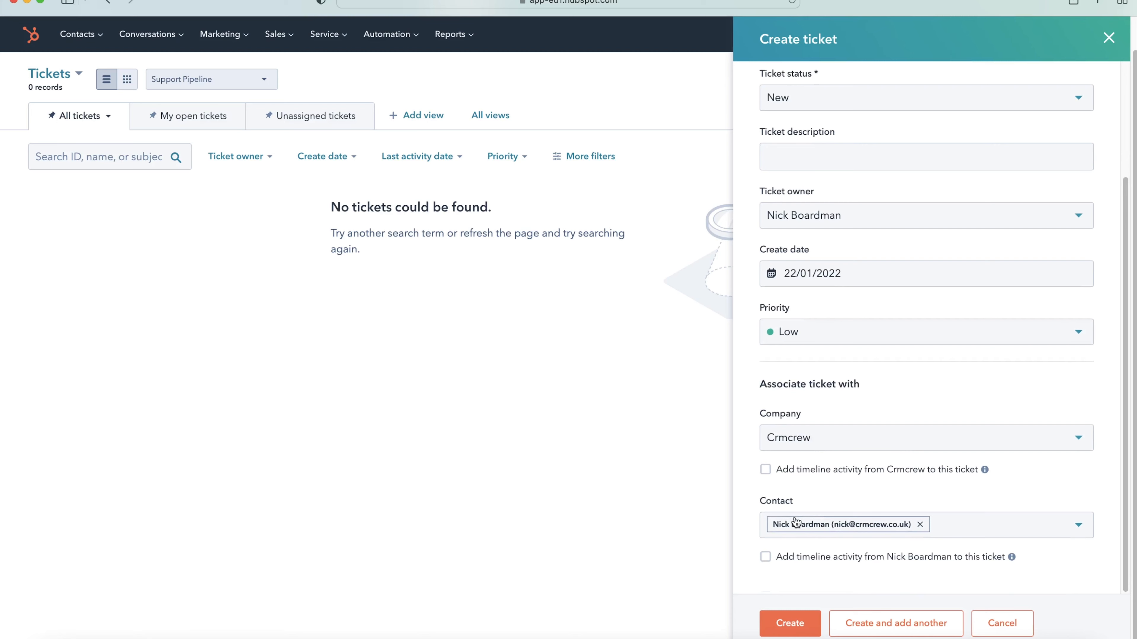
left_click(789, 622)
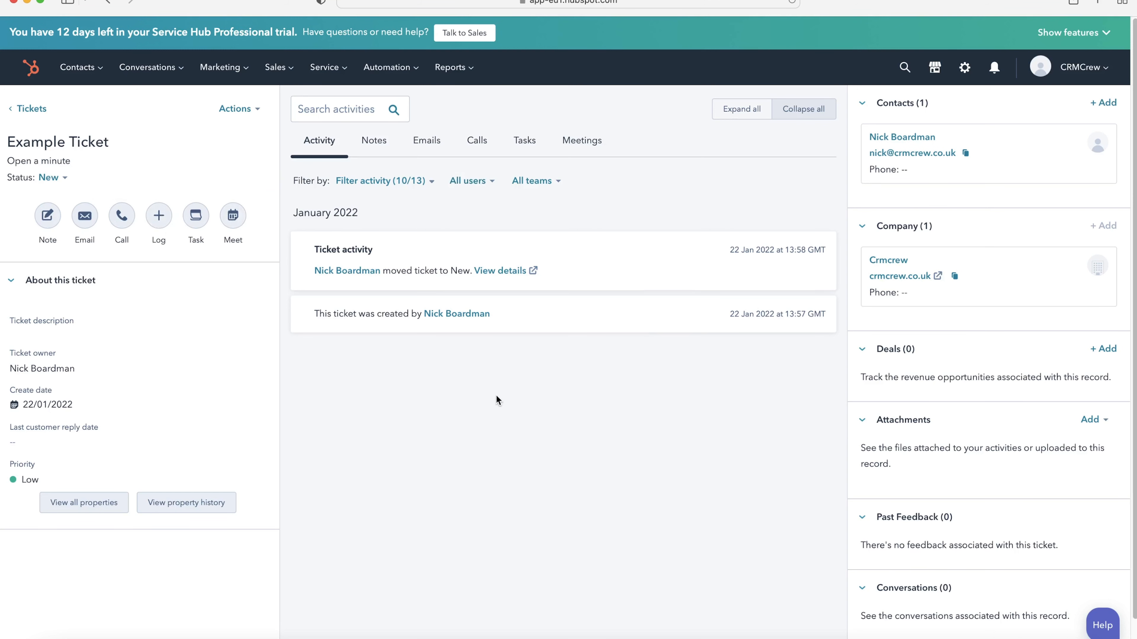
Step: Return from the Example Ticket record to the ticket list and switch it to the board view
scroll(496, 395, "down", 1)
scroll(495, 395, "up", 1)
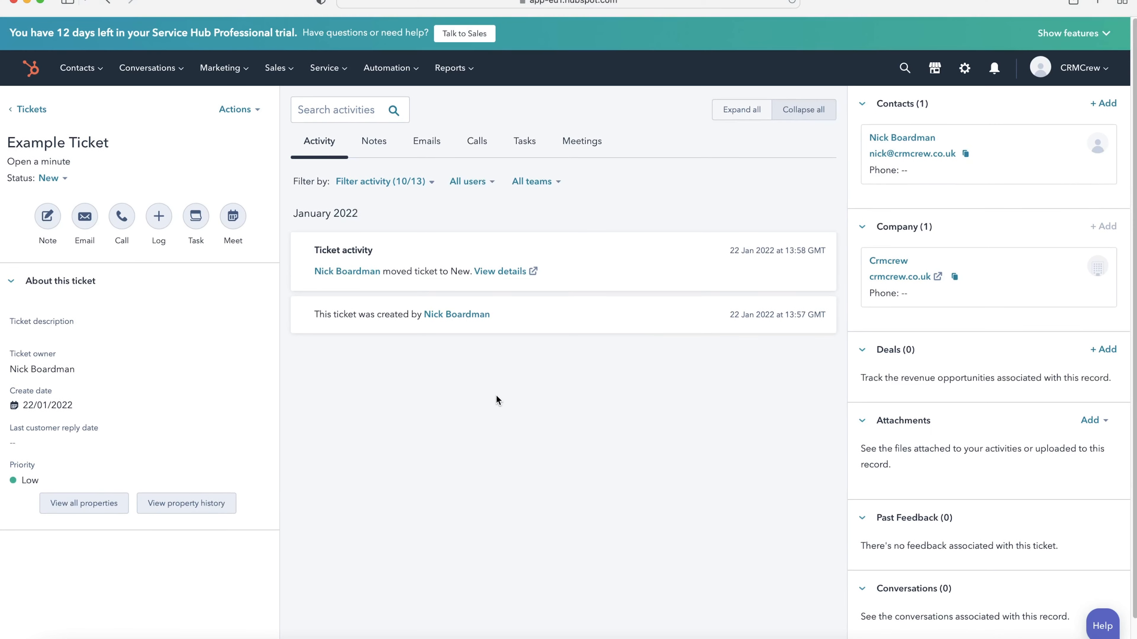
scroll(503, 358, "down", 1)
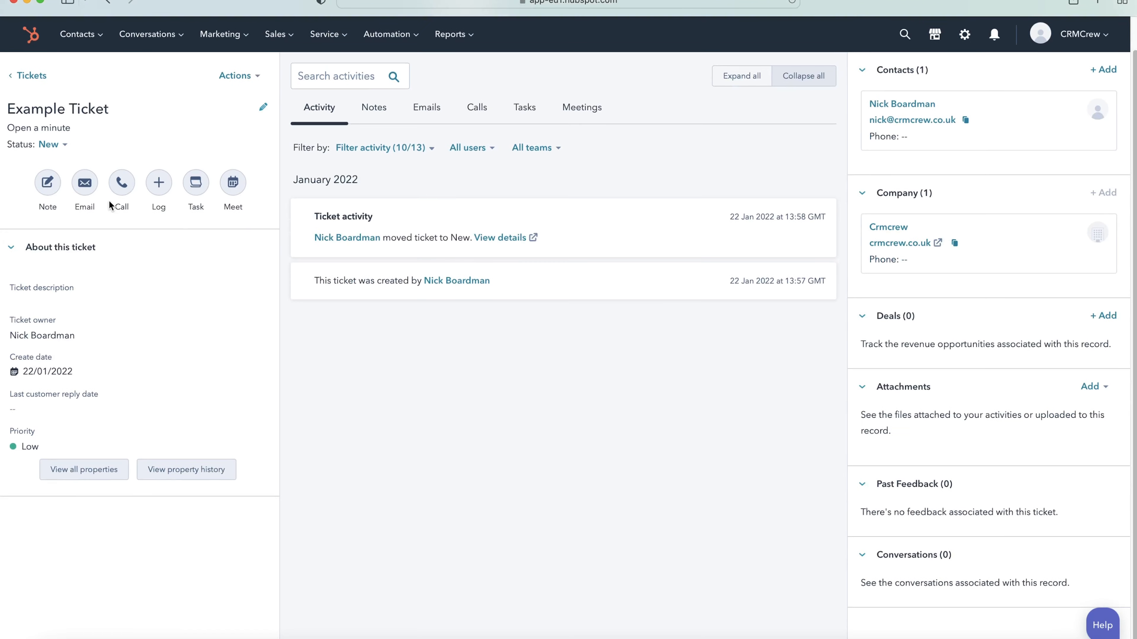
left_click(20, 77)
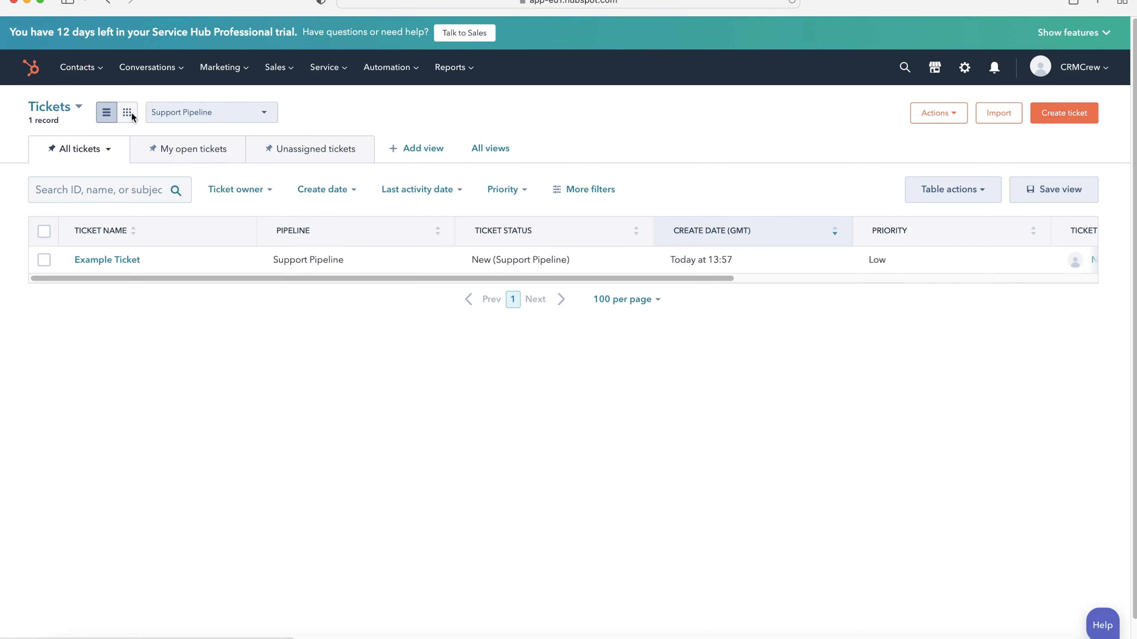
left_click(128, 113)
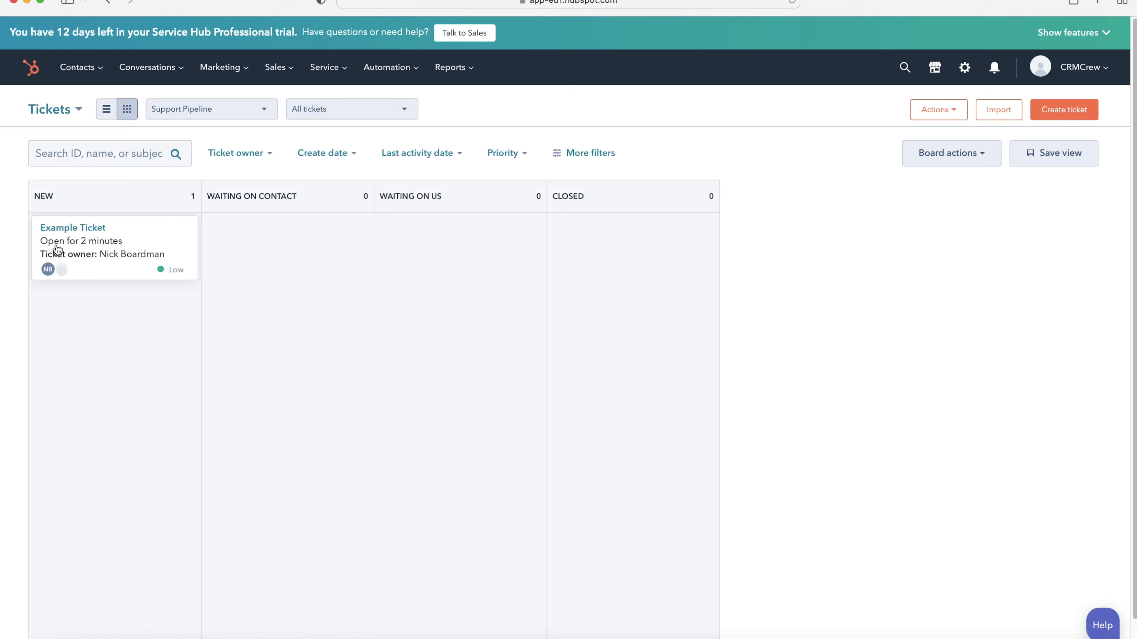
Step: Move the Example Ticket card on the Support Pipeline board from New to the Closed stage
mouse_move(57, 249)
left_mouse_down()
mouse_move(439, 256)
mouse_move(53, 274)
mouse_move(51, 264)
left_mouse_up()
scroll(46, 457, "down", 1)
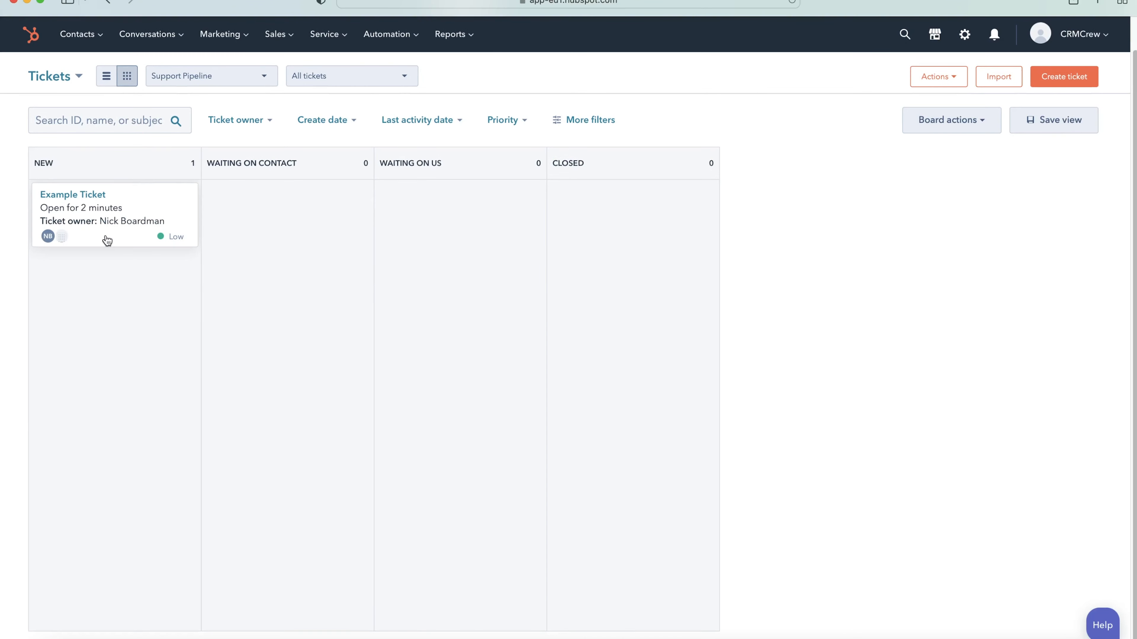
left_click_drag(107, 240, 456, 224)
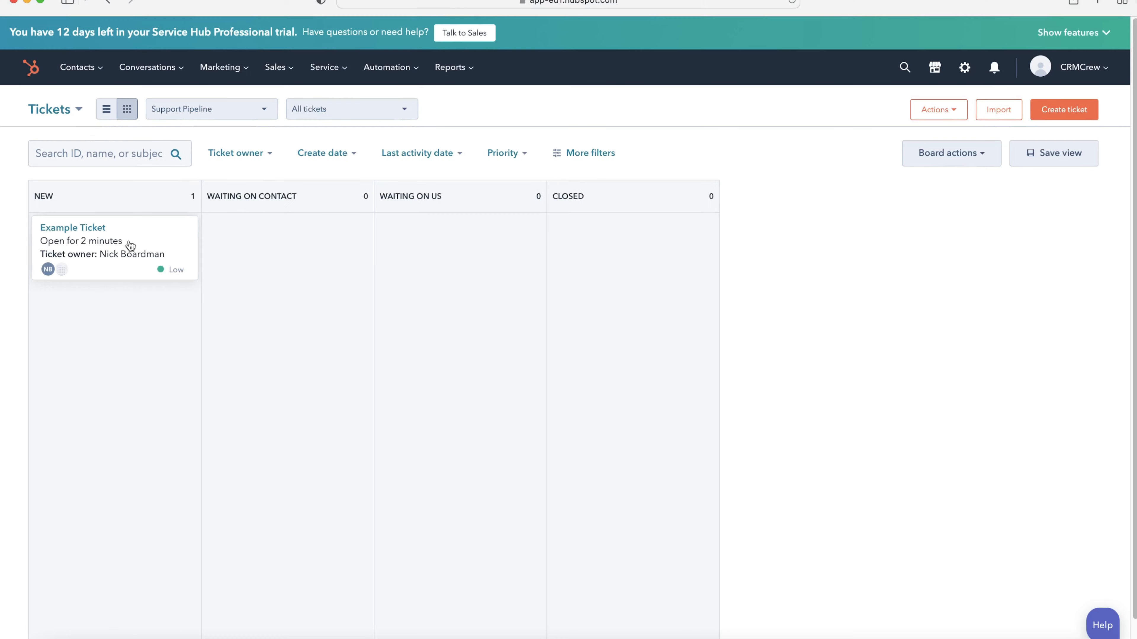
left_click_drag(94, 244, 579, 254)
left_click_drag(496, 271, 621, 261)
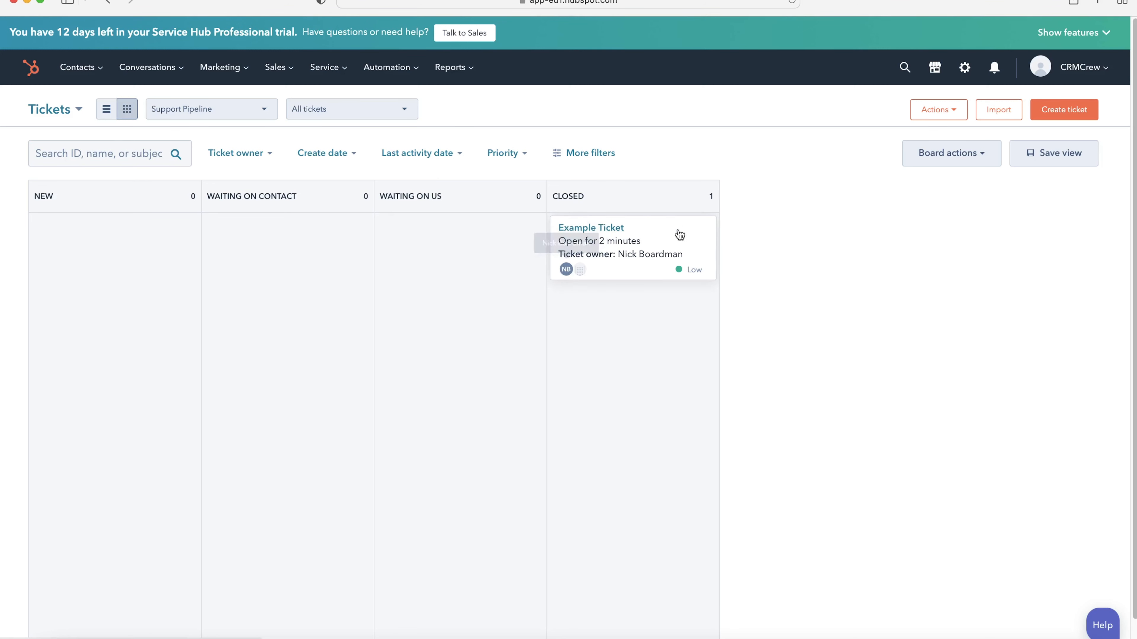
Step: Preview Example Ticket from the board and look through its details, contact, company, deals and attachments
scroll(296, 380, "down", 2)
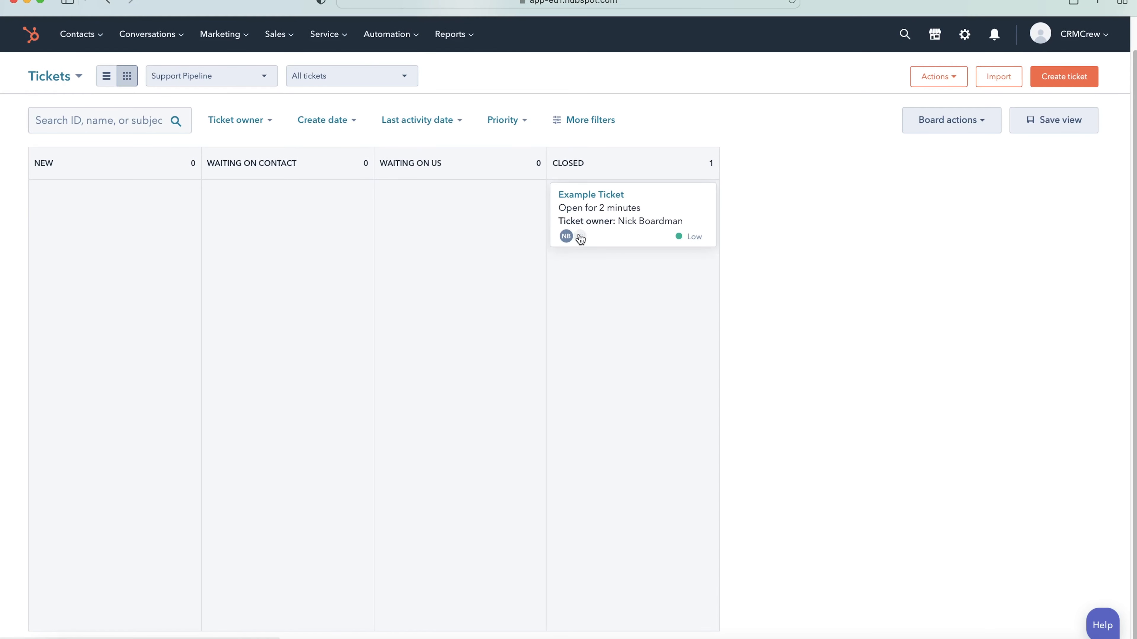
left_click(625, 214)
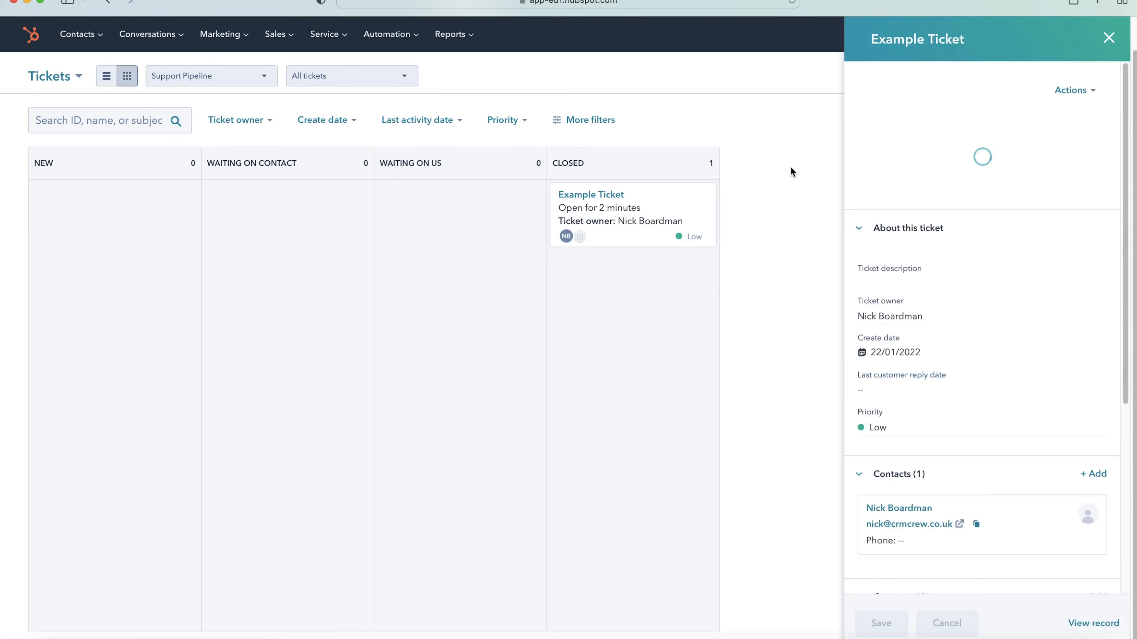
scroll(963, 342, "down", 5)
scroll(892, 388, "down", 3)
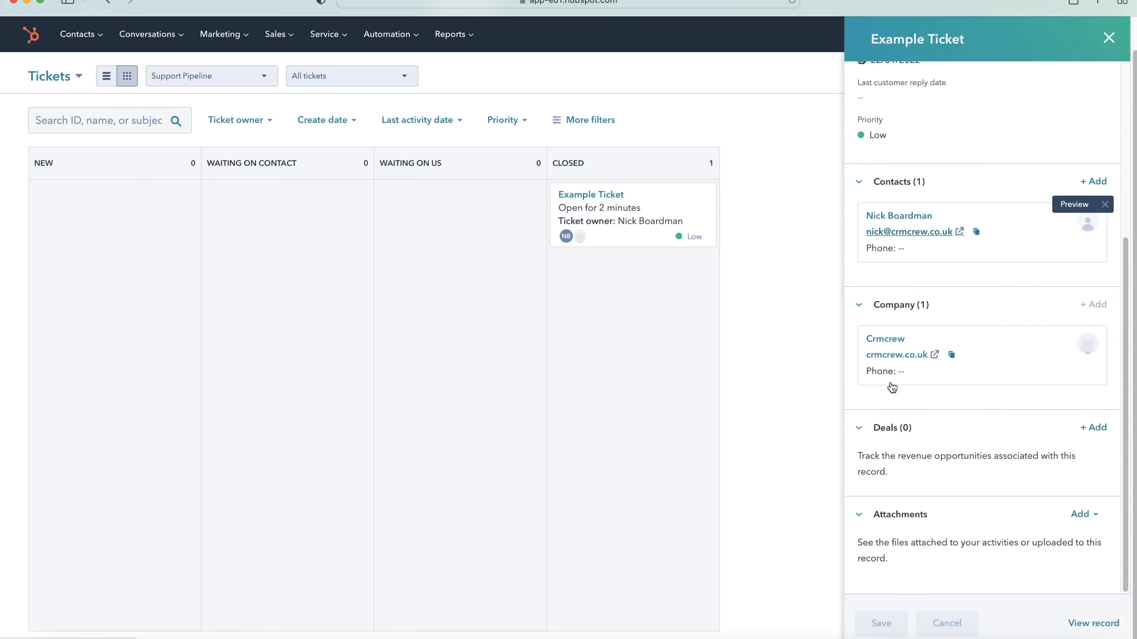
scroll(893, 386, "up", 6)
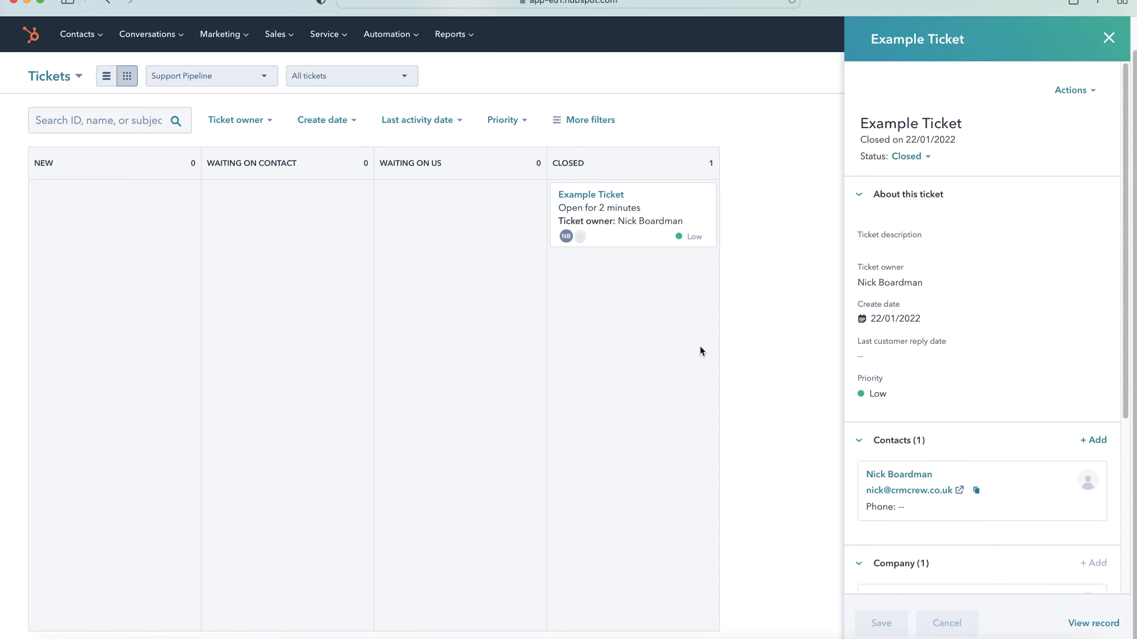
Step: Open the full Example Ticket record and review the stage changes in its activity timeline
left_click(1091, 623)
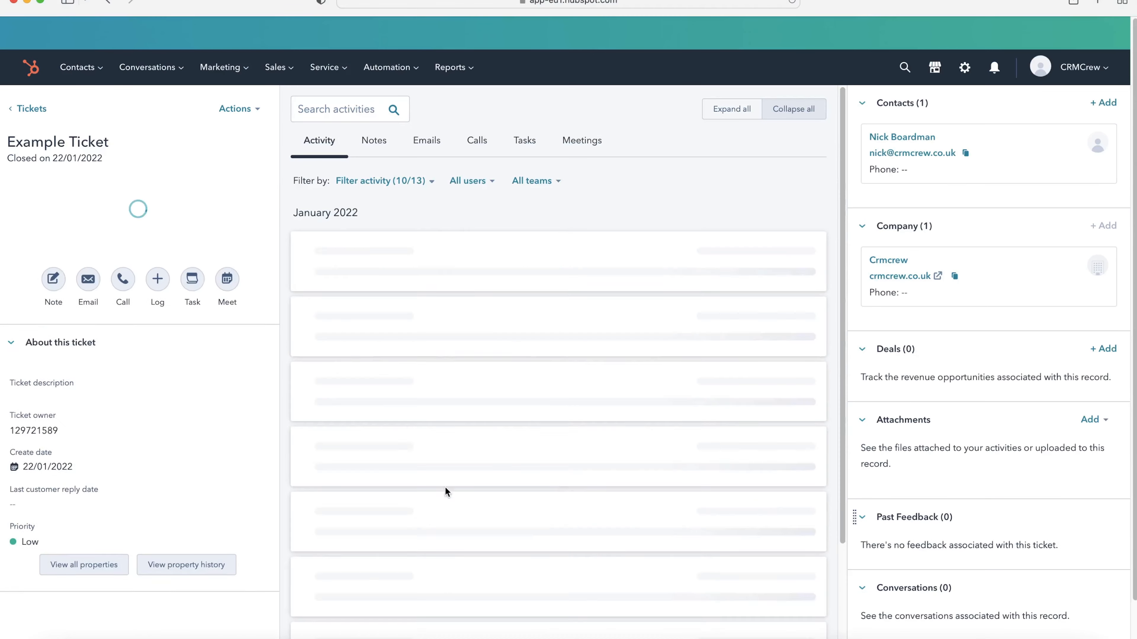
scroll(528, 364, "down", 3)
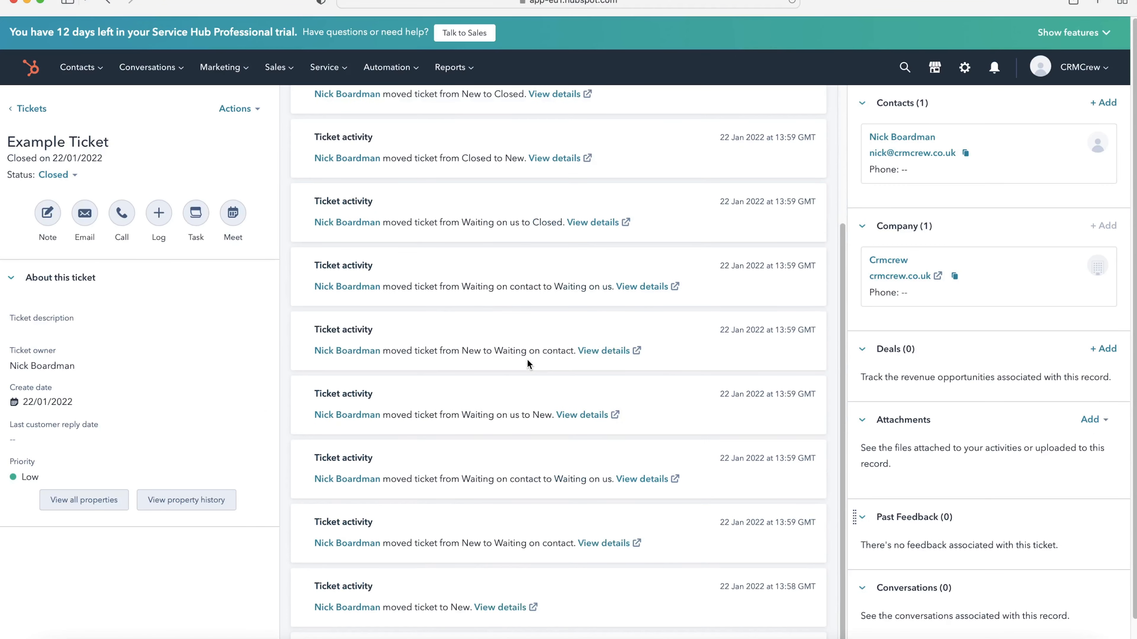
scroll(528, 362, "up", 3)
scroll(577, 320, "down", 2)
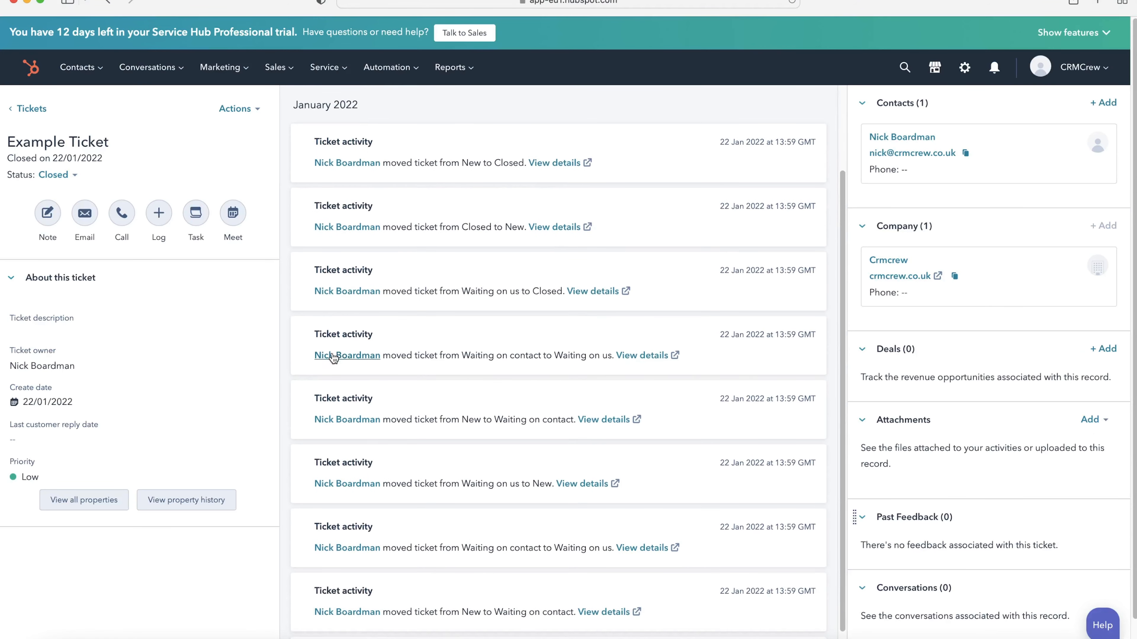
scroll(464, 414, "up", 3)
scroll(466, 417, "down", 1)
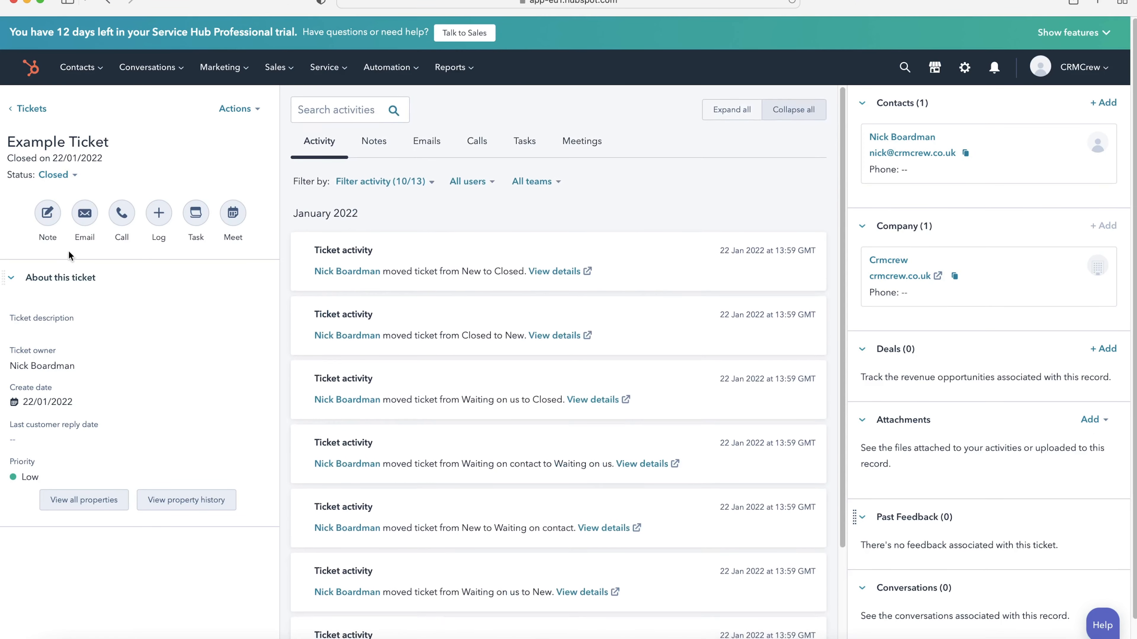
Step: Read through the stage changes in Example Ticket's activity timeline and return to the Support Pipeline board
scroll(798, 446, "down", 2)
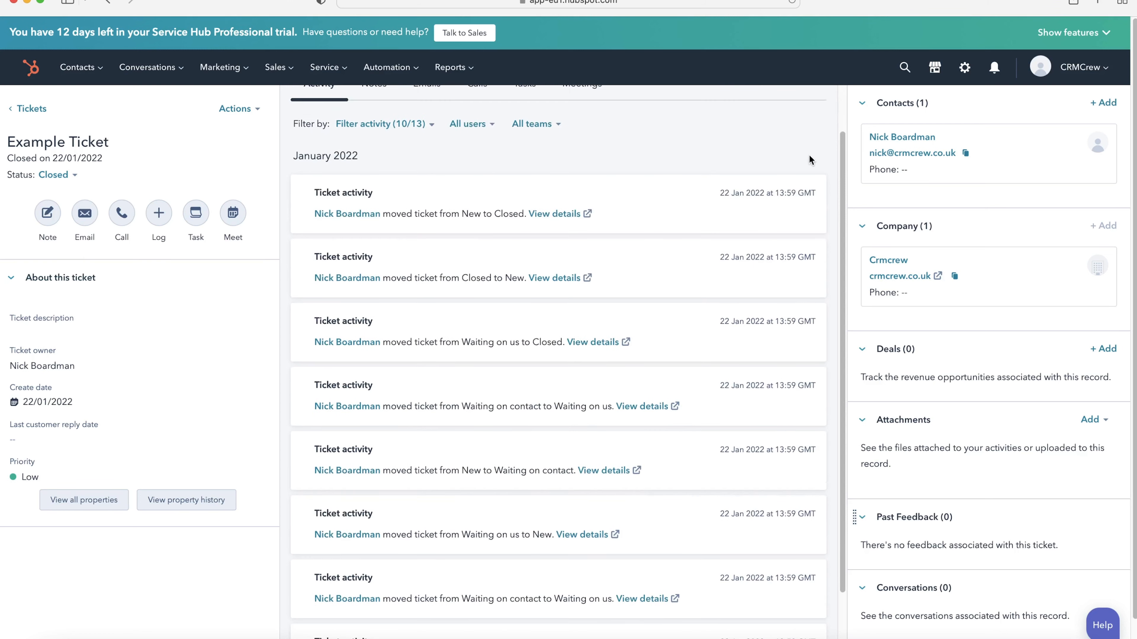
scroll(744, 352, "down", 4)
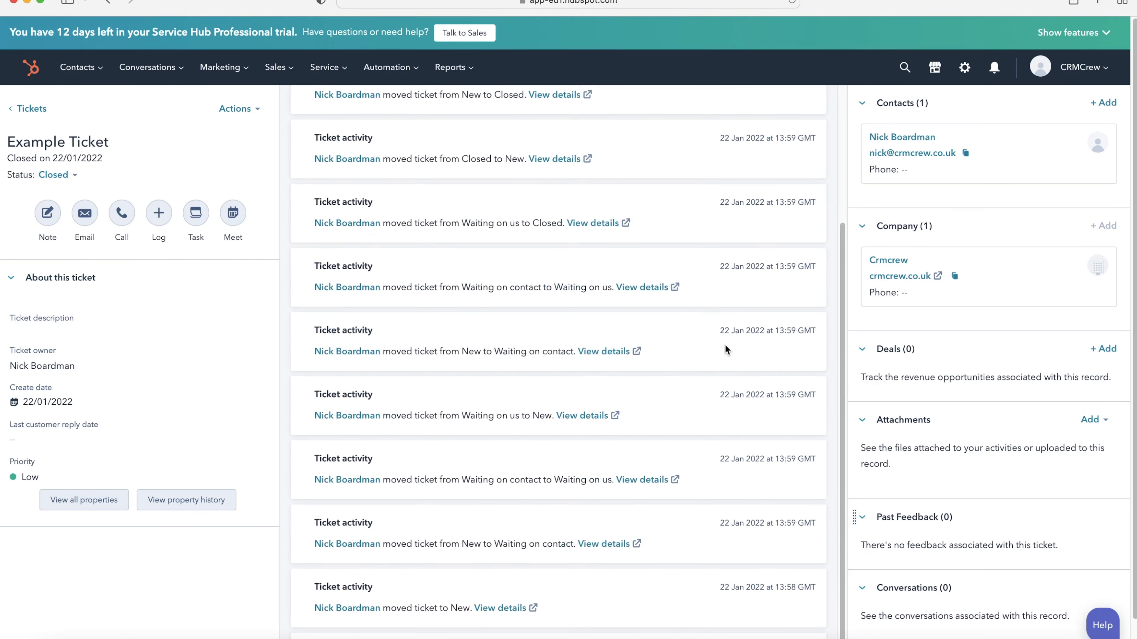
scroll(581, 291, "up", 5)
left_click(31, 109)
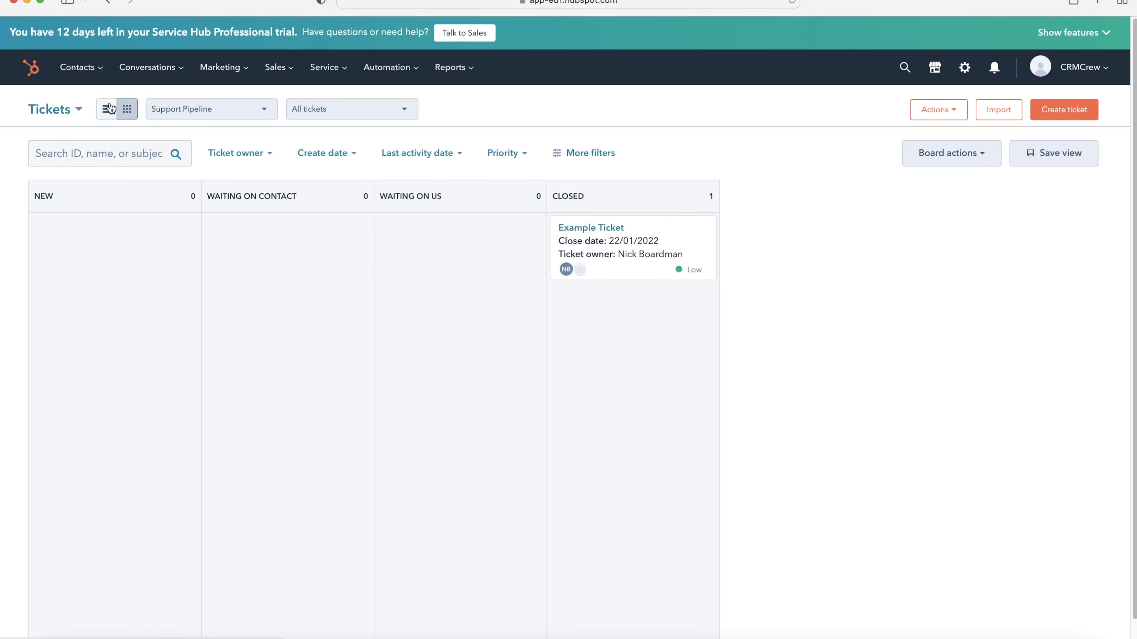
Step: Create a custom feedback survey that is delivered through a shareable link
left_click(334, 69)
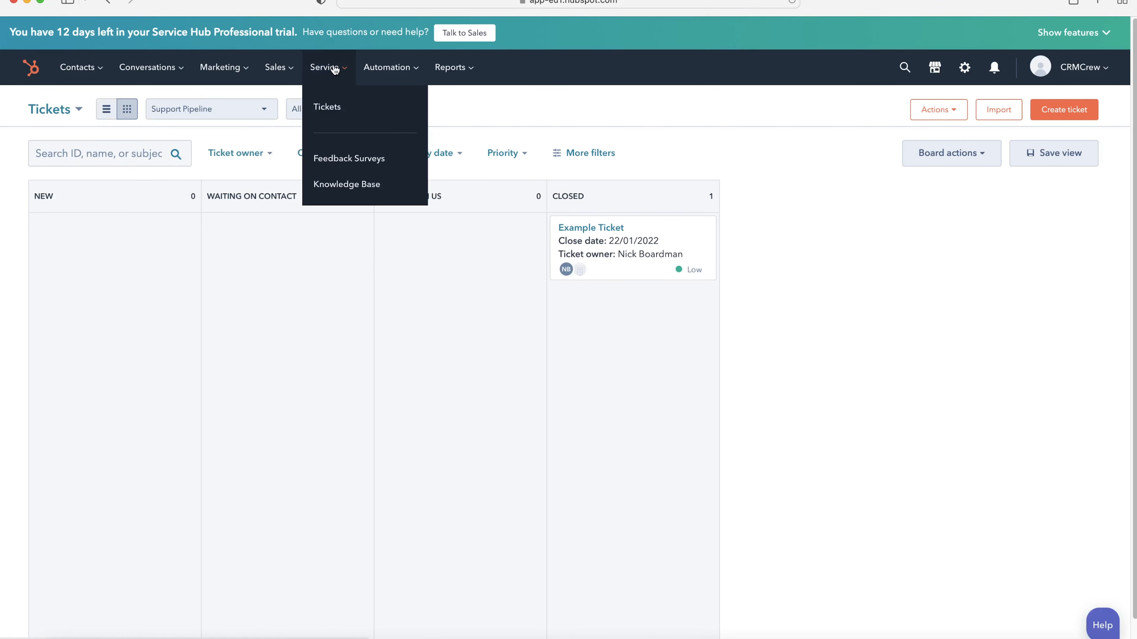
left_click(348, 168)
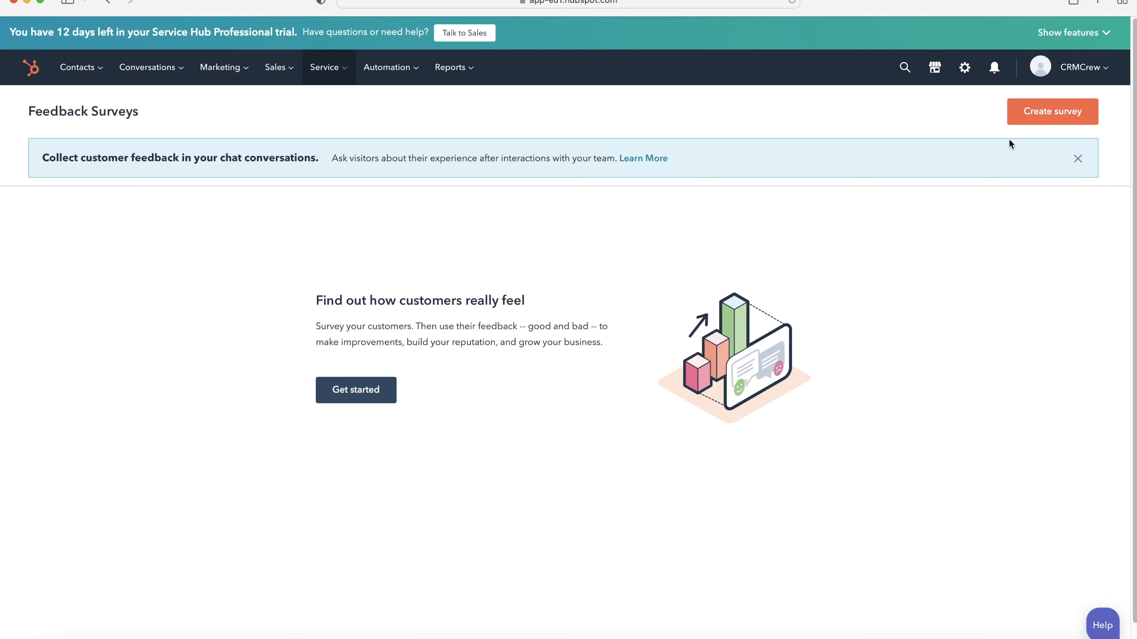
left_click(1077, 115)
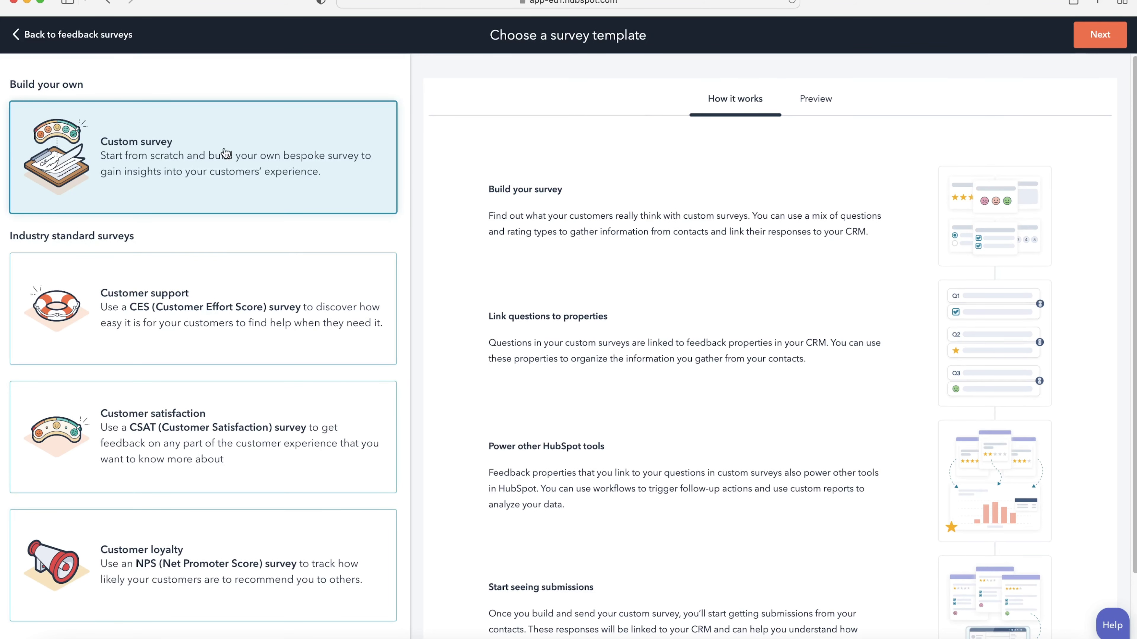
left_click(1103, 31)
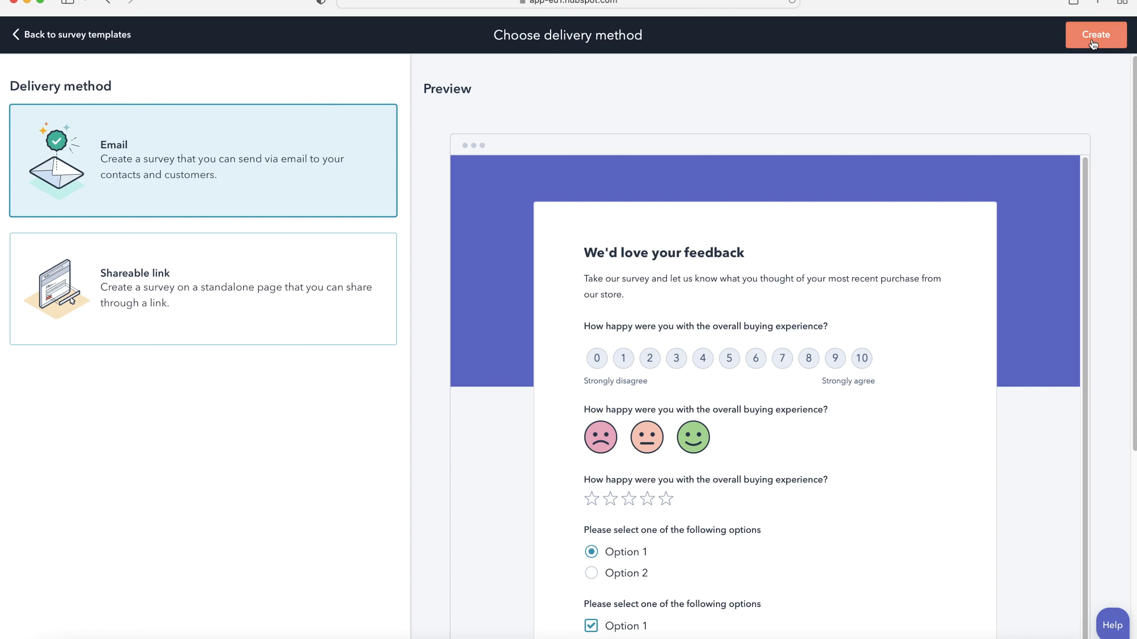
left_click(247, 286)
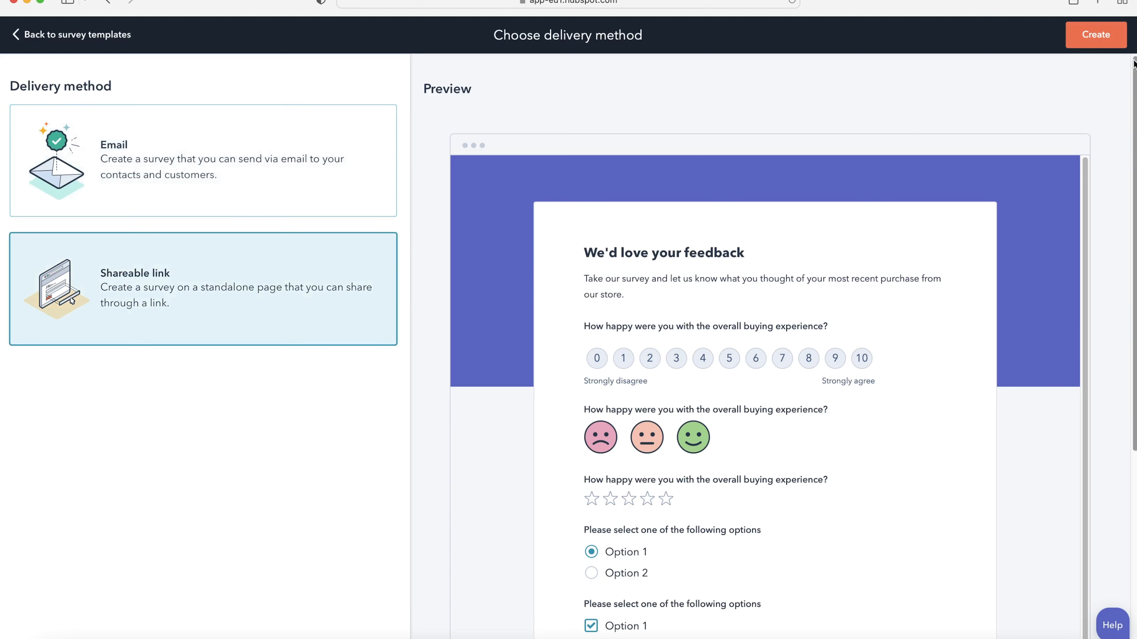
left_click(1097, 36)
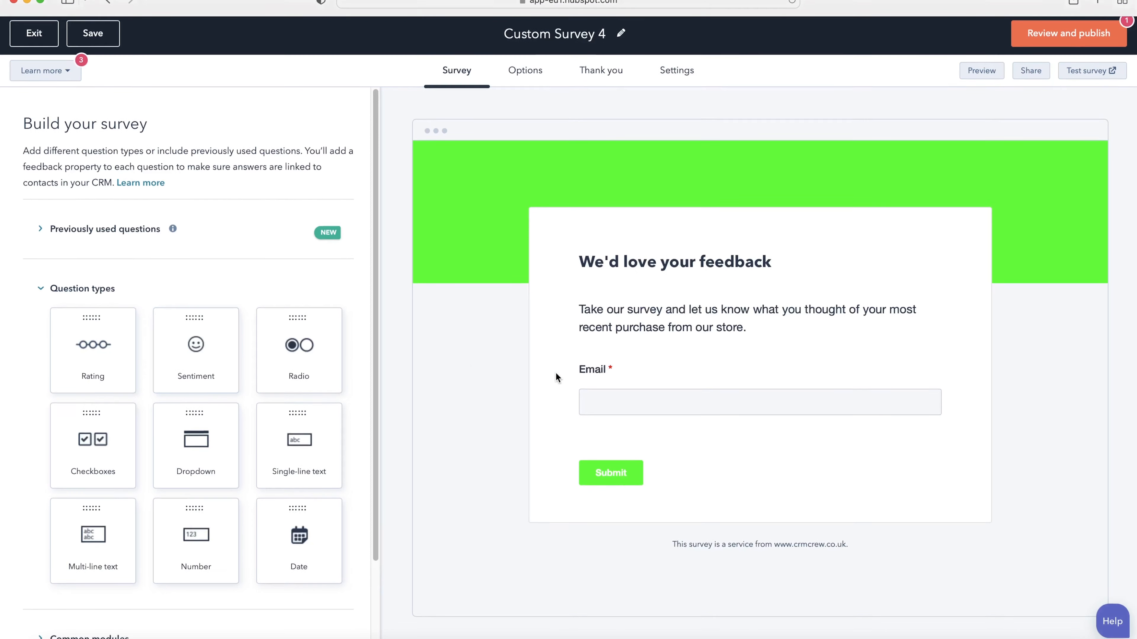
Step: Look through the available question types and add a single-line text question above the survey's Email field
scroll(211, 431, "down", 3)
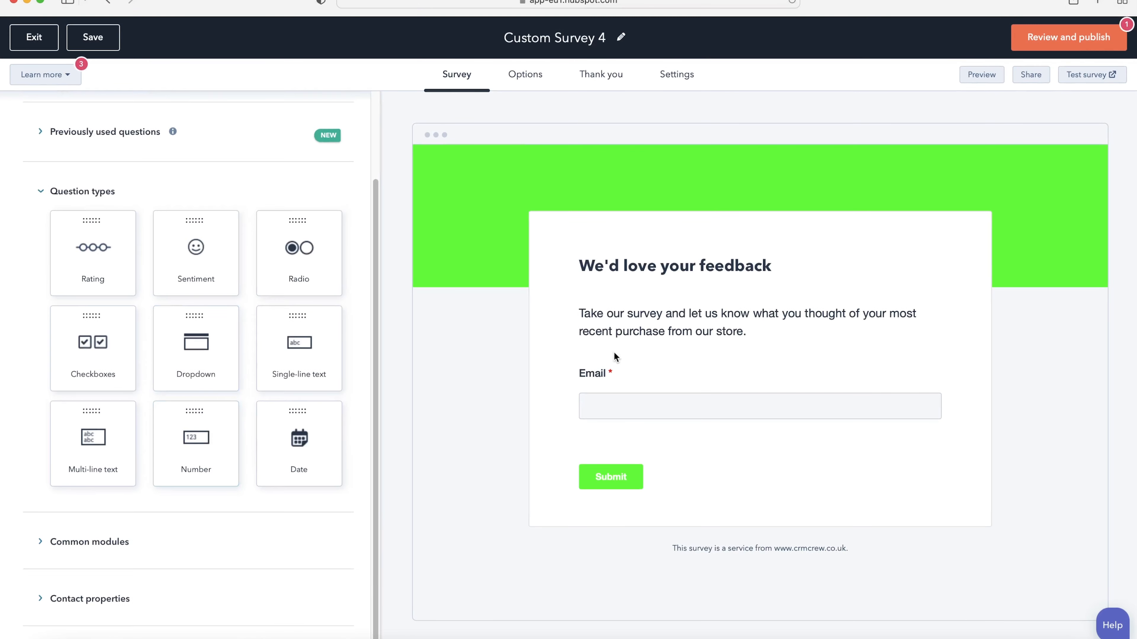
scroll(256, 350, "up", 3)
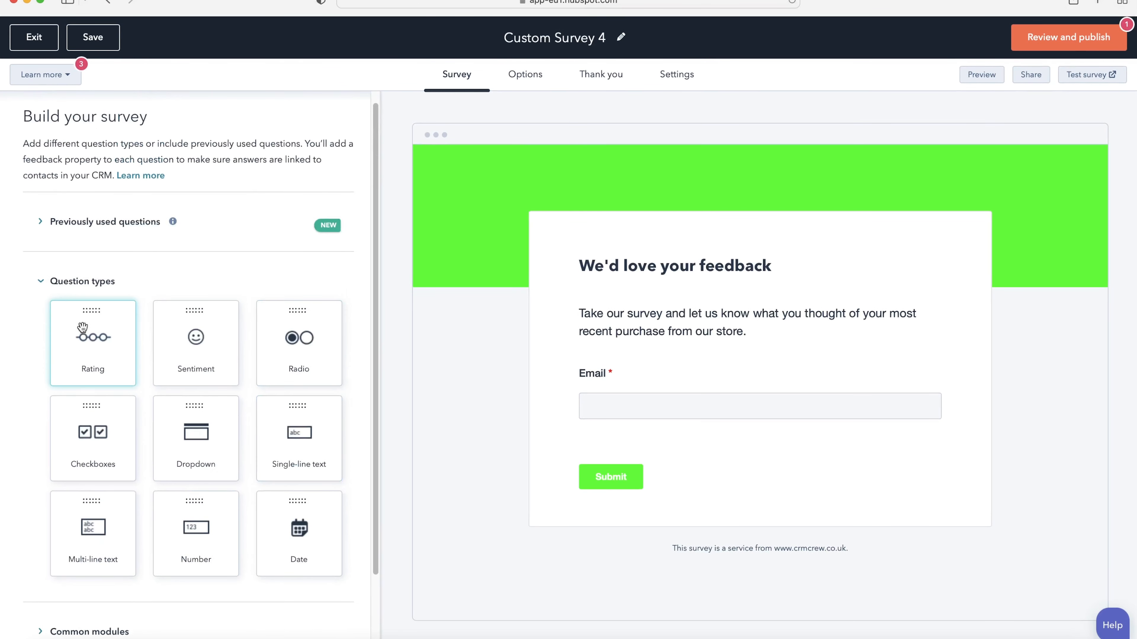
scroll(194, 290, "down", 3)
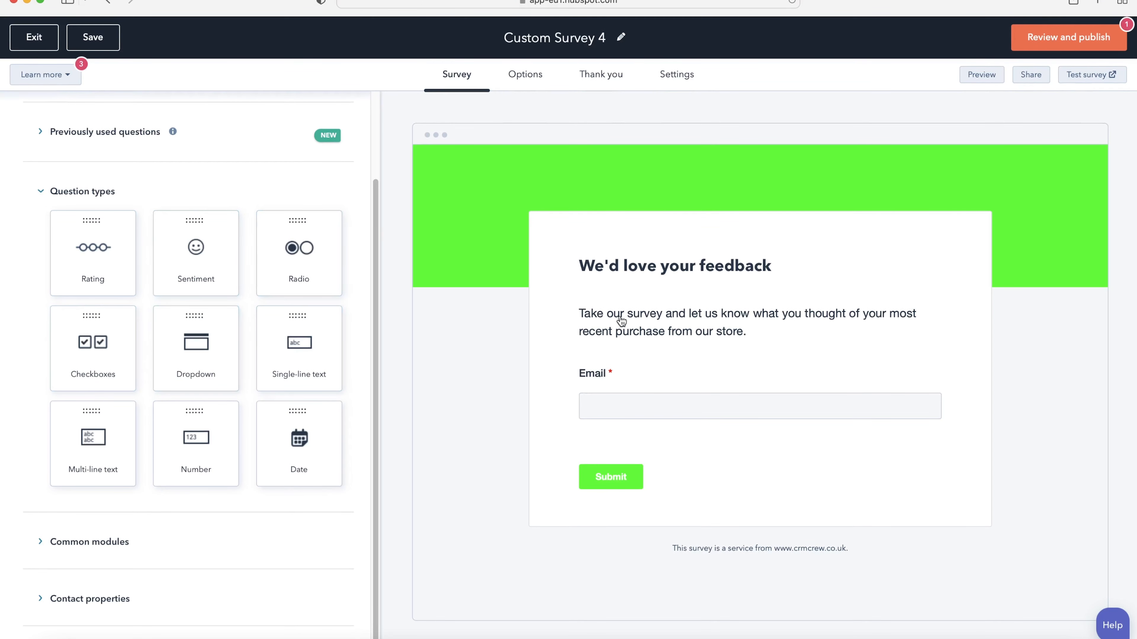
left_click_drag(297, 341, 613, 356)
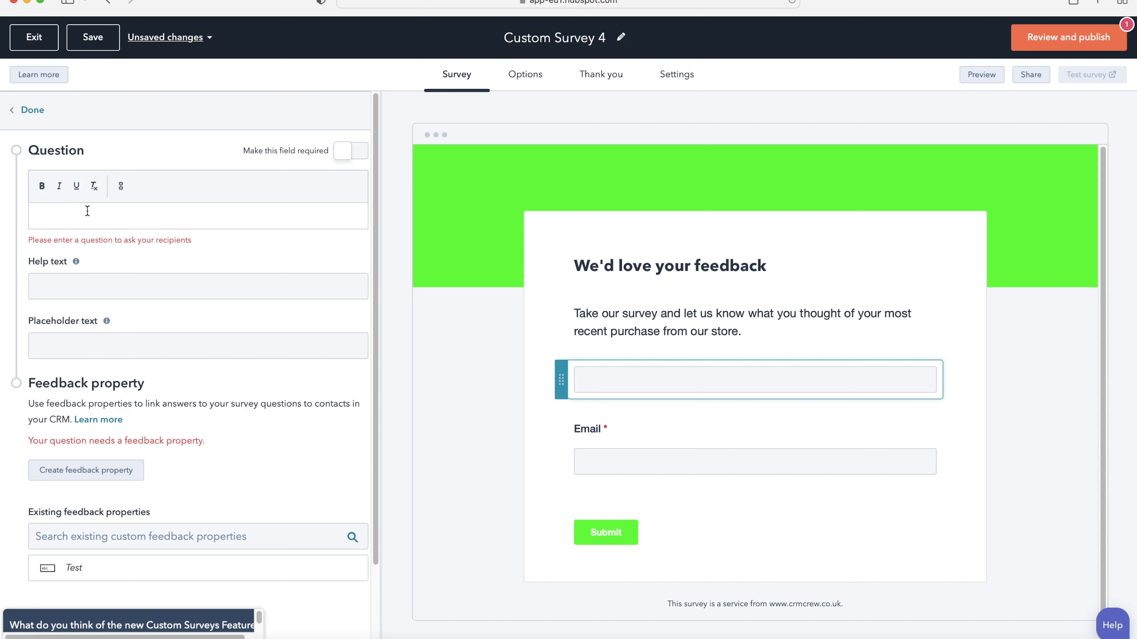
Step: Set the new question's text to "Are You Happy?" and its help text to "Example"
type("So")
key("BackSpace")
key("BackSpace")
key("BackSpace")
type("S")
key("BackSpace")
type("Are You Happy?")
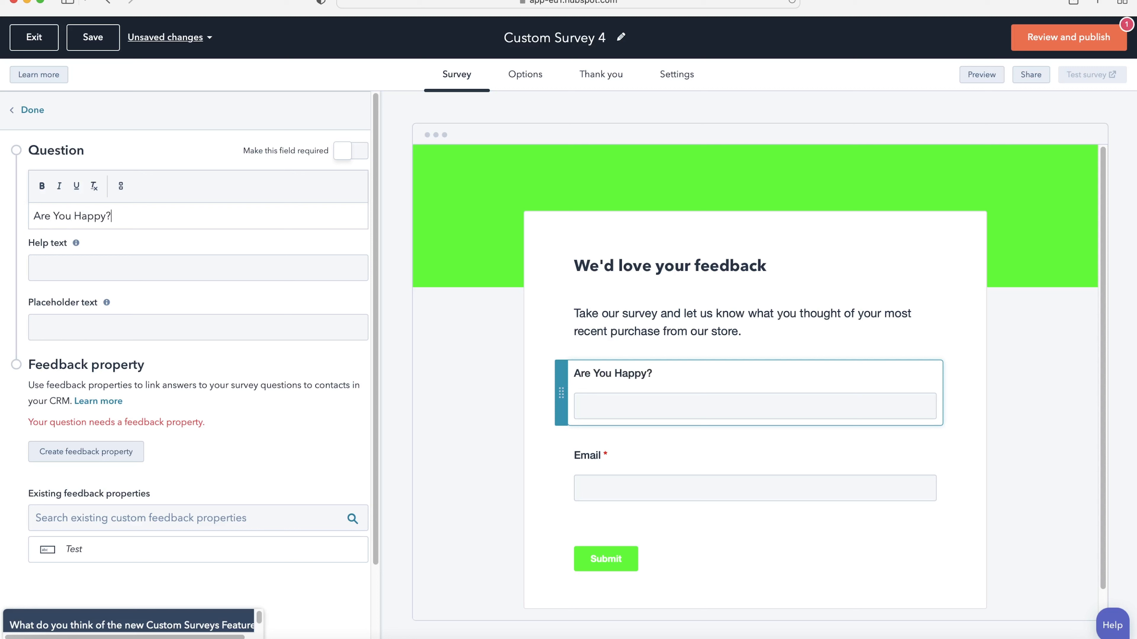
left_click(96, 263)
type("Example")
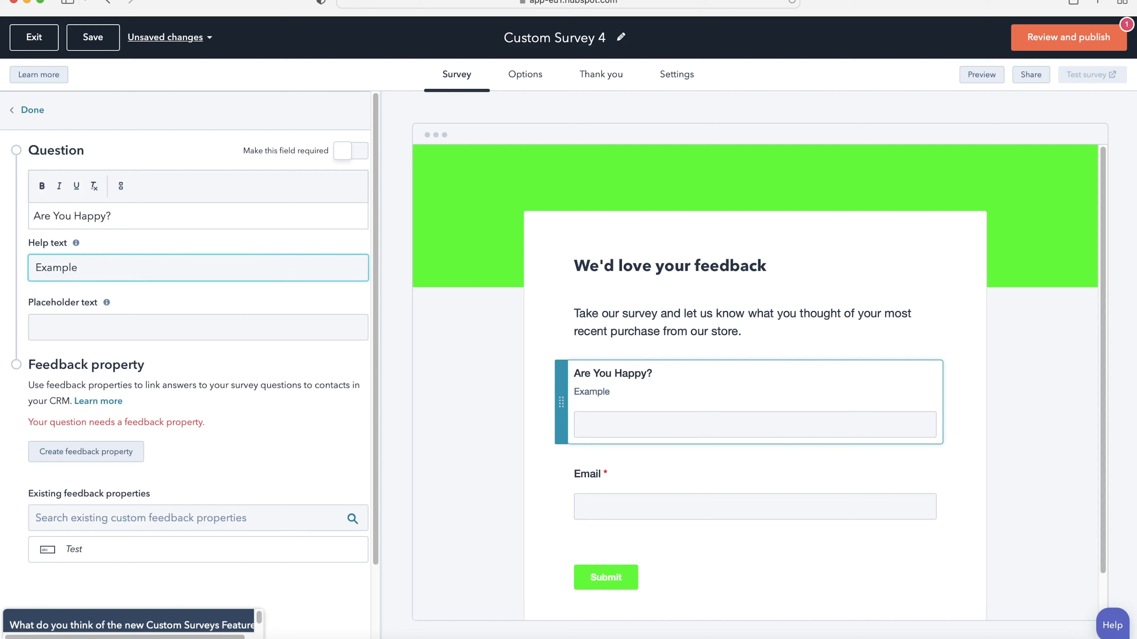
left_click(168, 317)
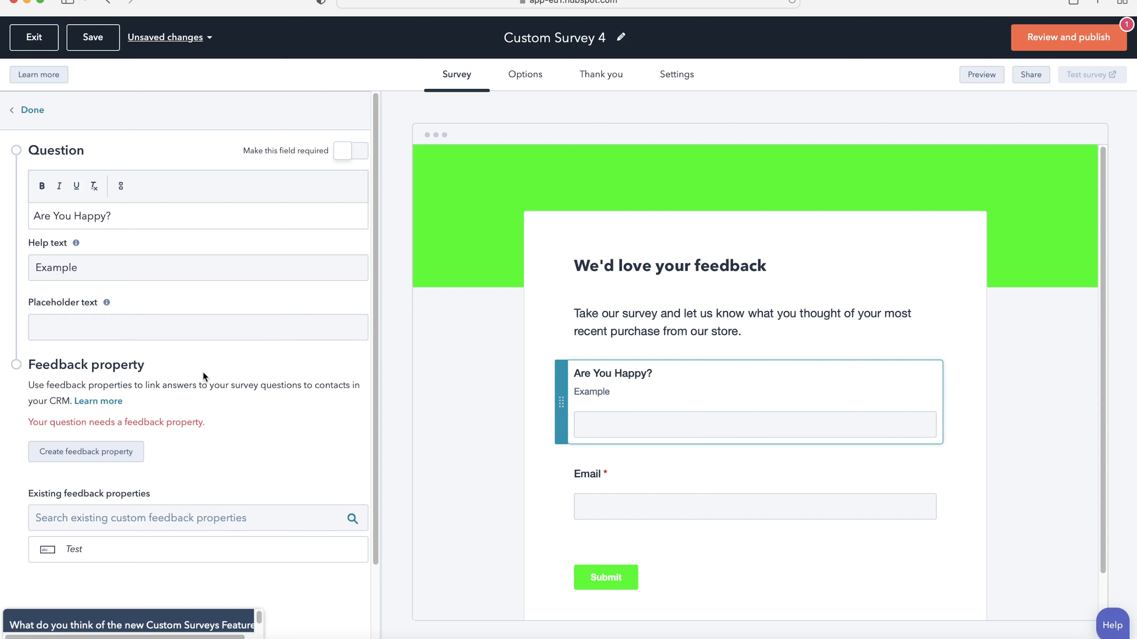
Step: Create a single-line text feedback property labelled "Are You Happy?" in the Feedback submission information group for the question
scroll(202, 371, "down", 3)
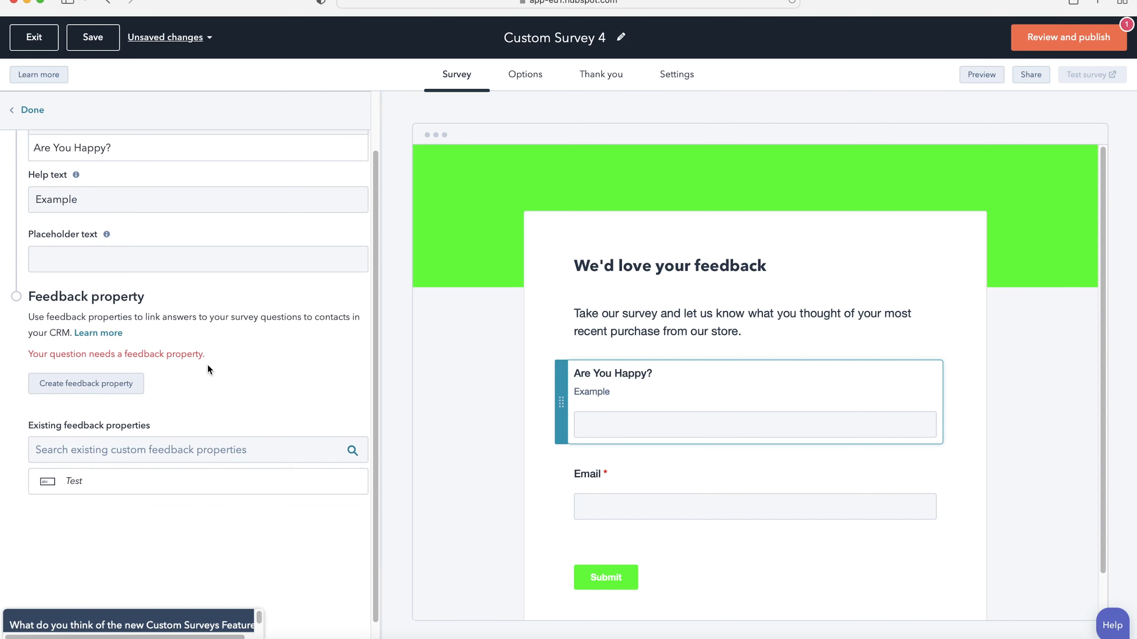
left_click(97, 387)
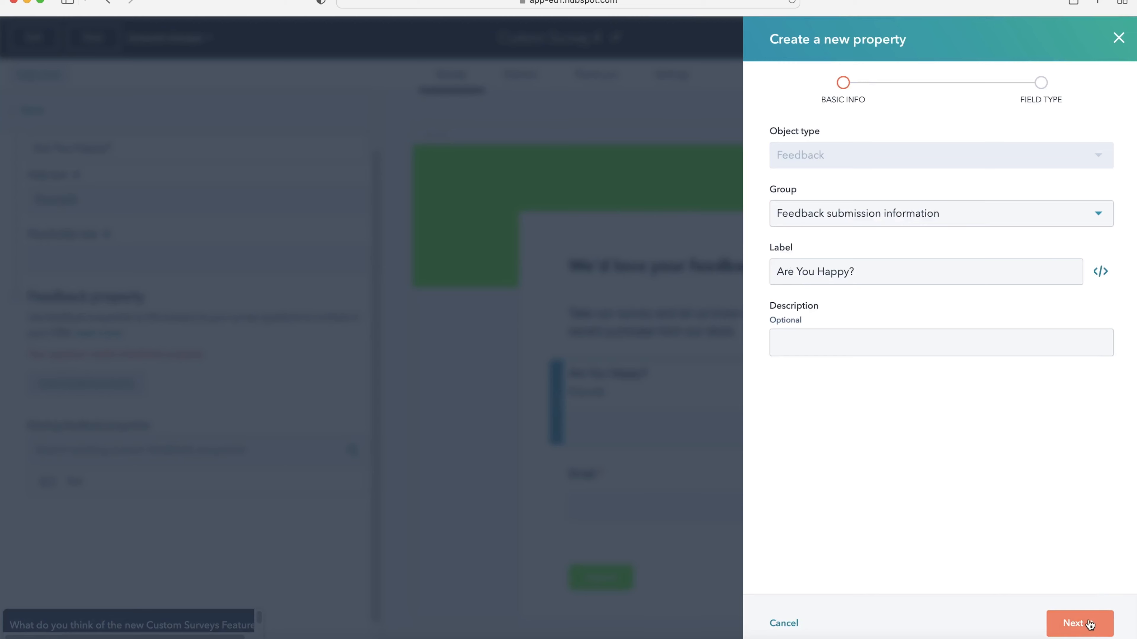
left_click(1074, 626)
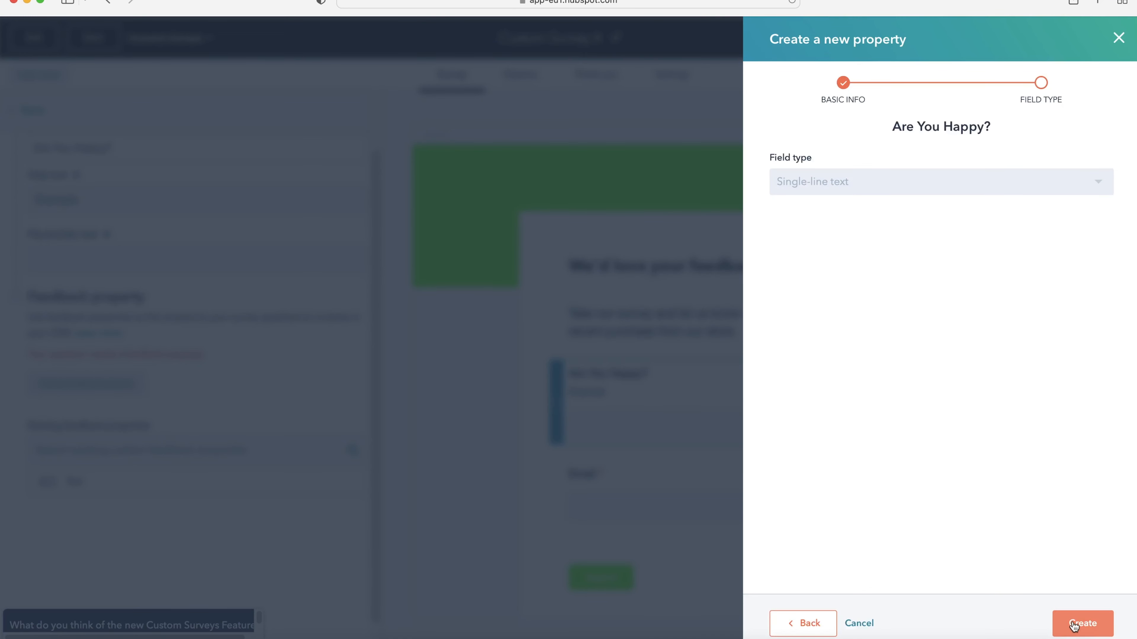
left_click(1077, 623)
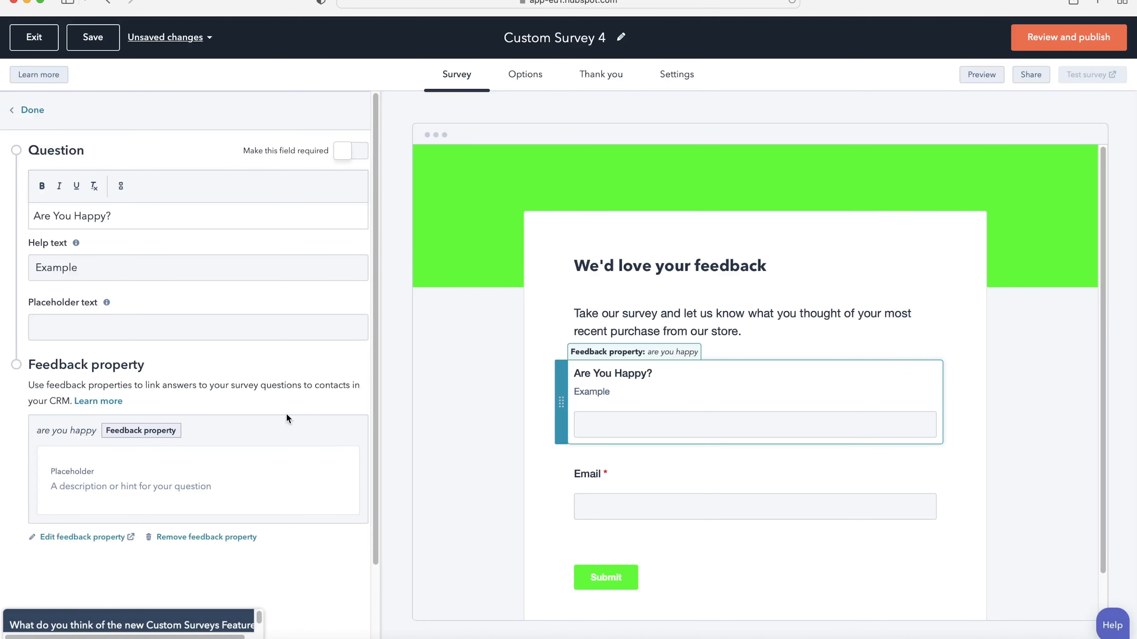
scroll(254, 455, "down", 2)
scroll(254, 455, "up", 2)
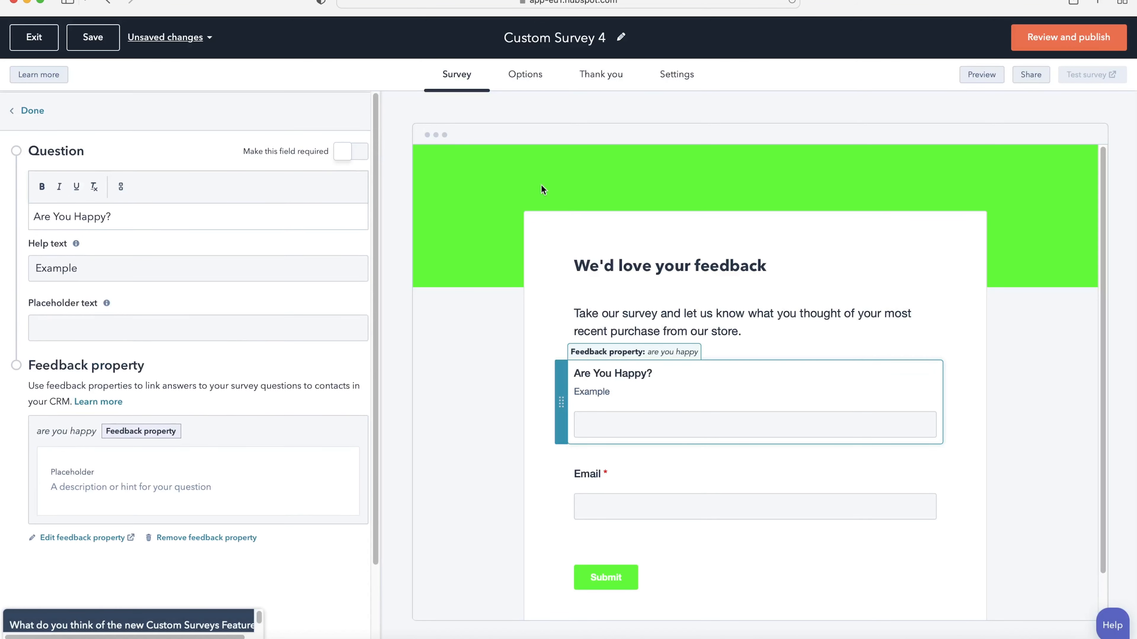
Step: Check the settings of the Email and "Are You Happy?" questions and return to the survey's question types
left_click(581, 490)
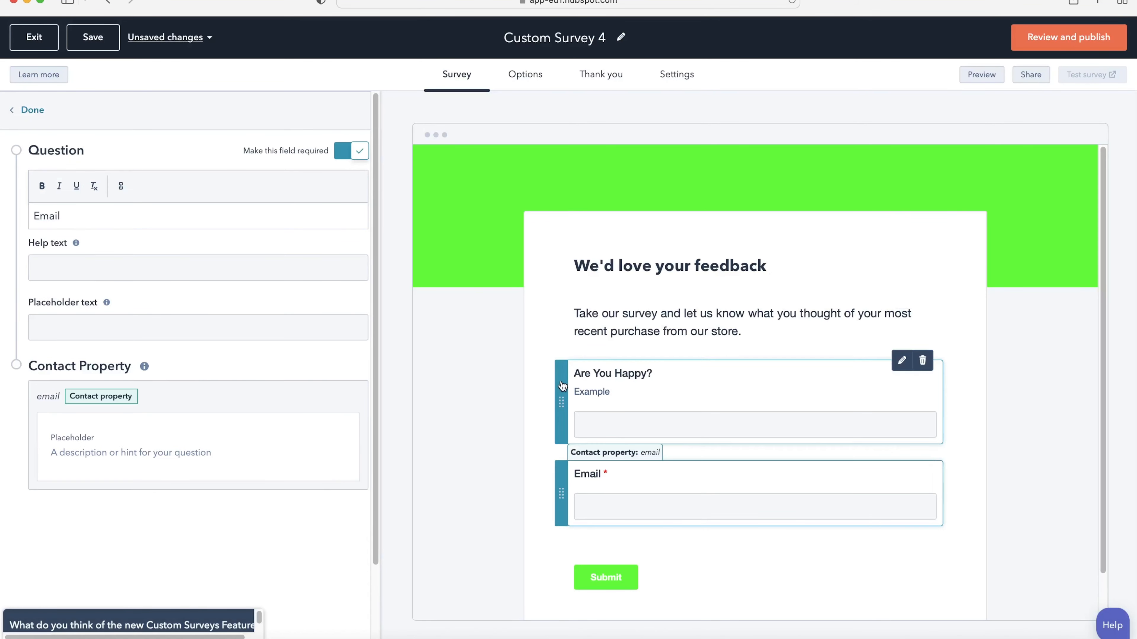
left_click(585, 404)
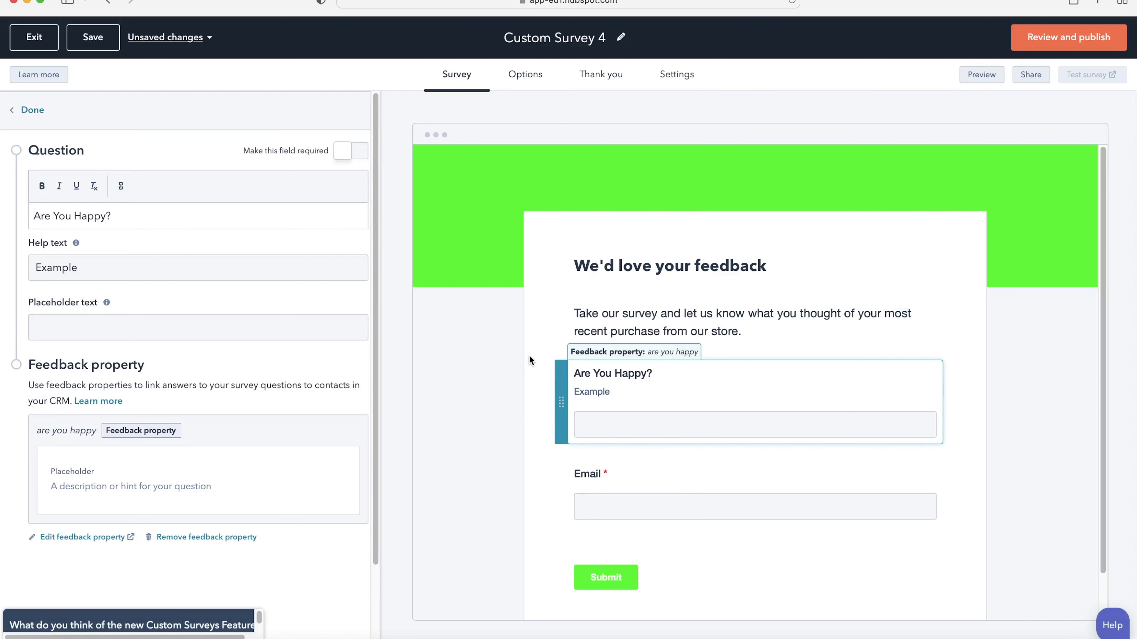
left_click(20, 110)
Step: Examine the common modules and contact properties that can be added to the survey
scroll(354, 394, "down", 1)
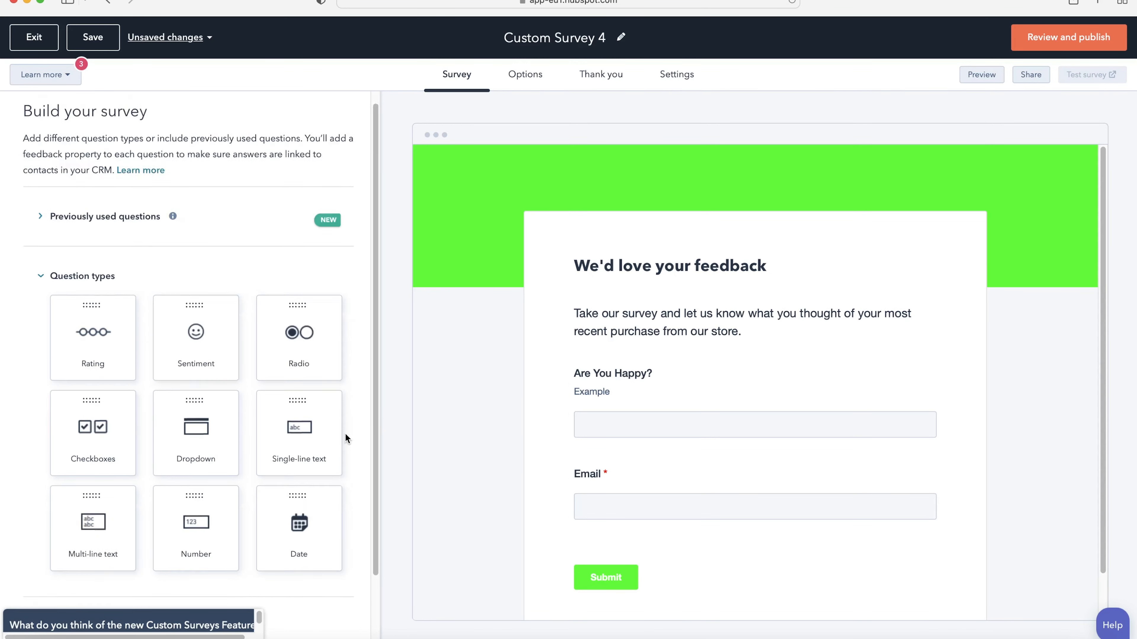
scroll(344, 432, "down", 2)
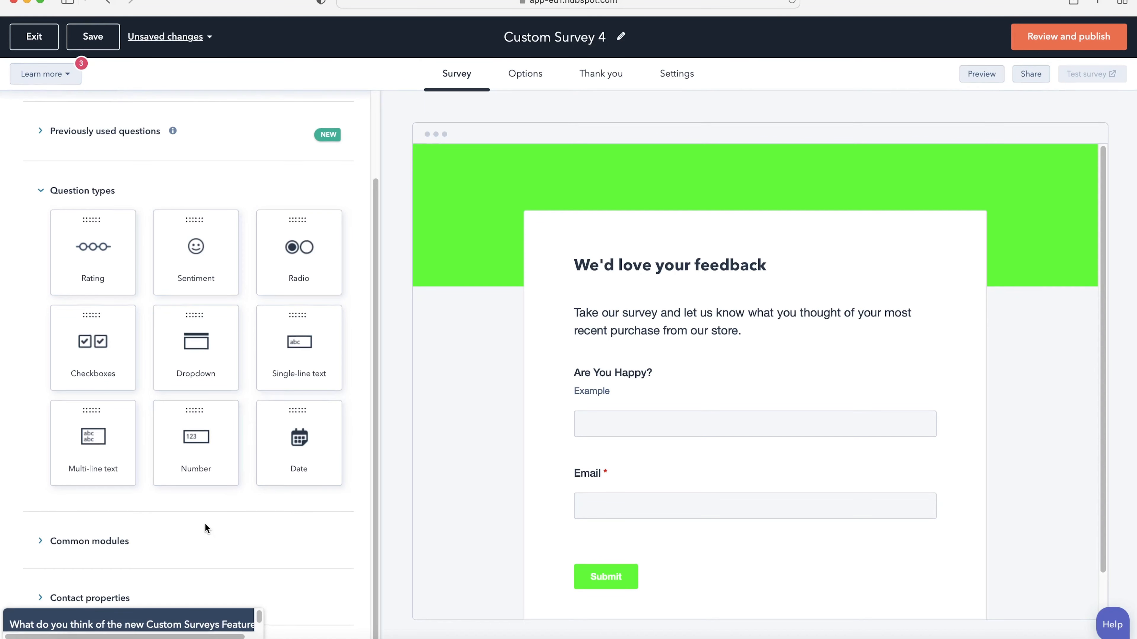
left_click(81, 541)
scroll(81, 492, "down", 4)
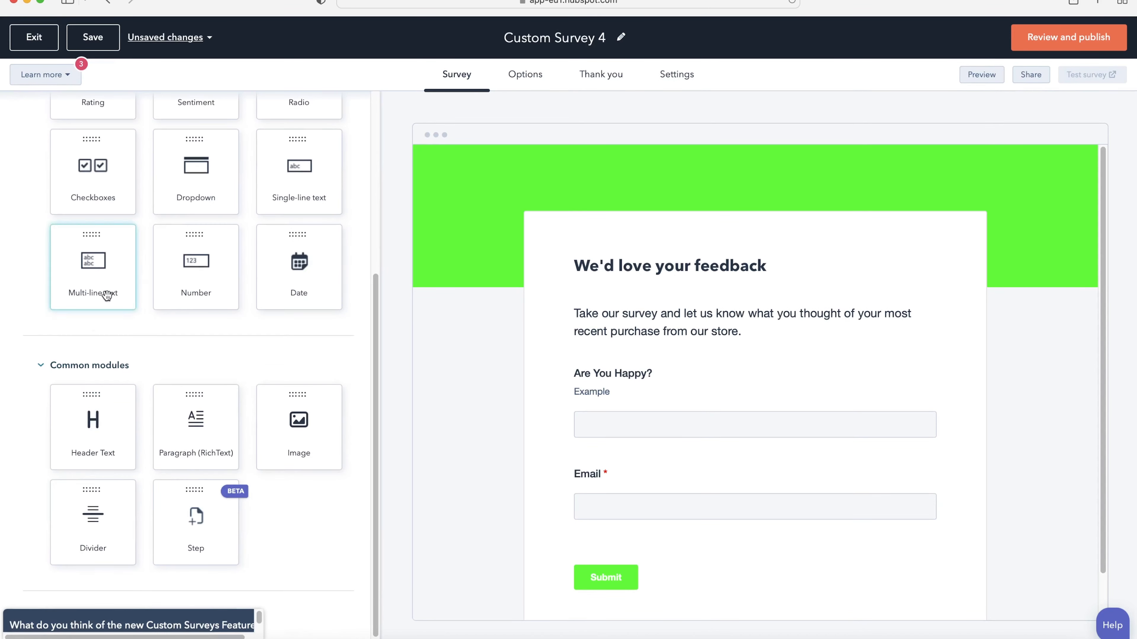
scroll(150, 410, "down", 1)
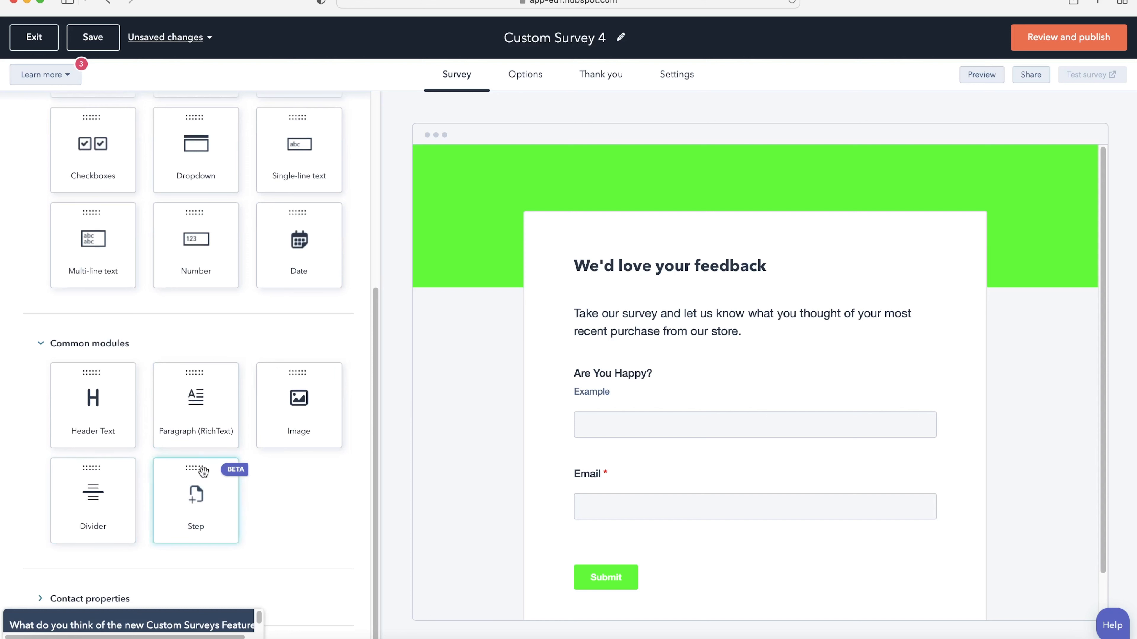
left_click(74, 345)
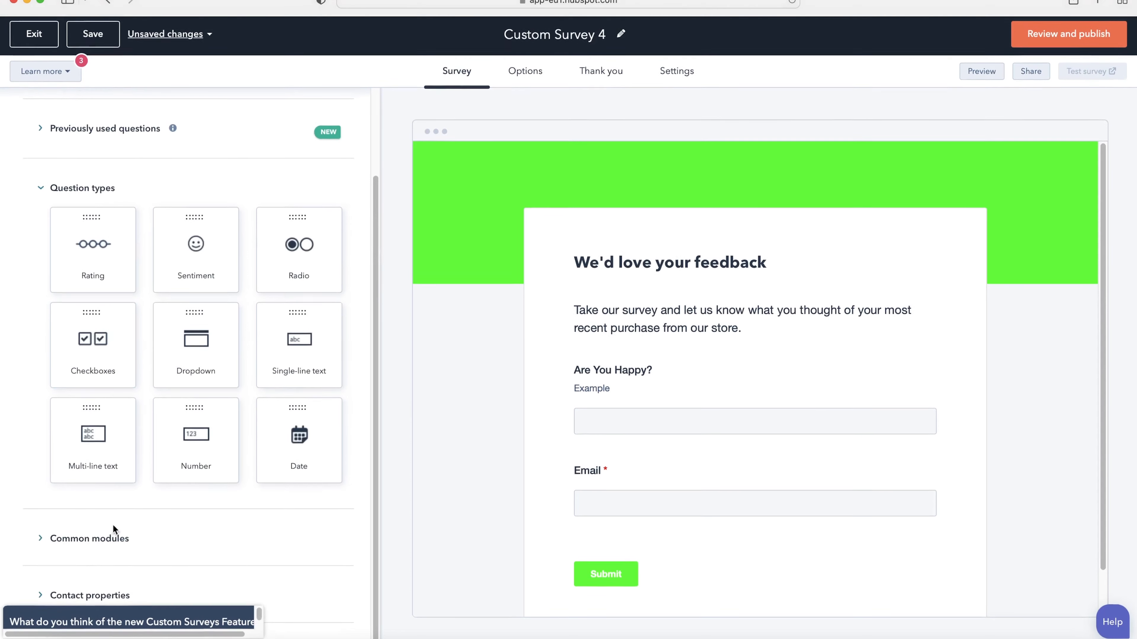
left_click(81, 598)
scroll(180, 437, "down", 3)
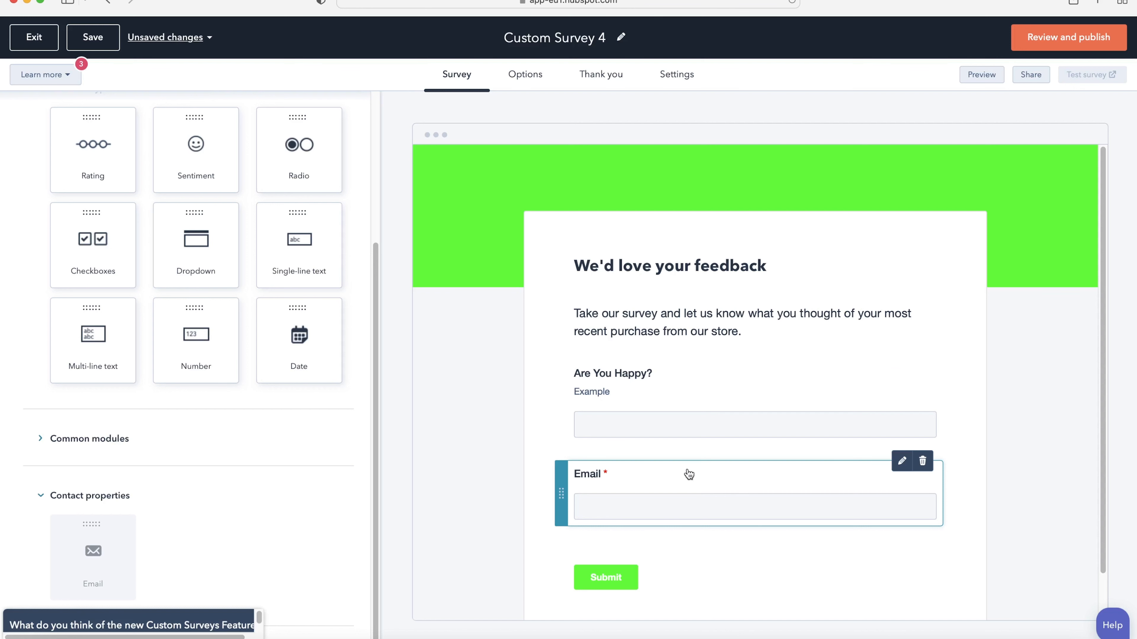
scroll(291, 268, "up", 5)
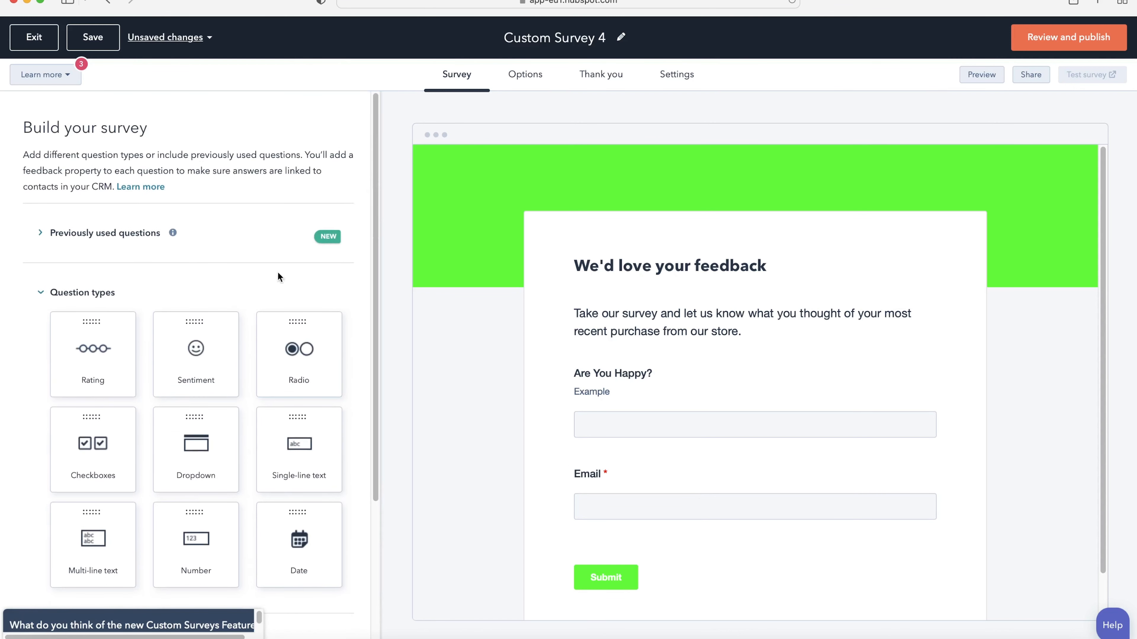
Step: Set the company name in the survey's options to "CRMCrew"
left_click(523, 76)
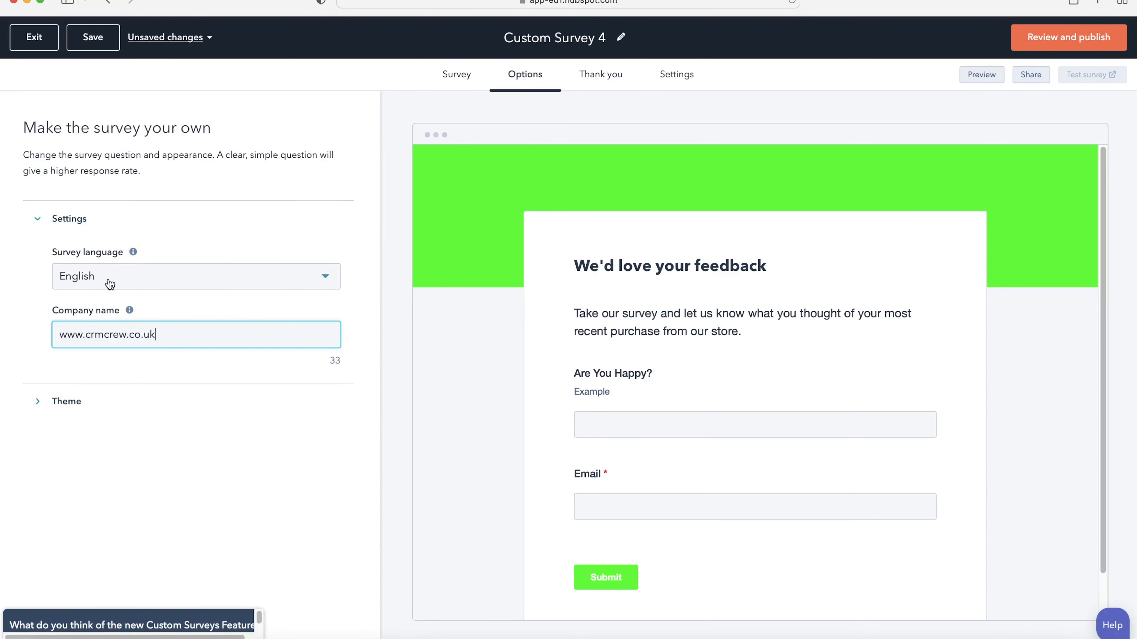
triple_click(186, 338)
type("CRMCrew")
Step: Change the survey's theme color to purple 674EA7
left_click(111, 400)
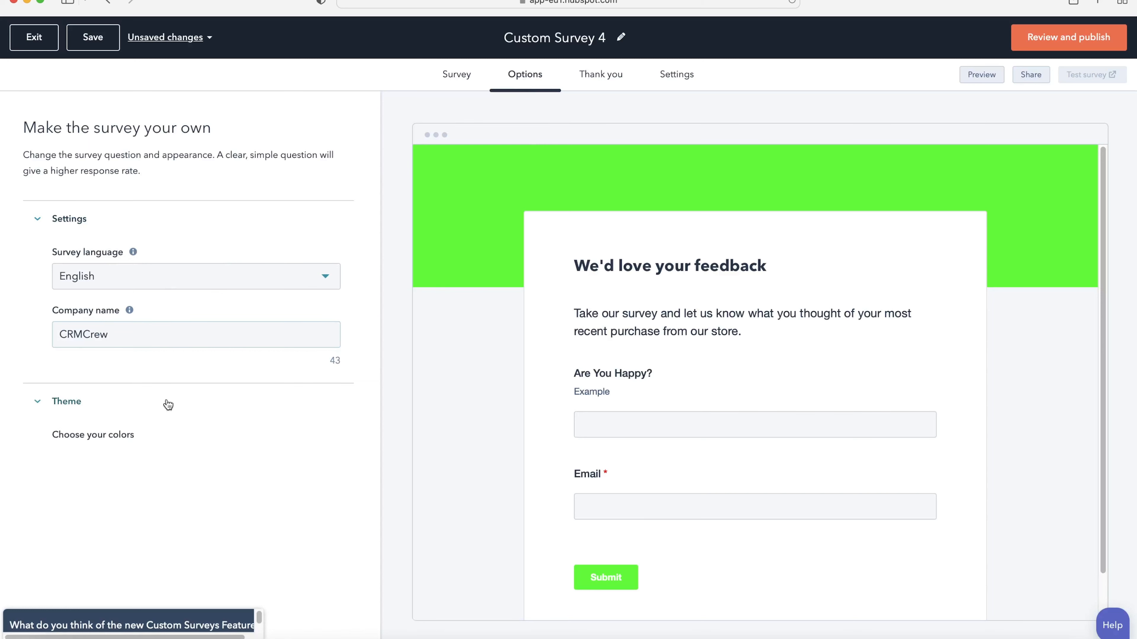
left_click(148, 473)
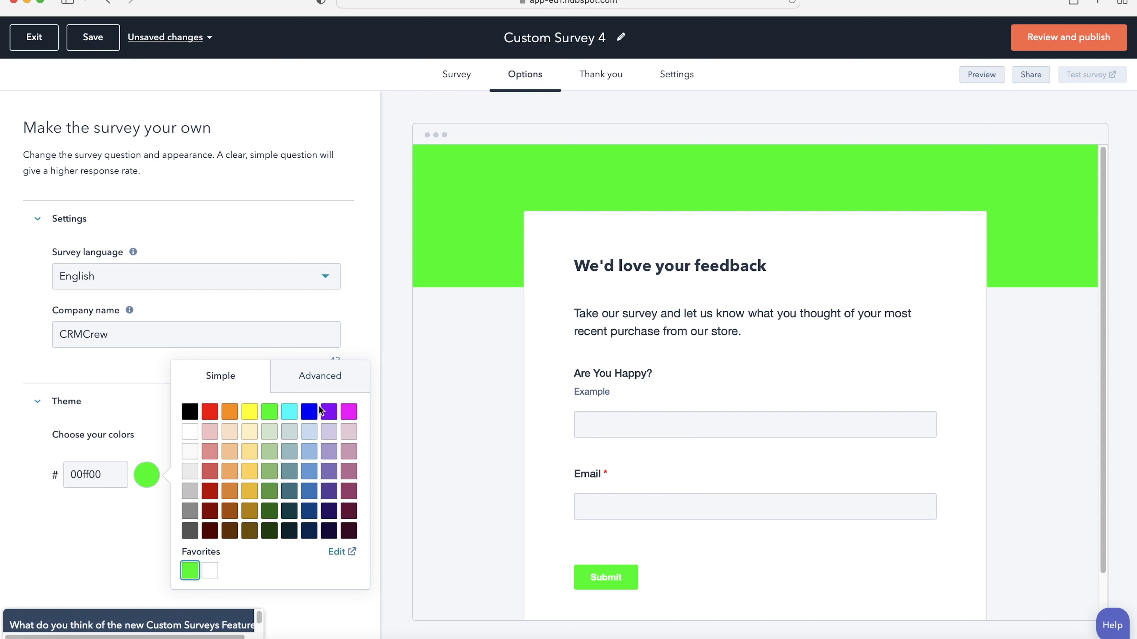
left_click(321, 376)
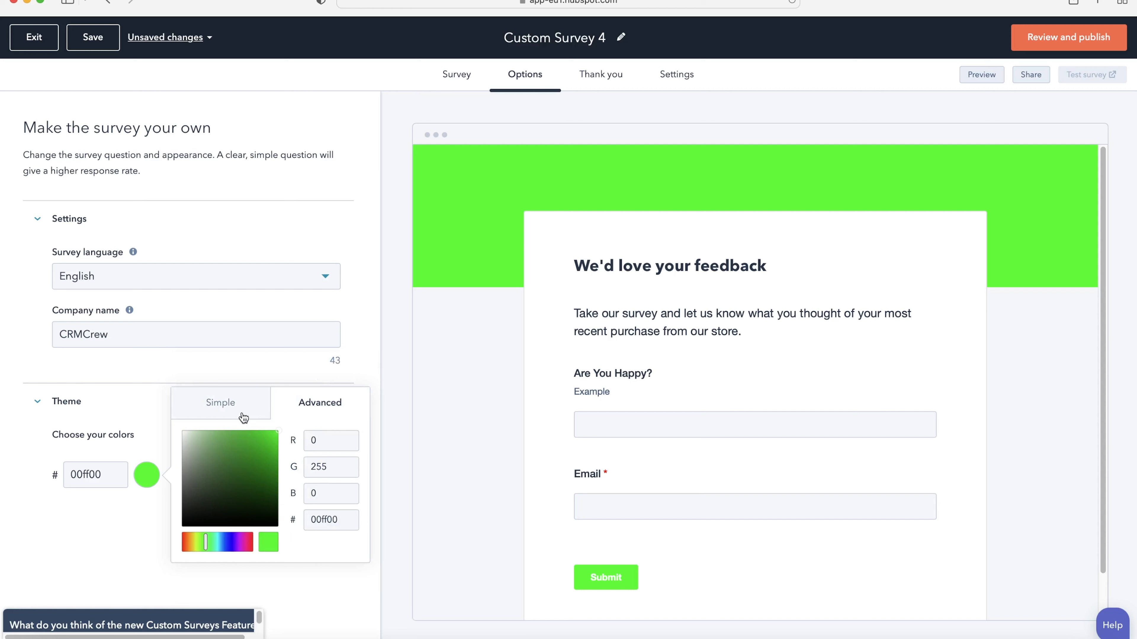
left_click(226, 407)
left_click(336, 493)
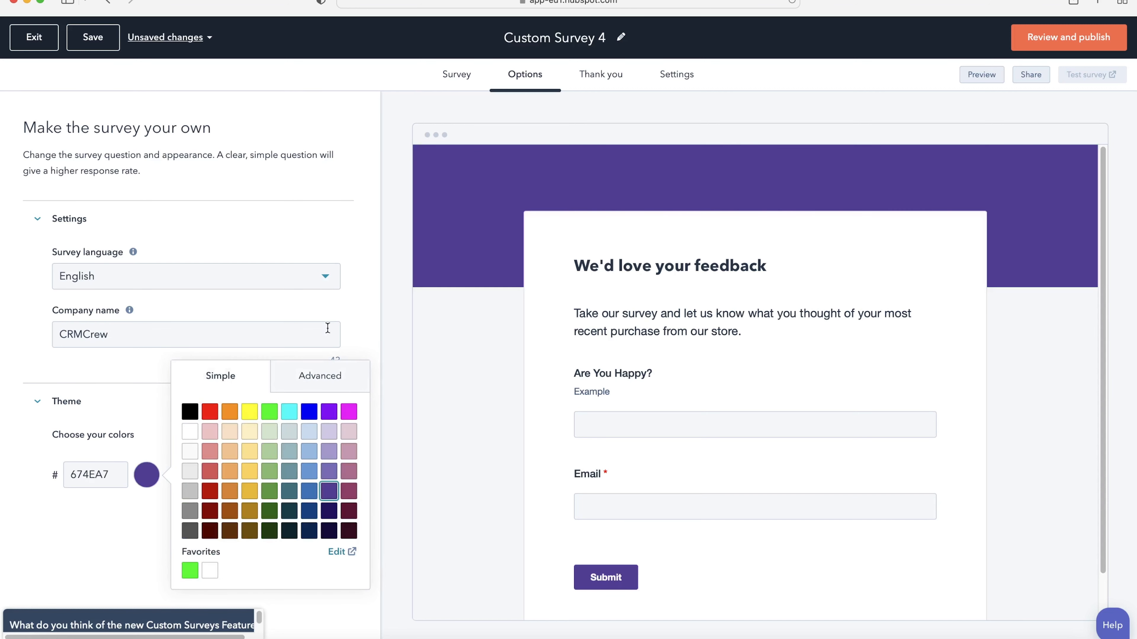
Step: Review the survey's thank you message, including its featured image, header text and body text
left_click(105, 541)
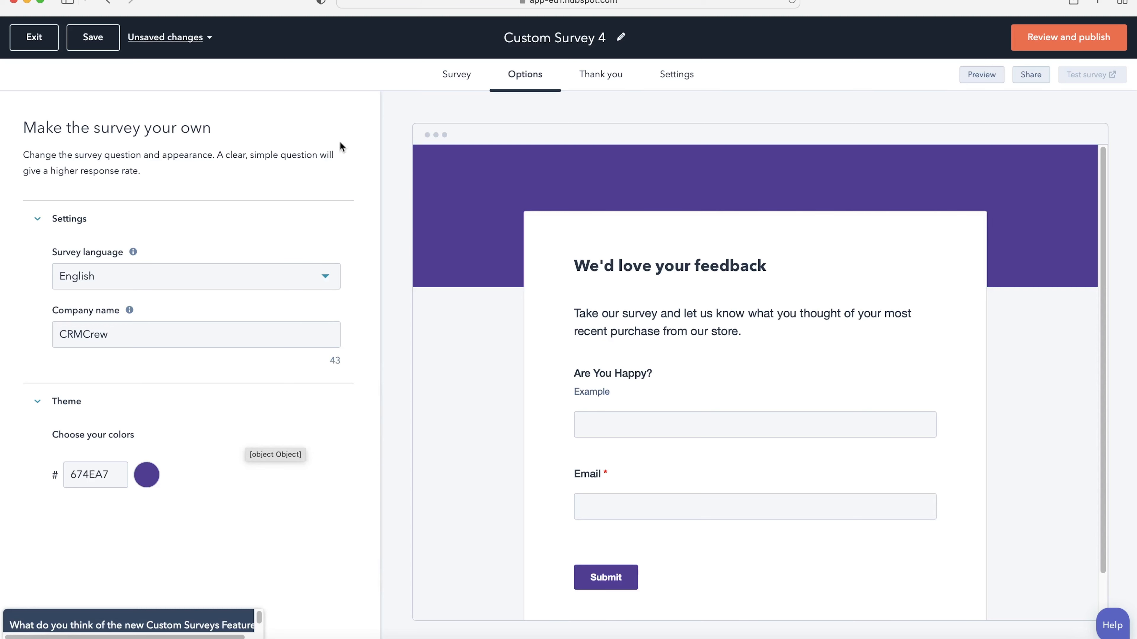
left_click(597, 75)
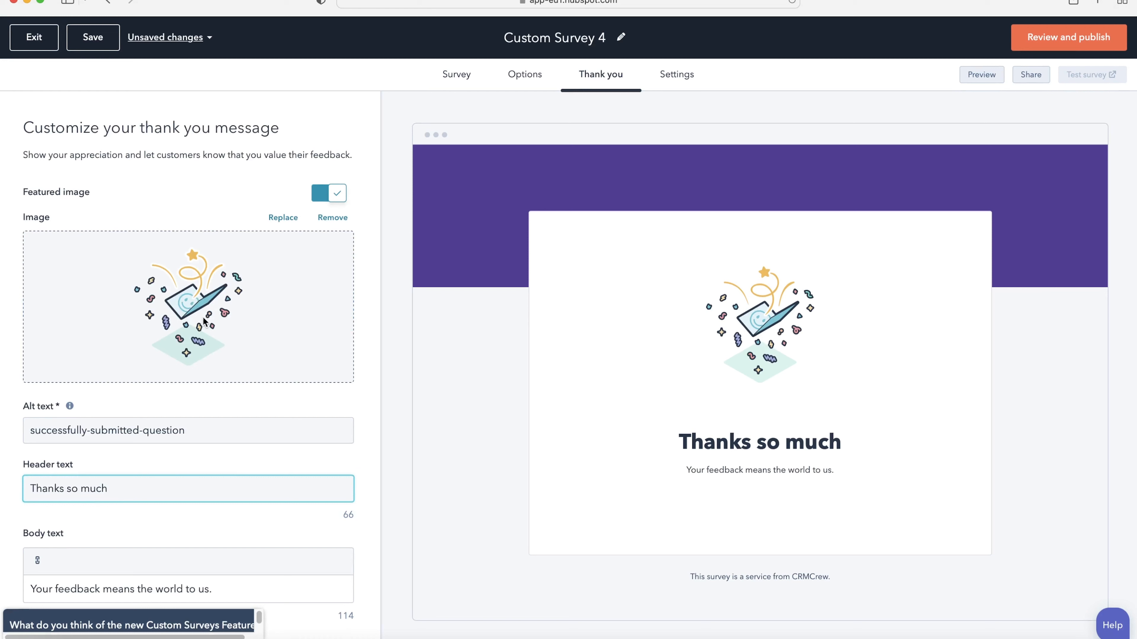
left_click_drag(135, 485, 28, 487)
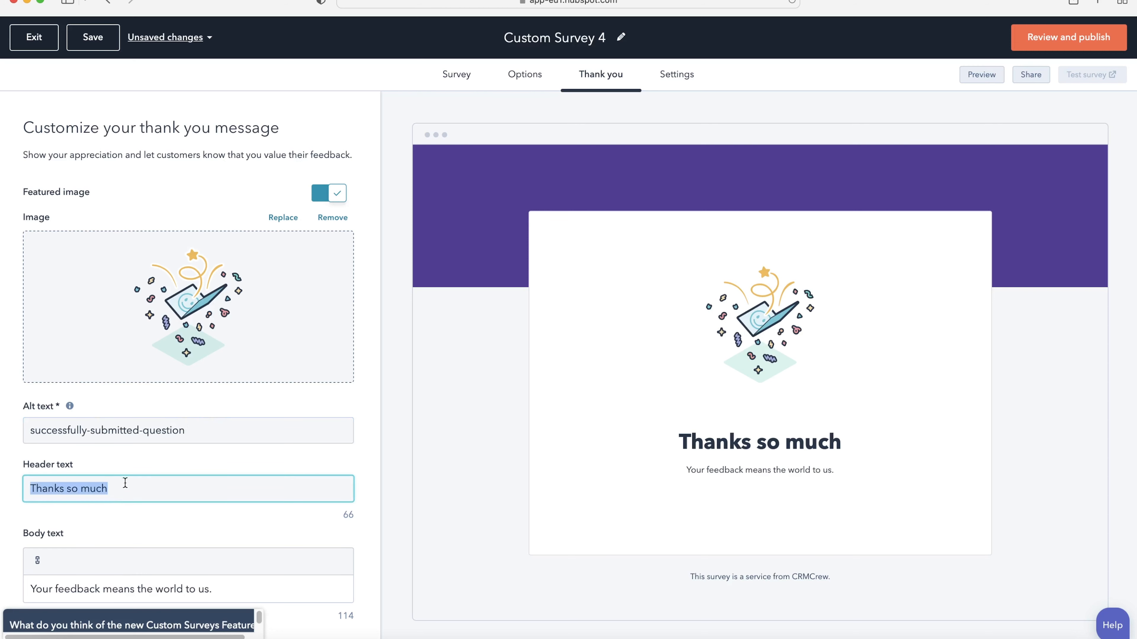
left_click(156, 586)
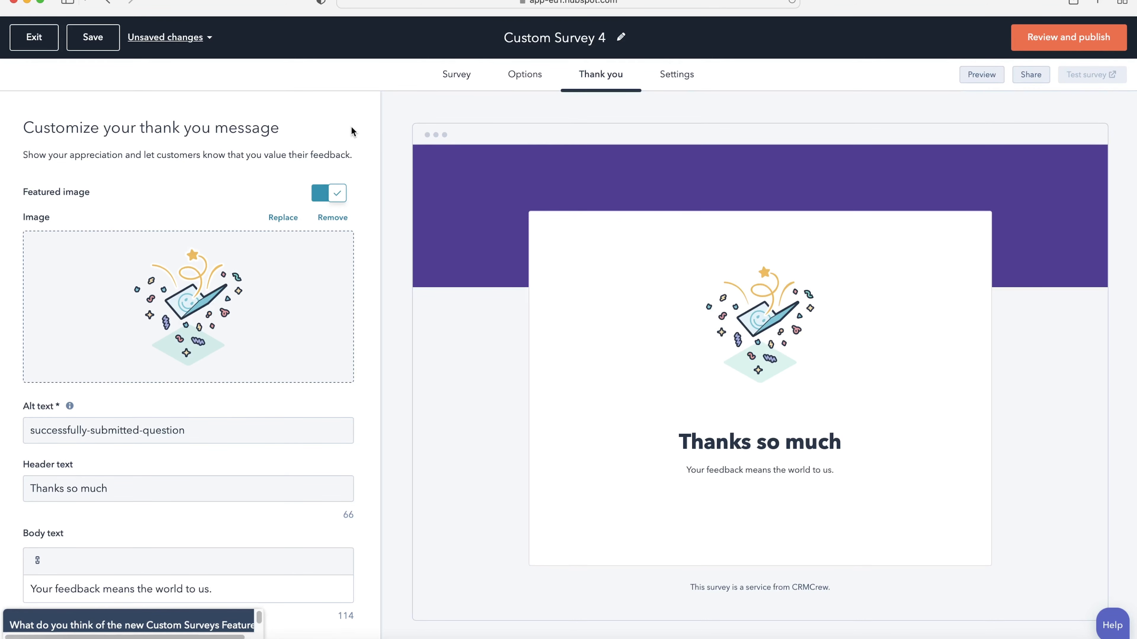
Step: Review the notification settings for new survey responses, turning the contact owner's submission email notifications on and off again
left_click(688, 80)
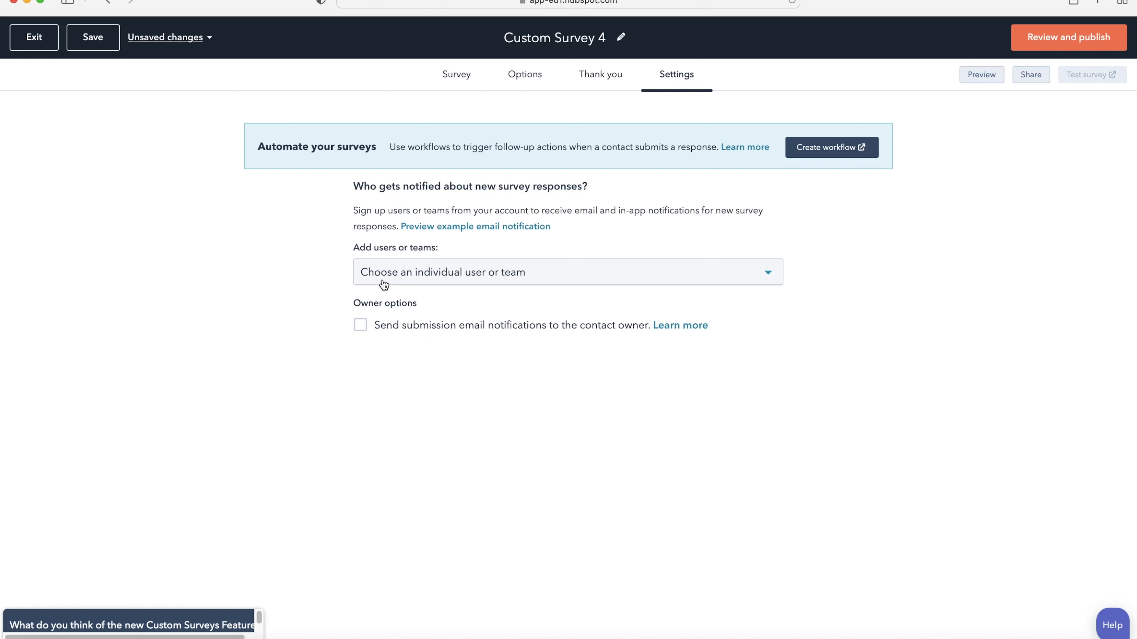
left_click(360, 327)
left_click(359, 326)
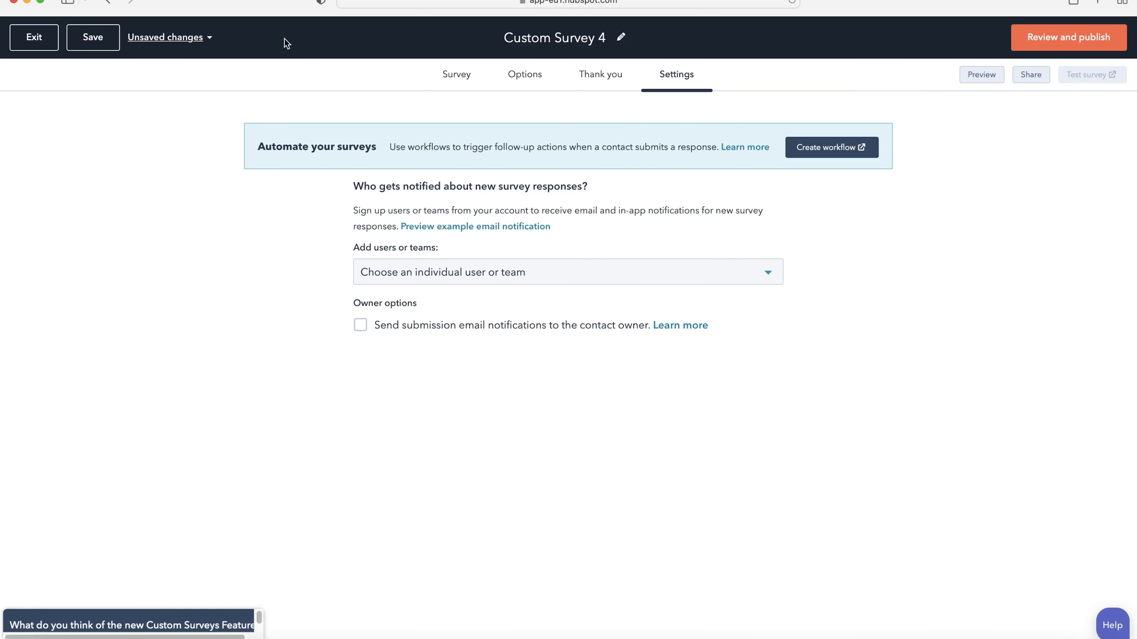
Step: Save Custom Survey 4, review its summary and publish it
left_click(96, 39)
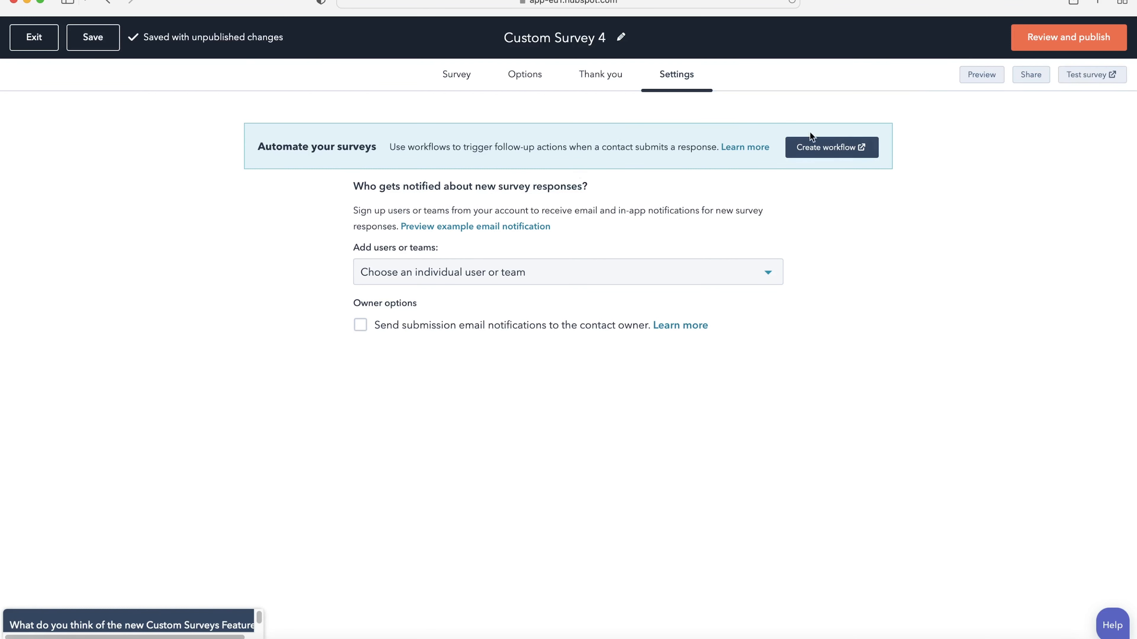
left_click(1089, 36)
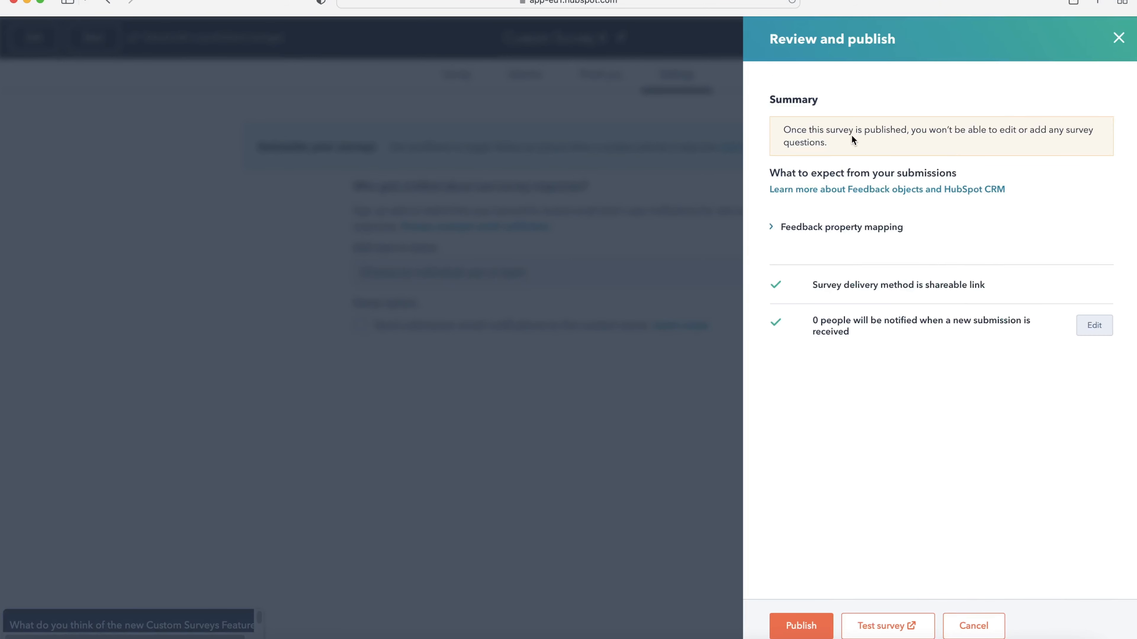
left_click(793, 629)
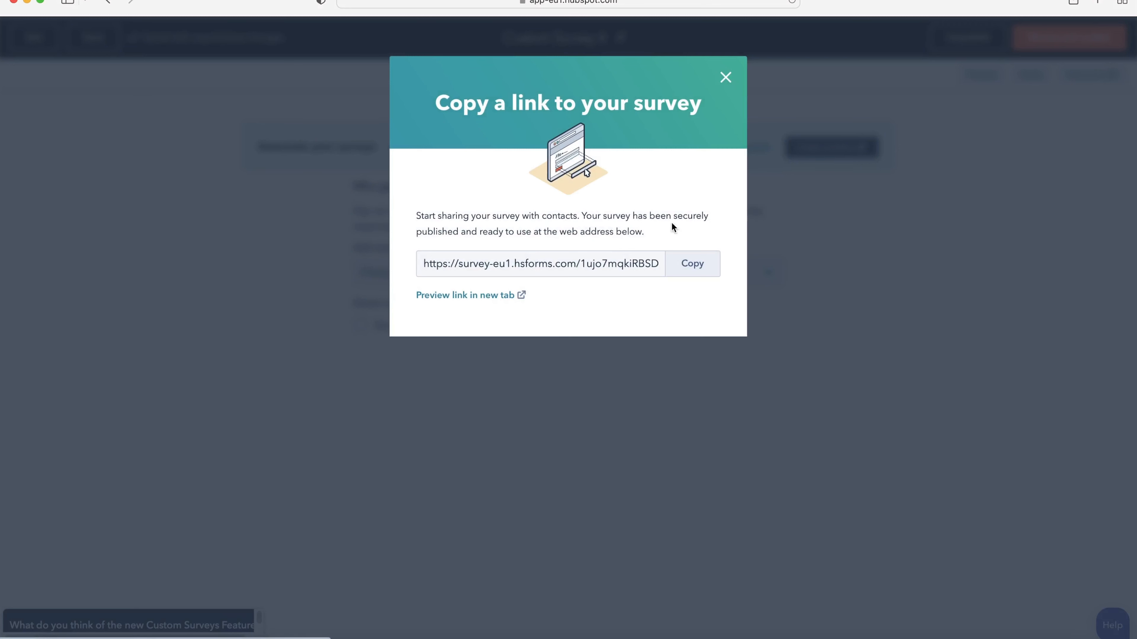
Step: Preview the published survey through its shareable link, and return to the list of feedback surveys
left_click(476, 296)
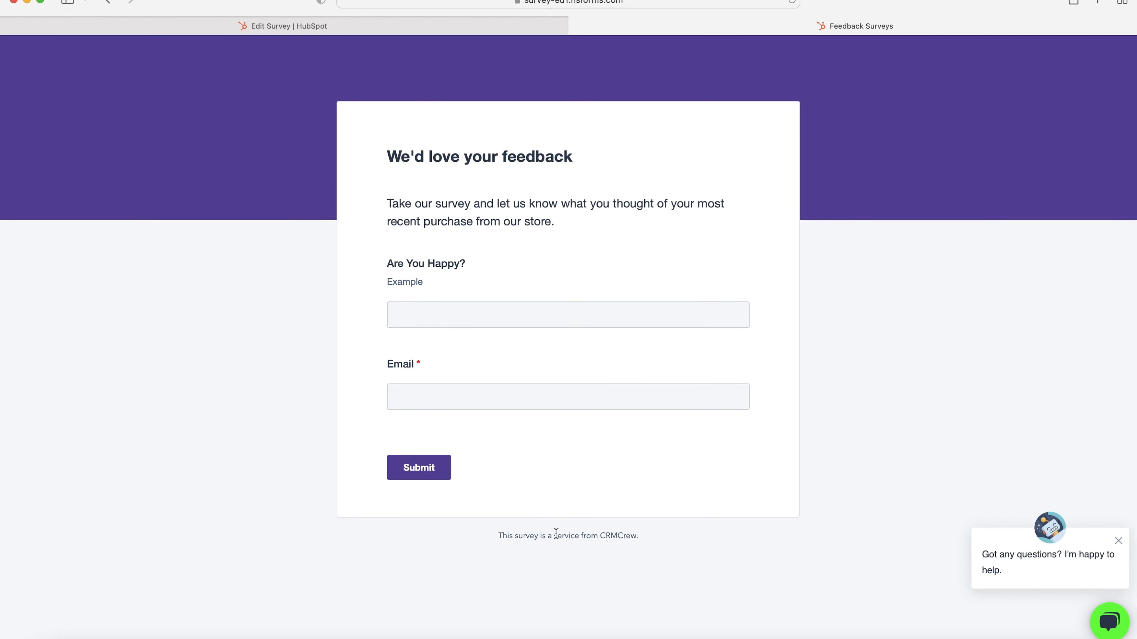
left_click(429, 305)
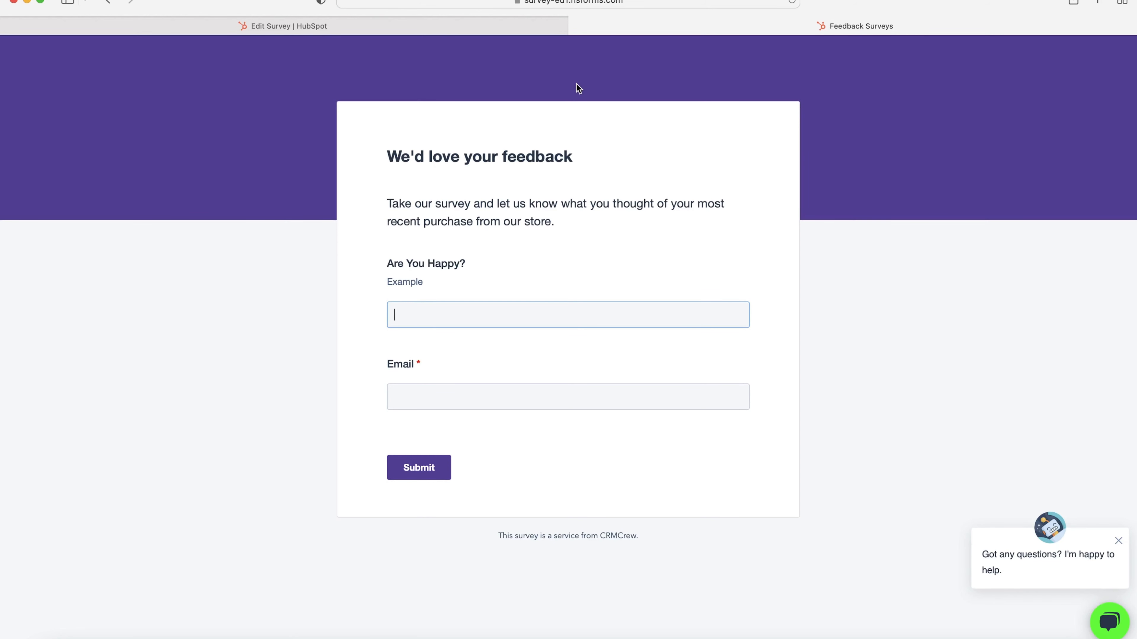
key("super+w")
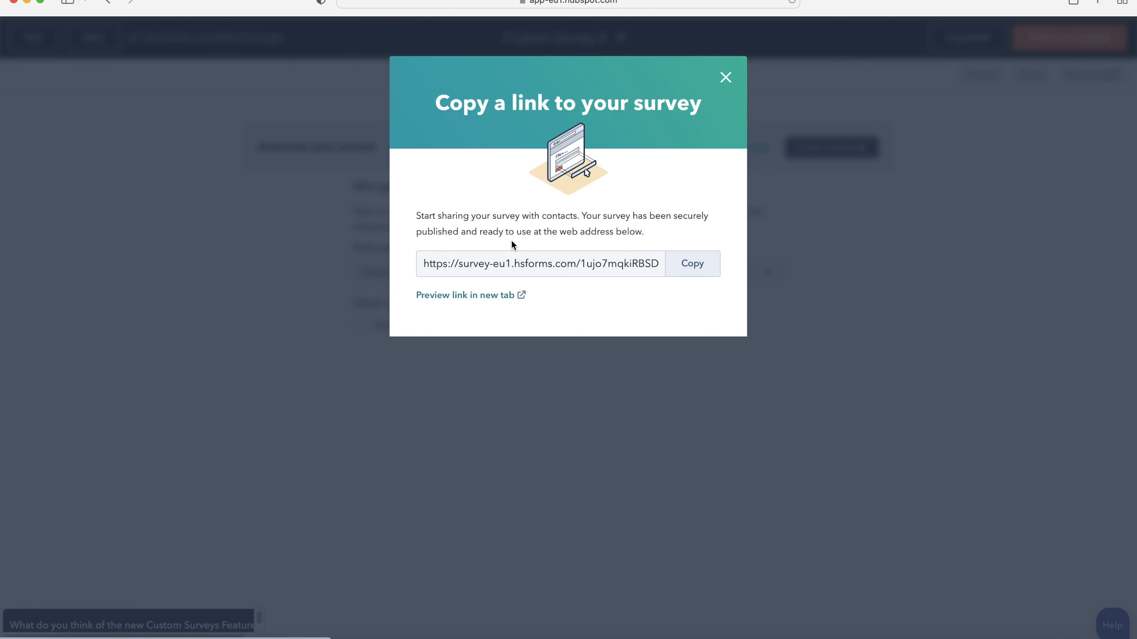
left_click(723, 76)
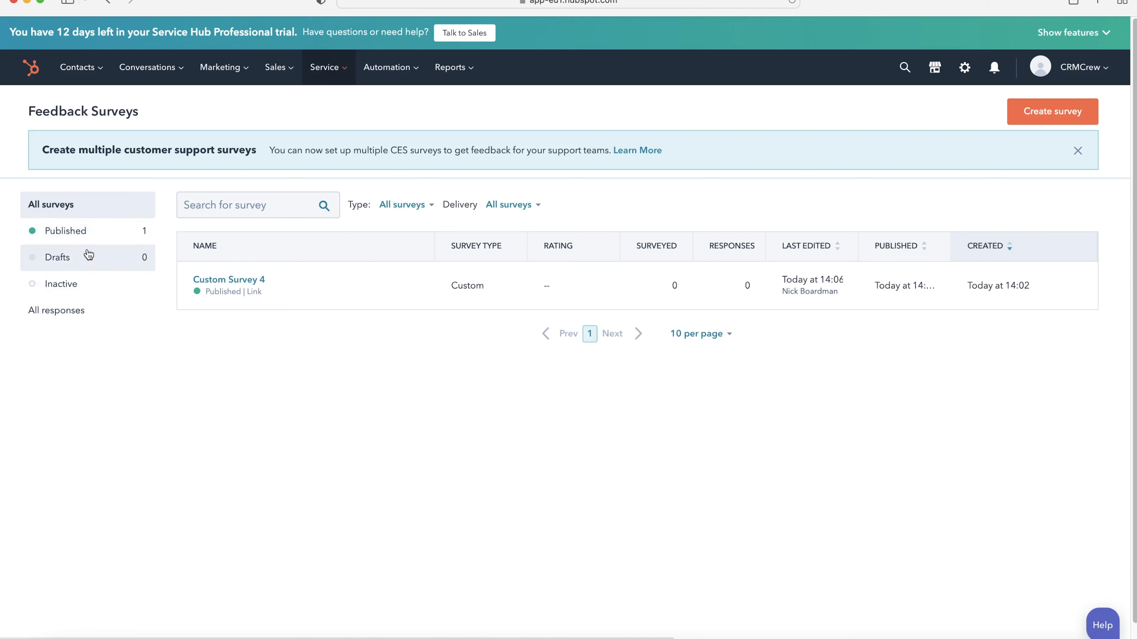
Step: Examine the analytics and responses of Custom Survey 4
left_click(224, 281)
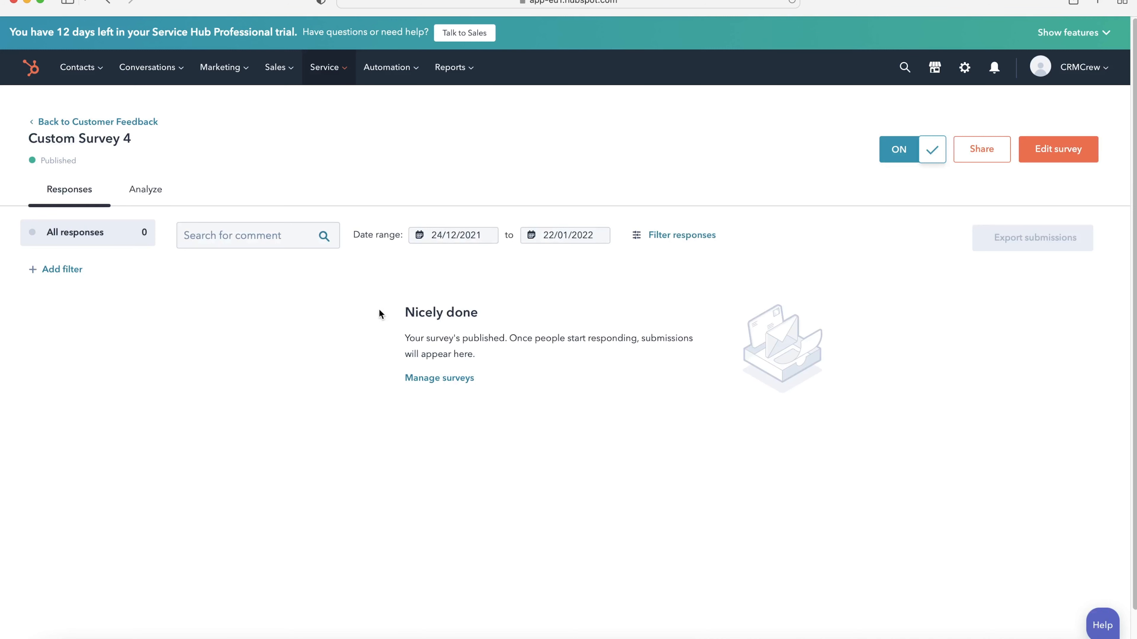
left_click(143, 190)
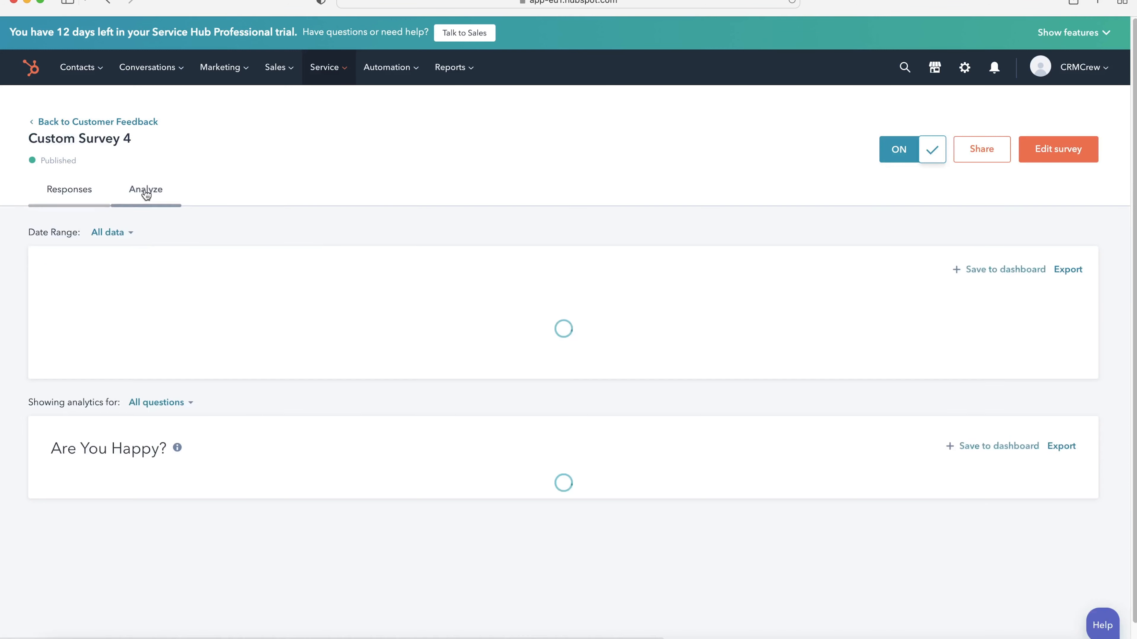
scroll(249, 358, "down", 1)
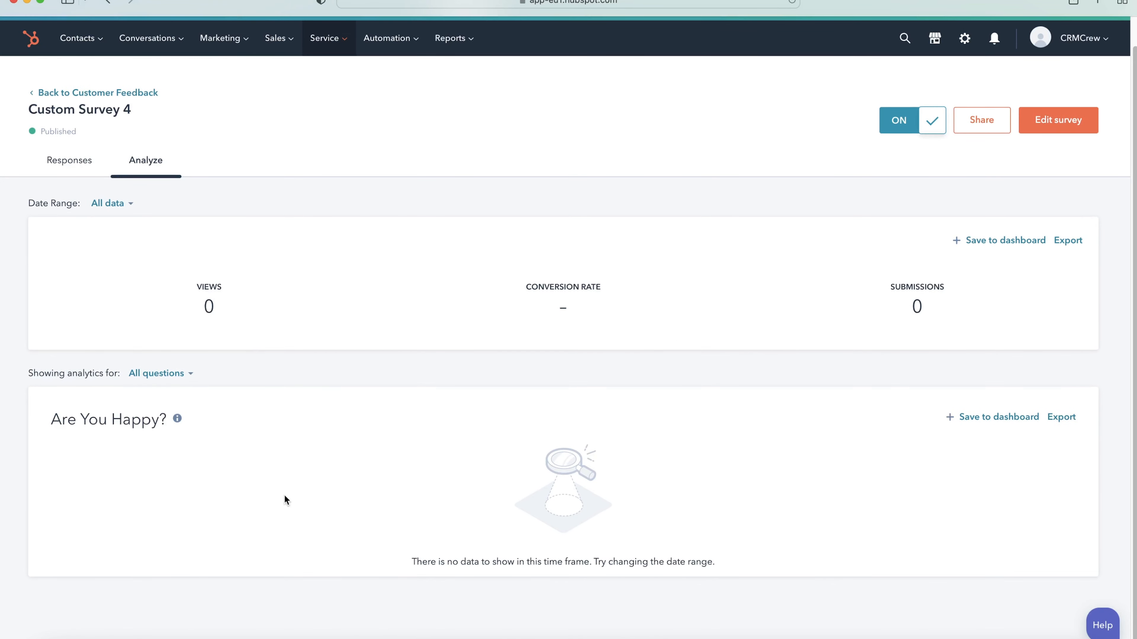
scroll(409, 590, "down", 1)
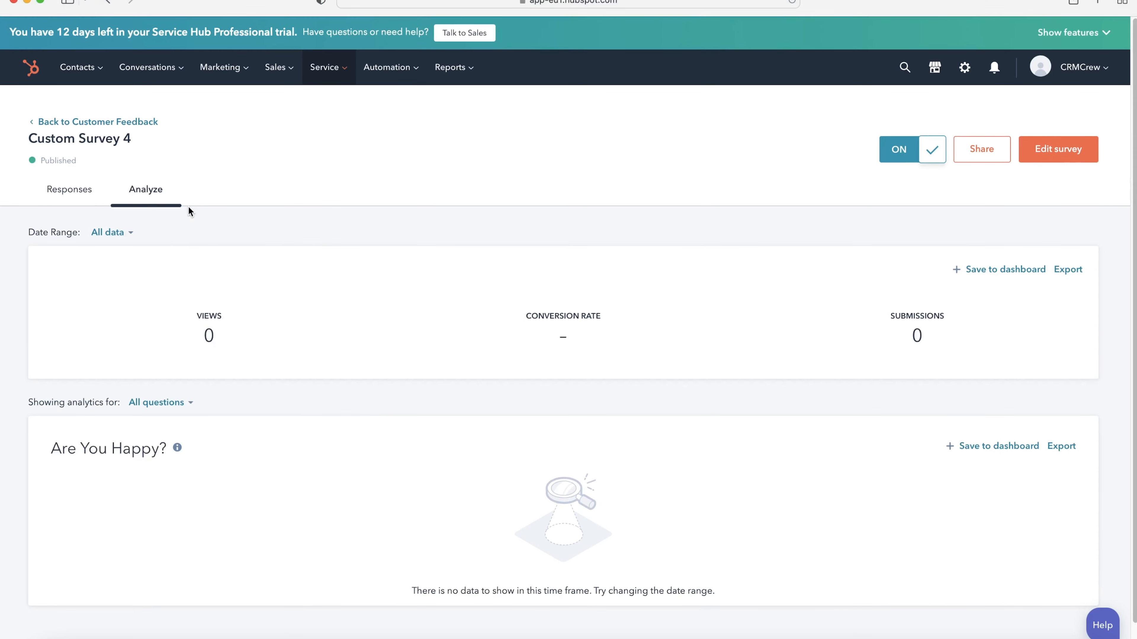
left_click_drag(285, 318, 299, 198)
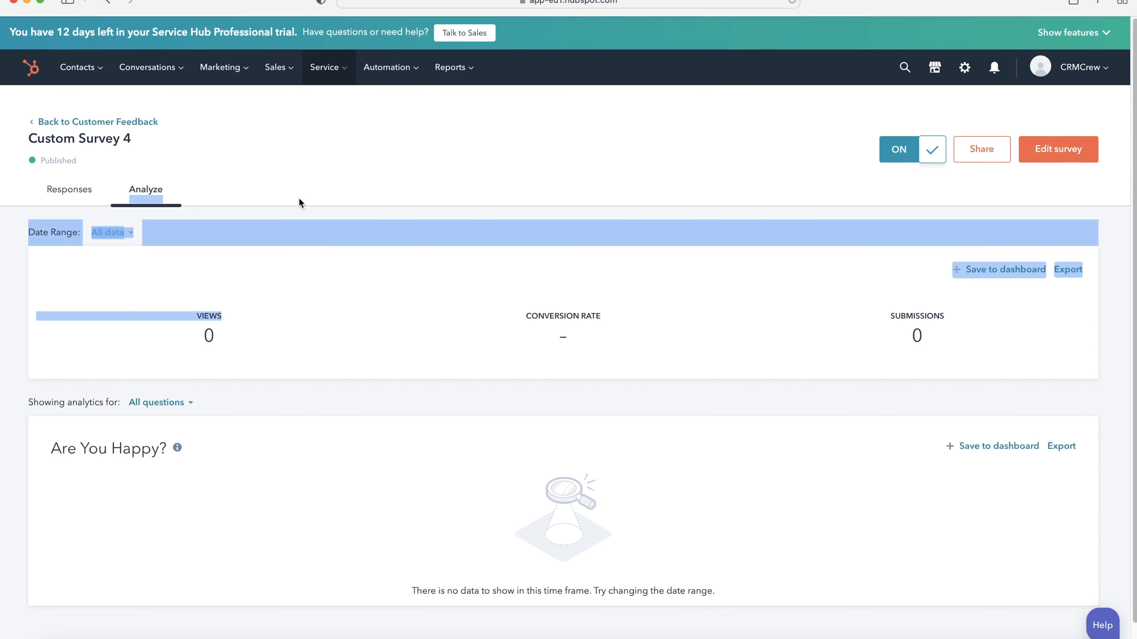
left_click(274, 246)
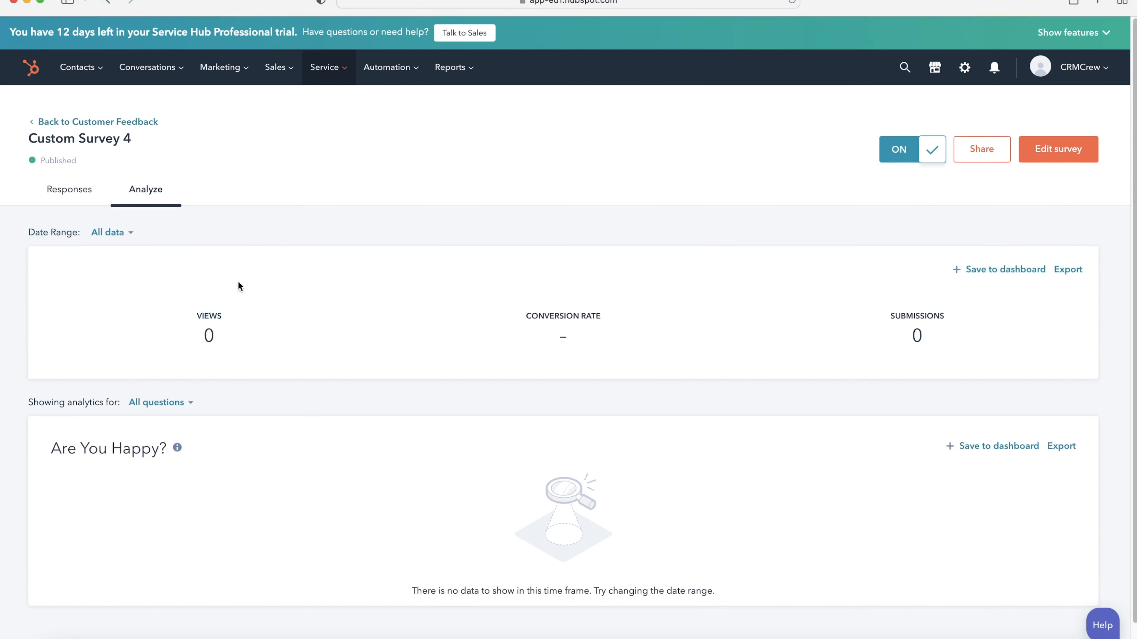
left_click(87, 185)
scroll(463, 319, "down", 2)
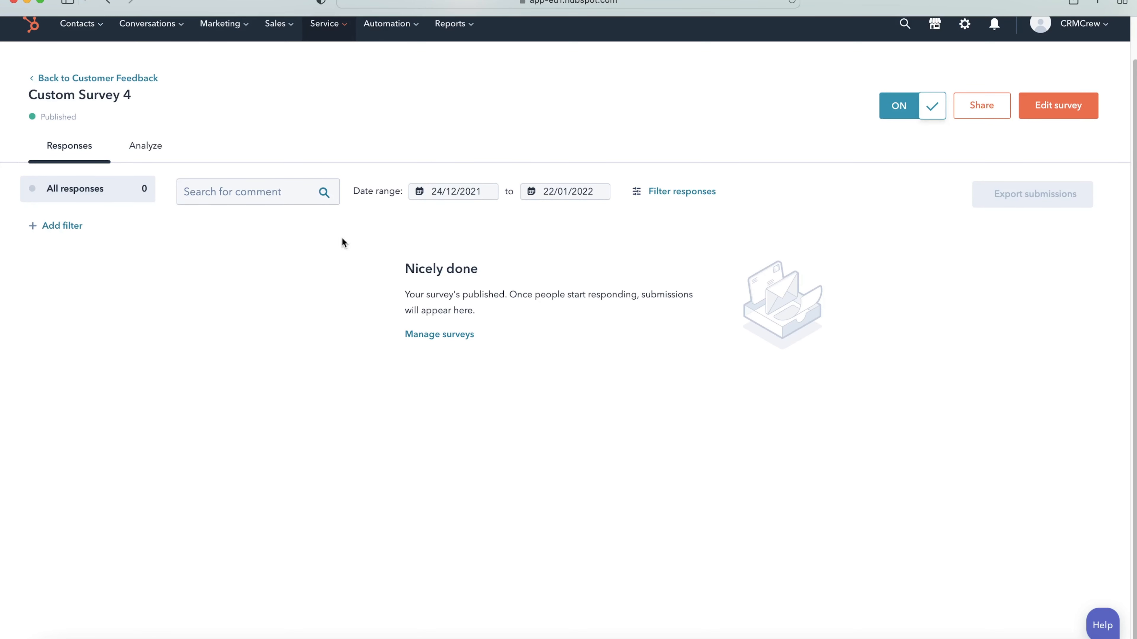
Step: Go back to the feedback surveys list and check the actions available for Custom Survey 4
left_click(80, 121)
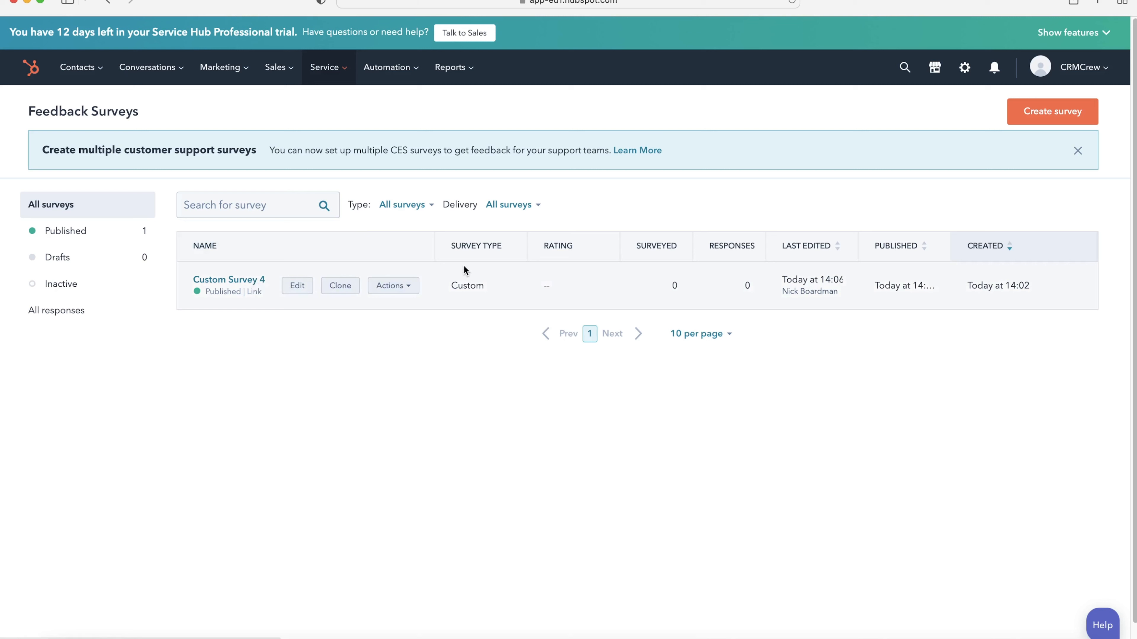
left_click(400, 286)
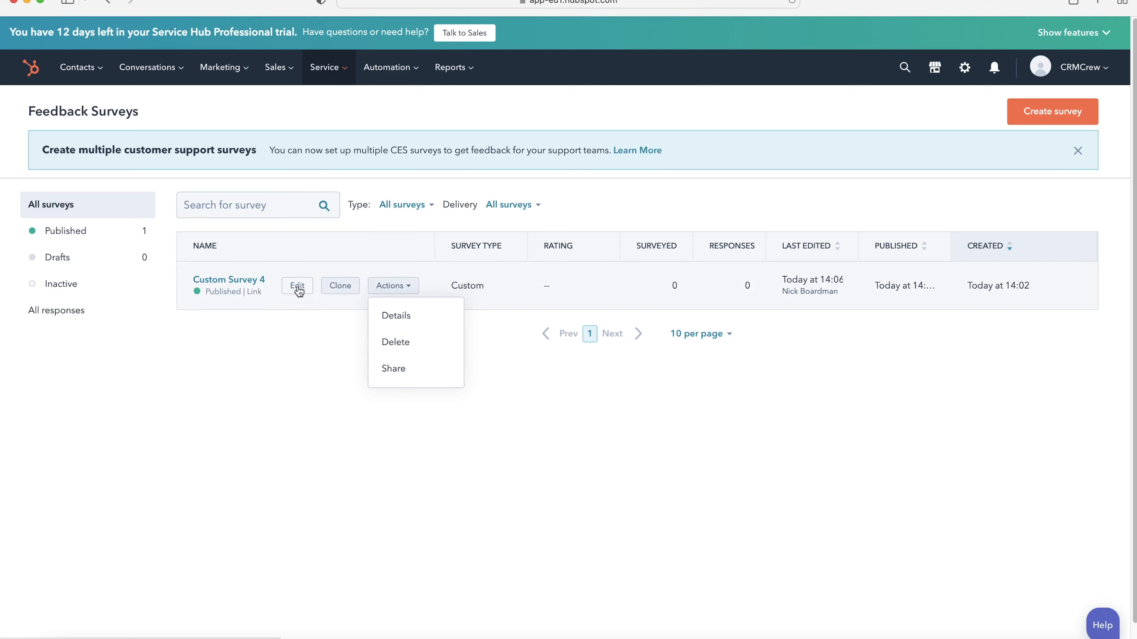
left_click(557, 348)
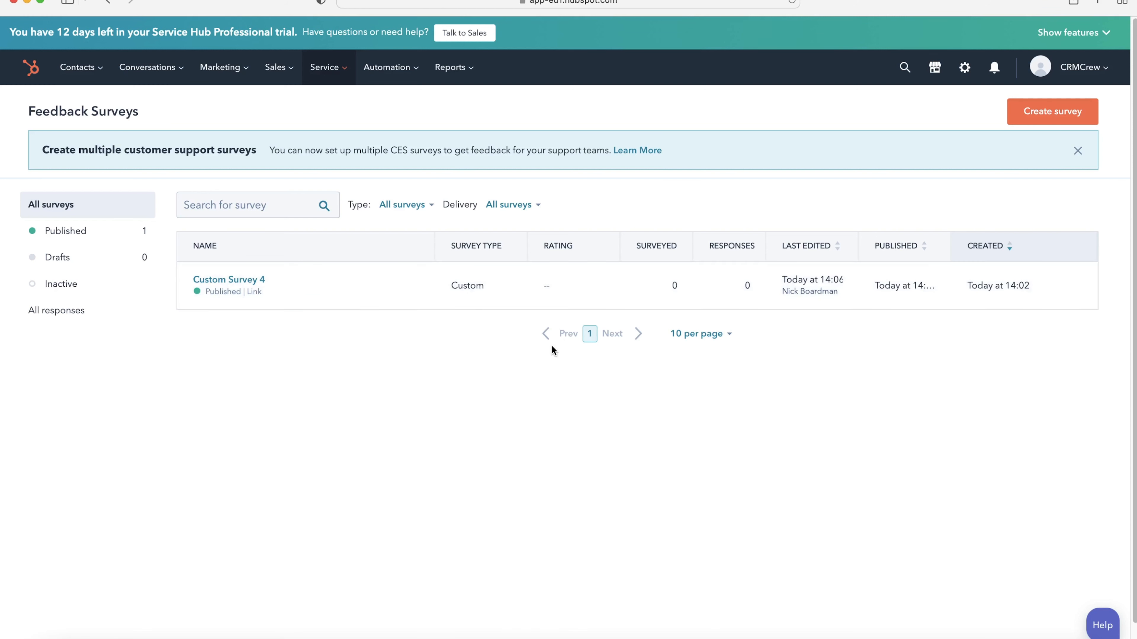
Step: Open the Knowledge Base and show its list of articles
left_click(344, 76)
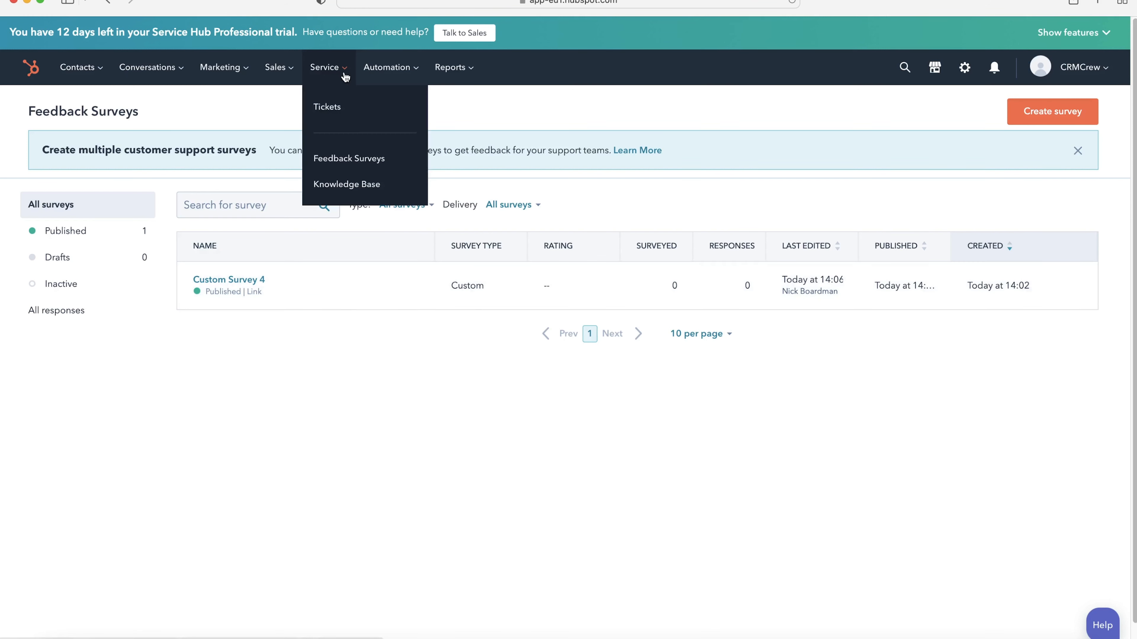
left_click(356, 190)
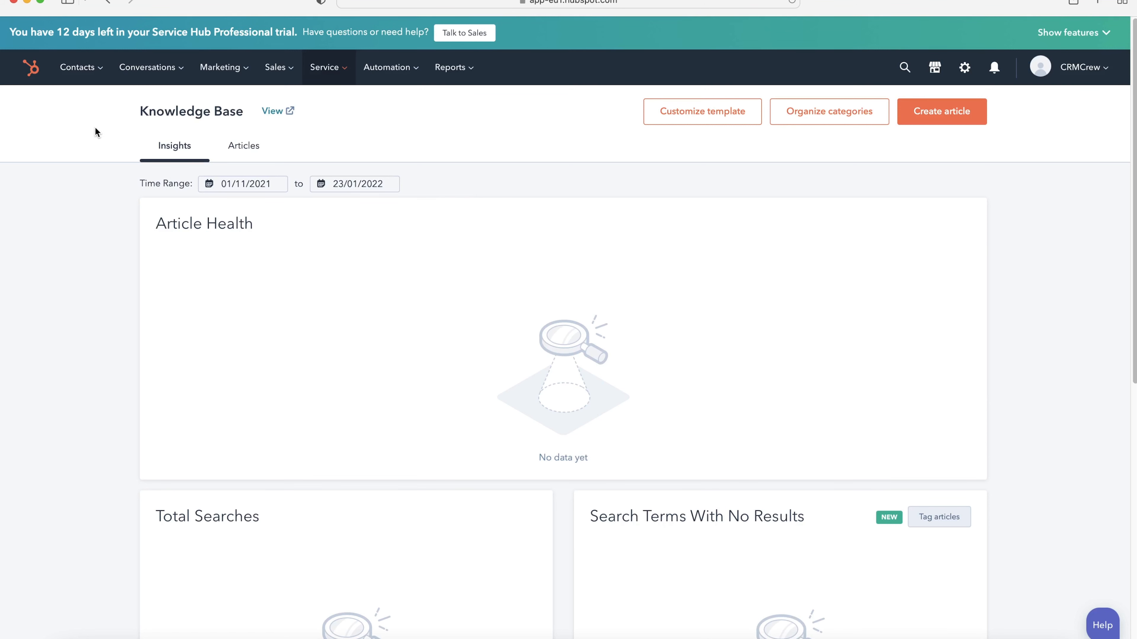
left_click(100, 76)
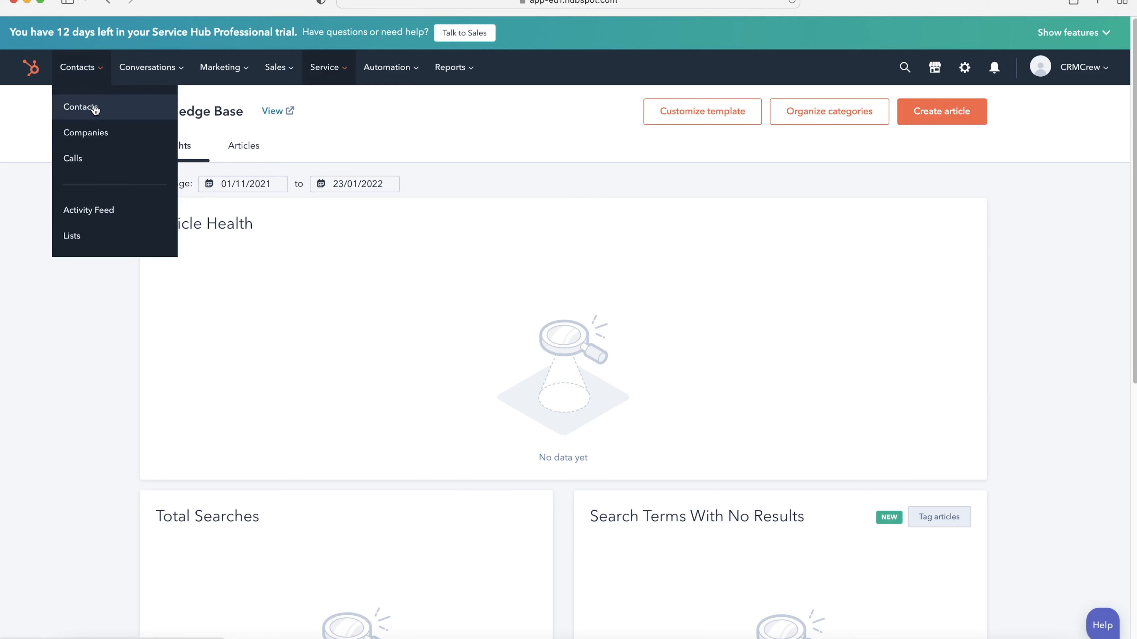
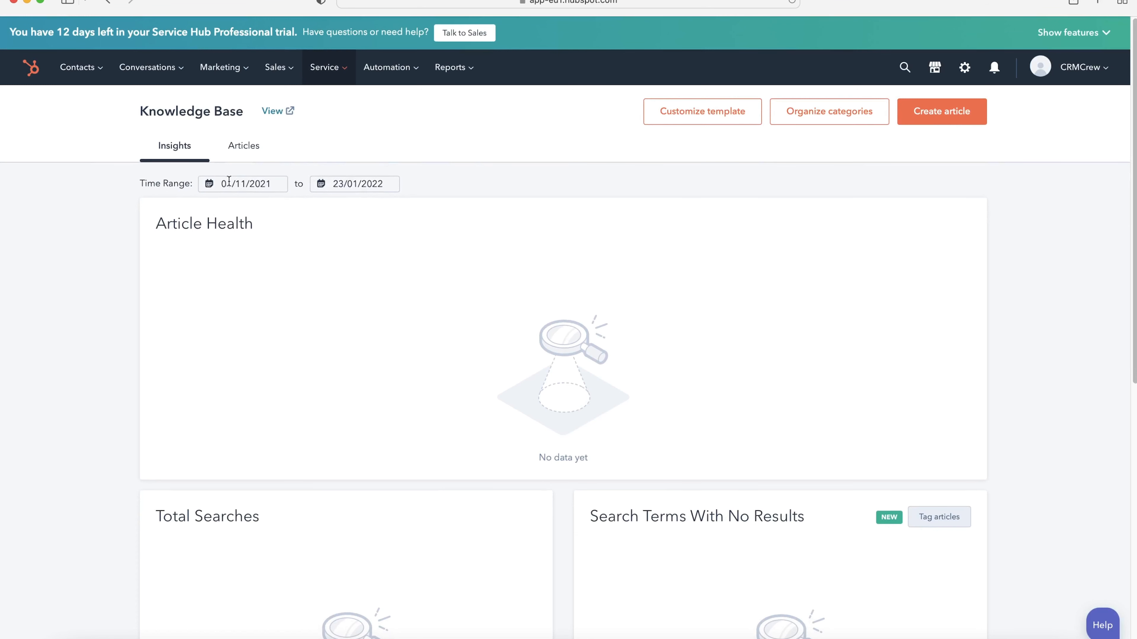
left_click(240, 151)
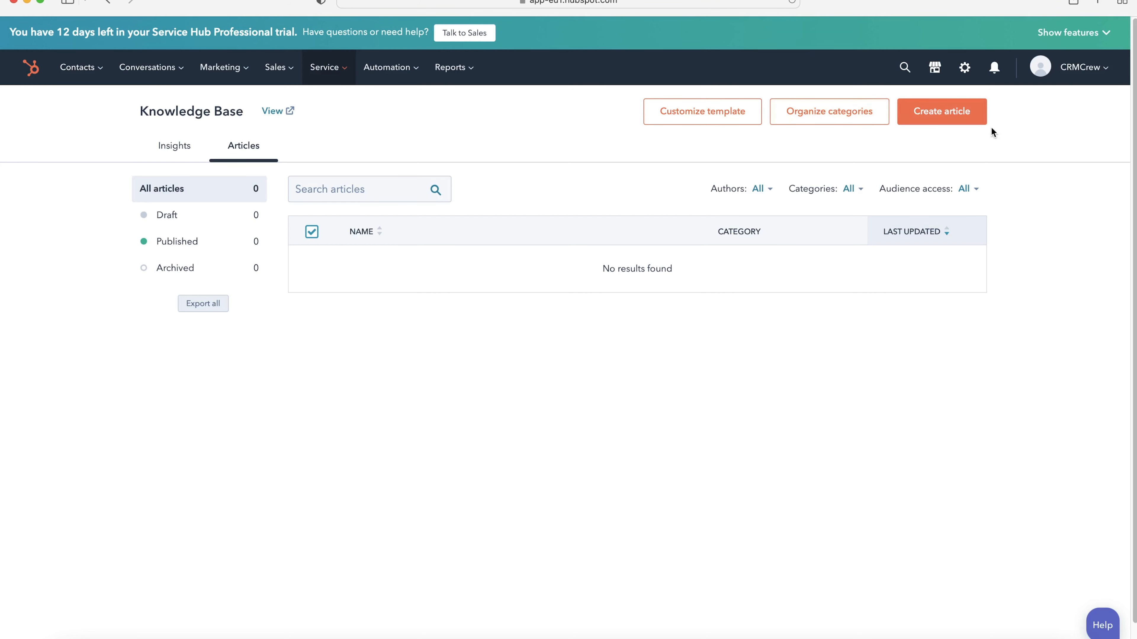
Step: Create a knowledge base article titled "Example Article" with the answer "Example Answer"
left_click(956, 119)
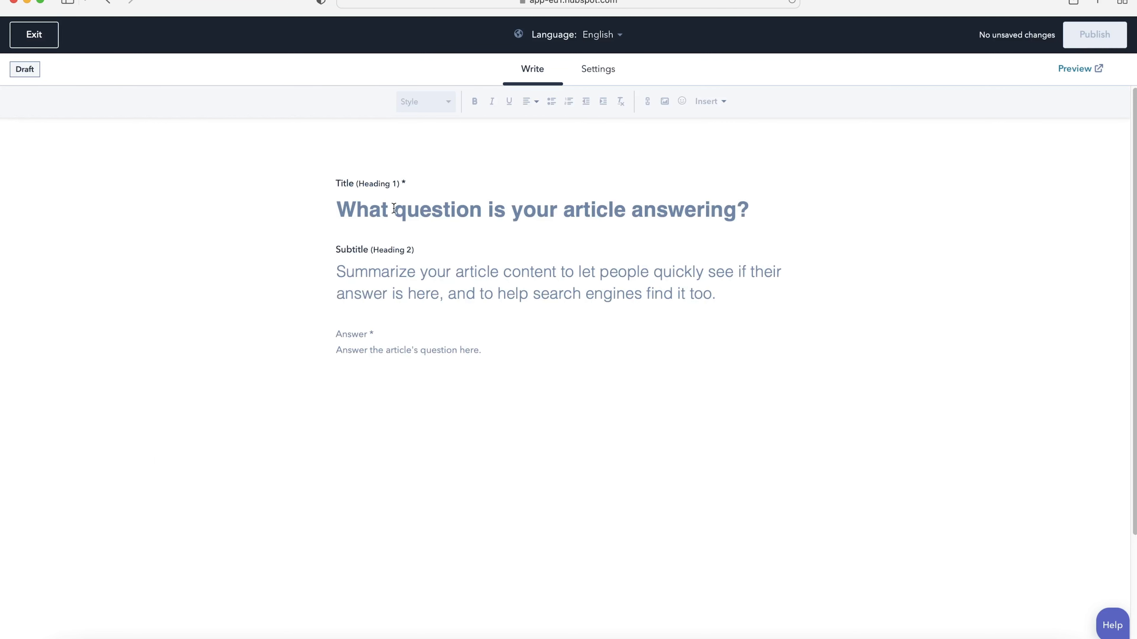
left_click(394, 208)
type("Example")
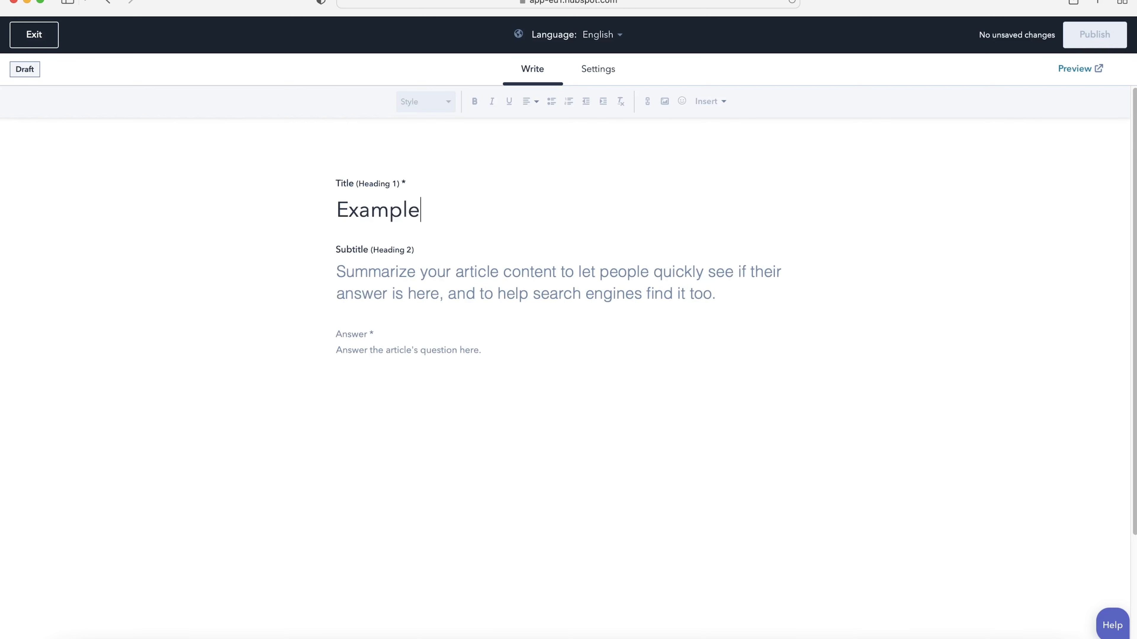
type(" Article")
left_click(402, 278)
left_click(416, 364)
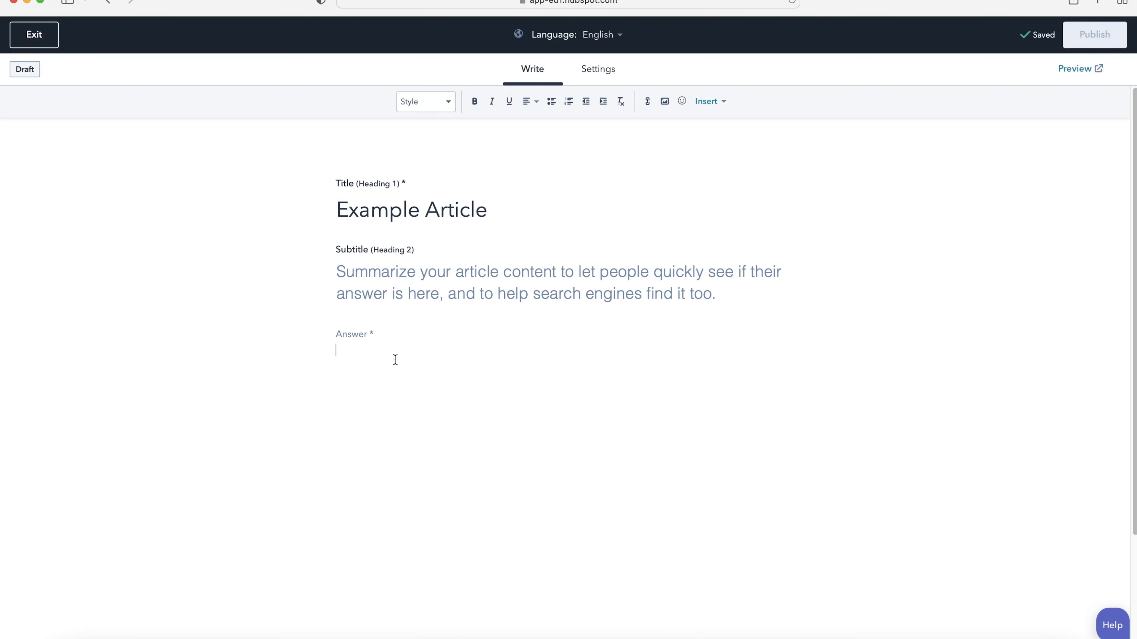
type("Example Answer")
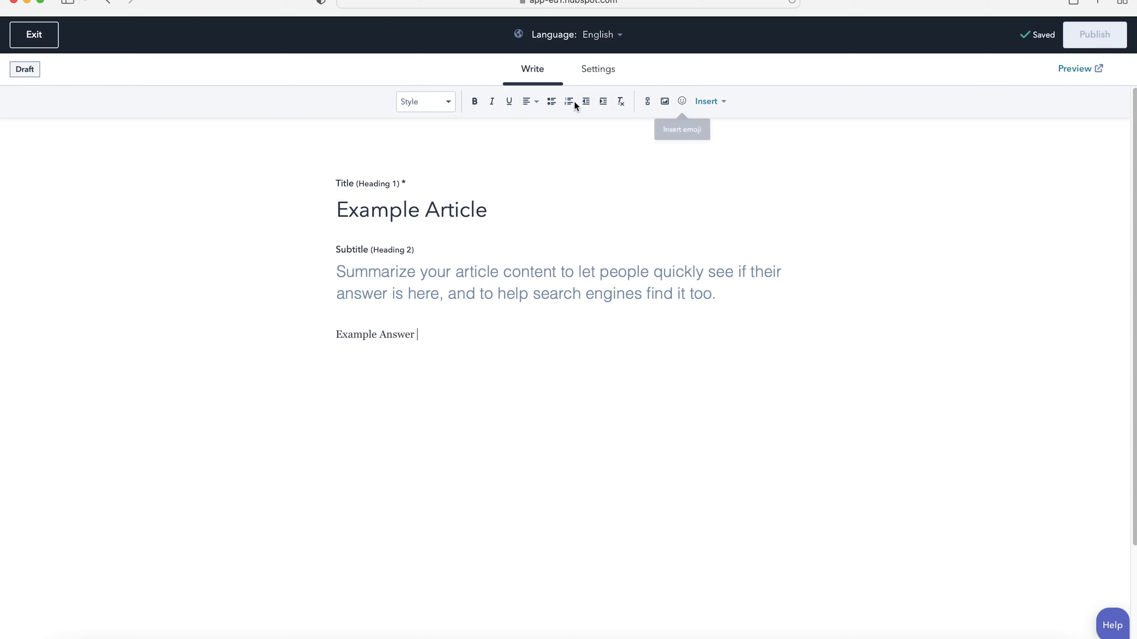
Step: Check which elements can be inserted into the article's answer, such as video, table and callout
left_click(716, 102)
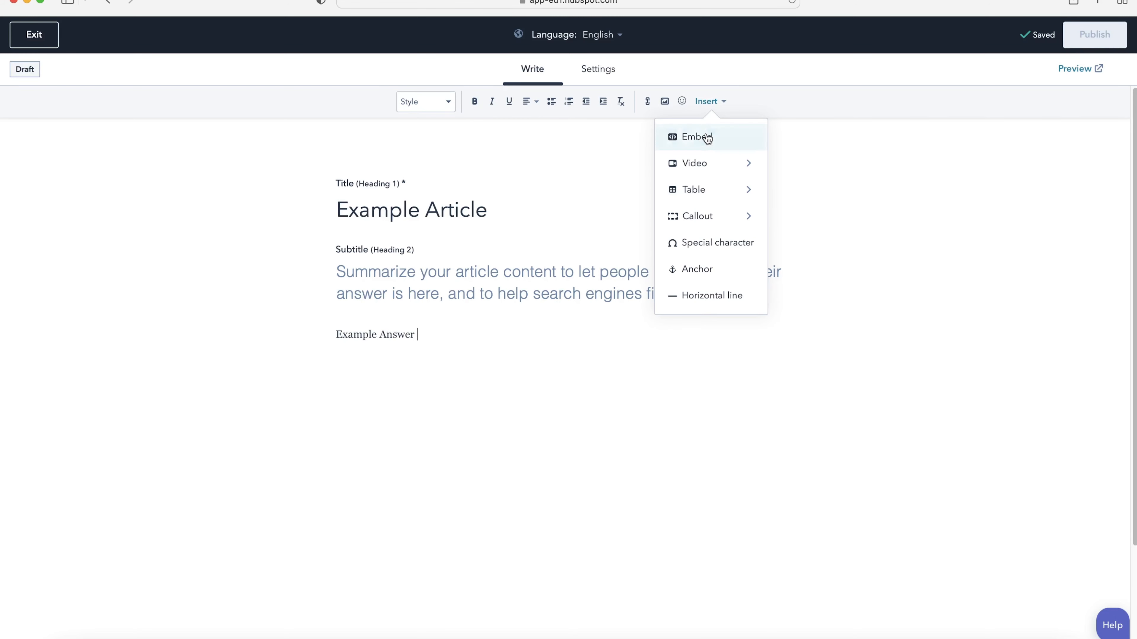
mouse_move(693, 162)
mouse_move(692, 214)
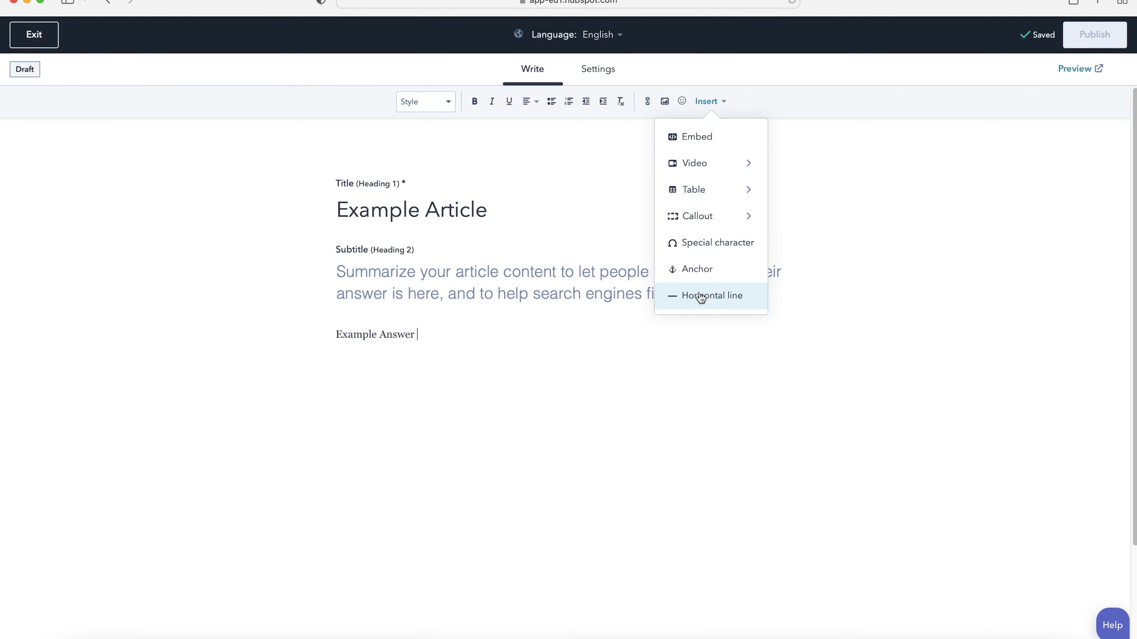
left_click(525, 430)
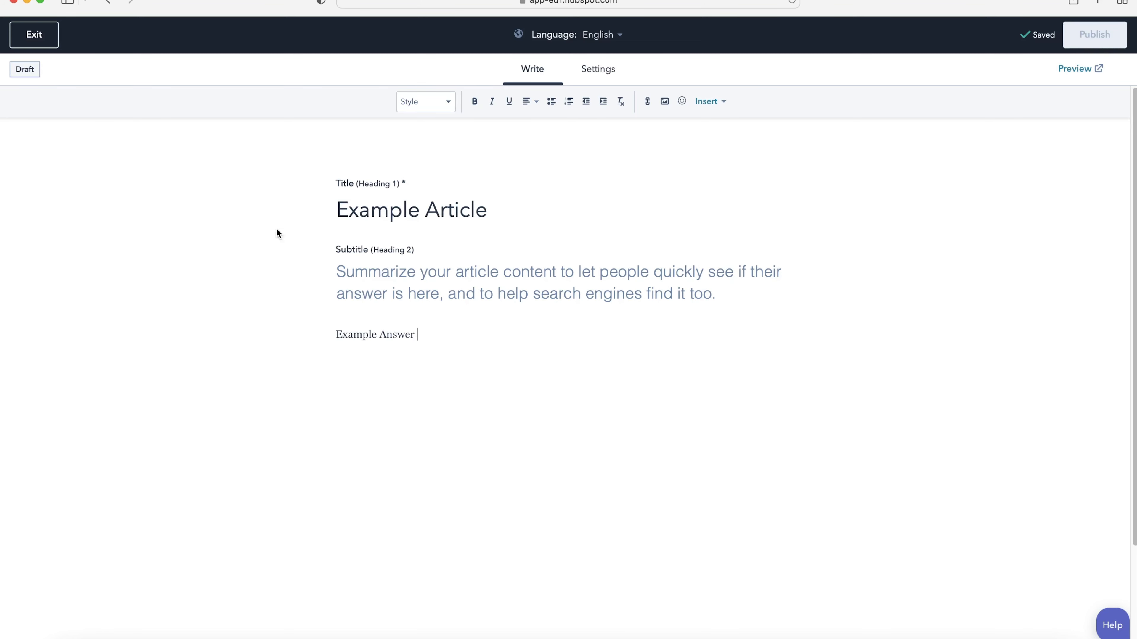
Step: Open the article's settings and check its URL
left_click(598, 76)
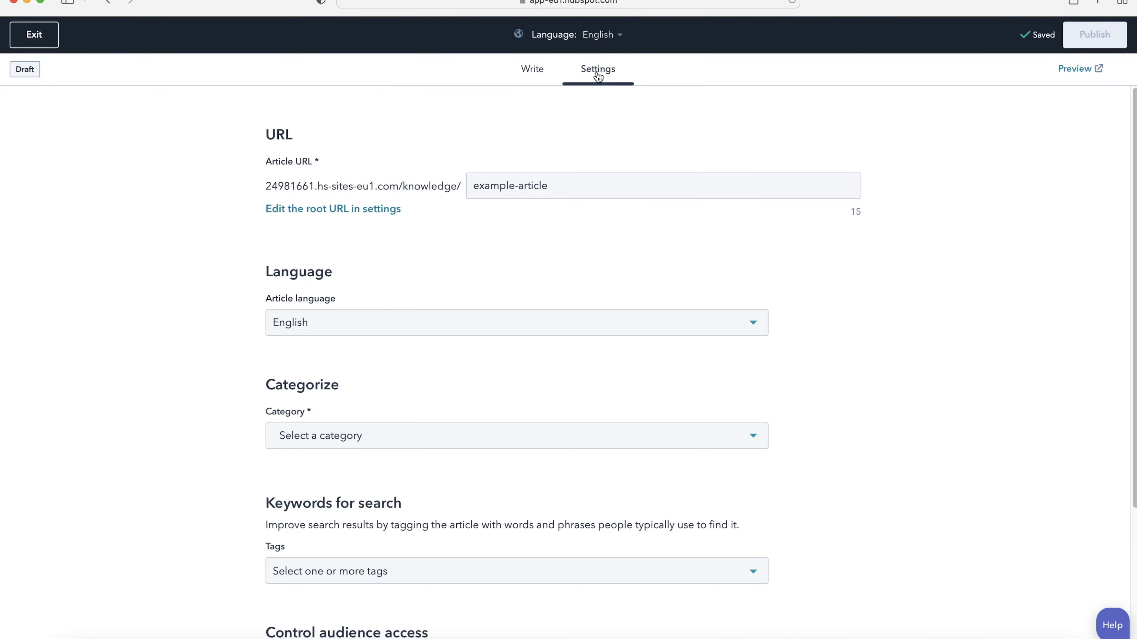
triple_click(590, 186)
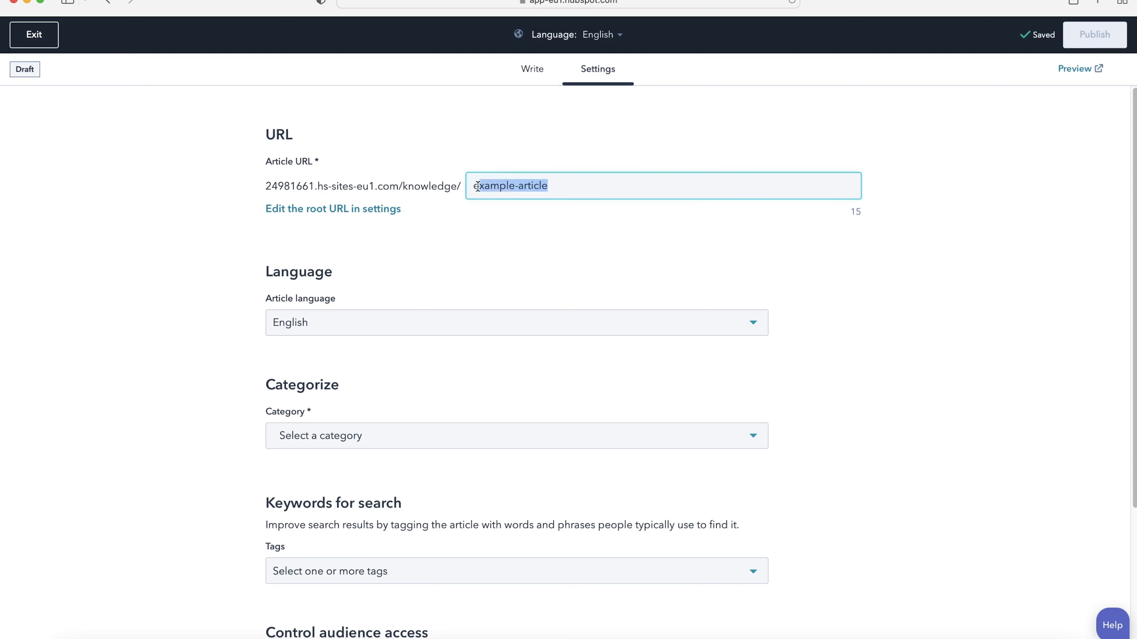
left_click(392, 275)
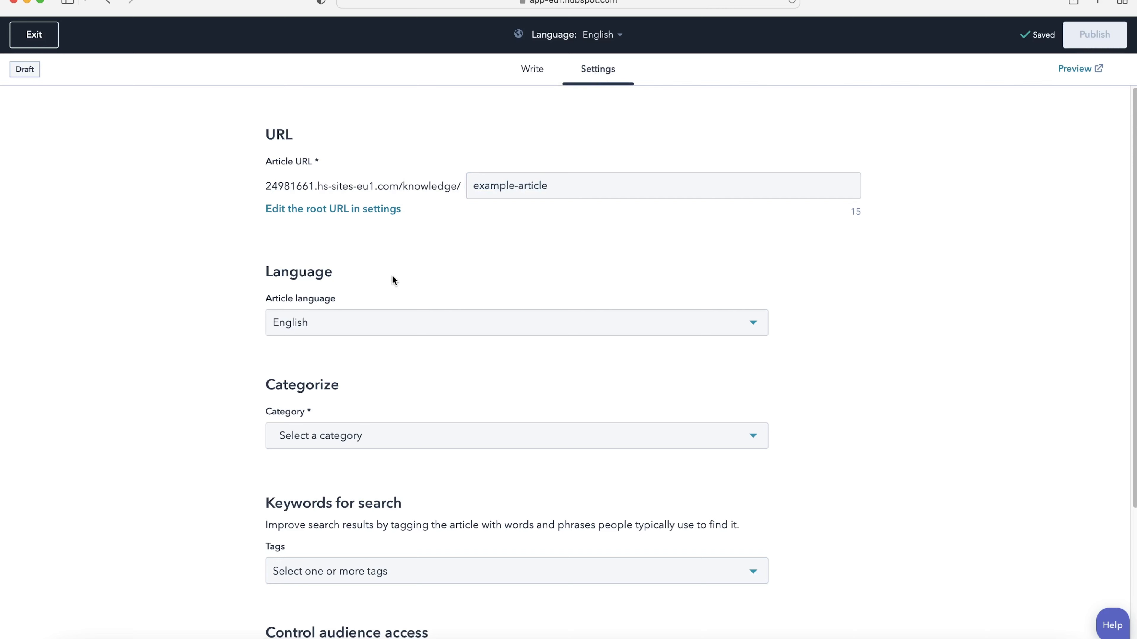
Step: Check the categories available for the article and the form for creating a new category, leaving without creating one
scroll(359, 249, "down", 3)
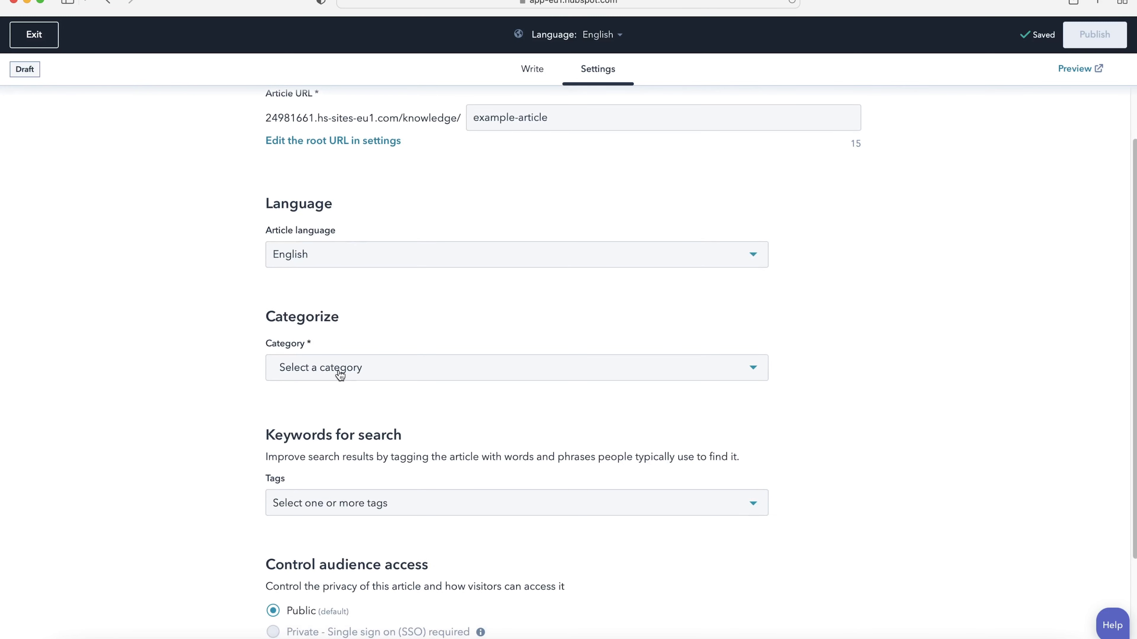
scroll(337, 371, "down", 2)
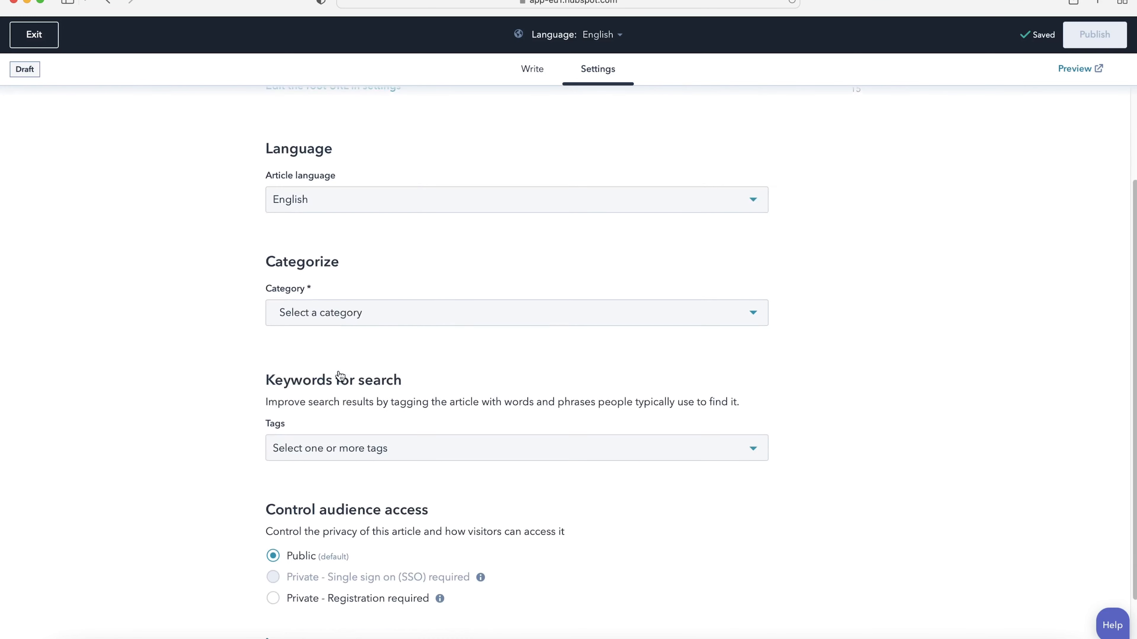
left_click(337, 314)
left_click(387, 281)
left_click(352, 312)
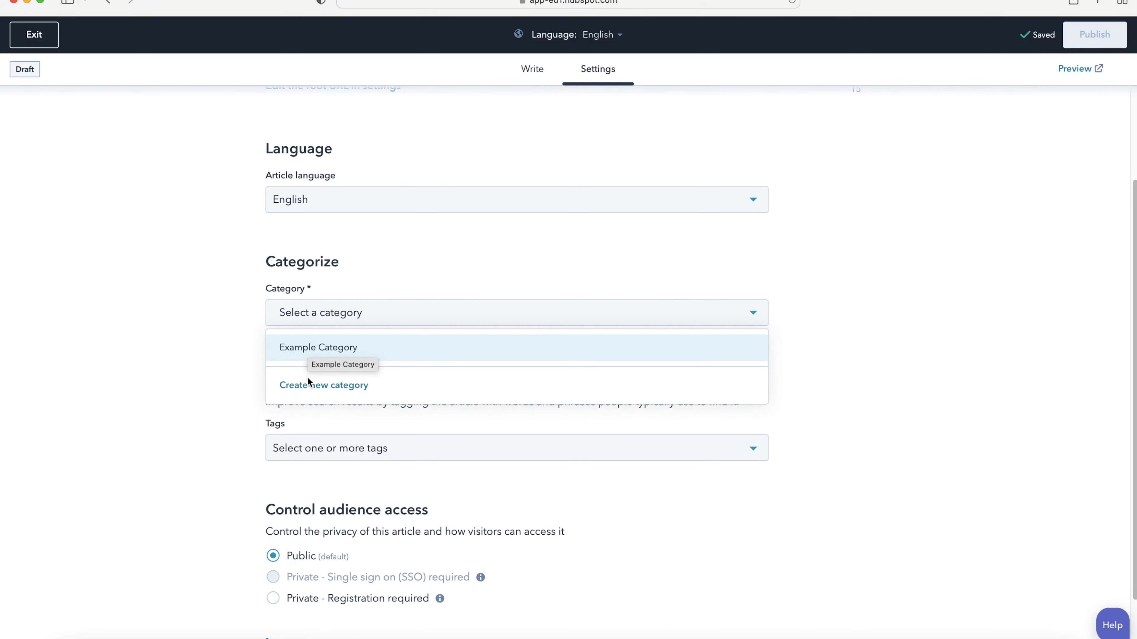
left_click(342, 386)
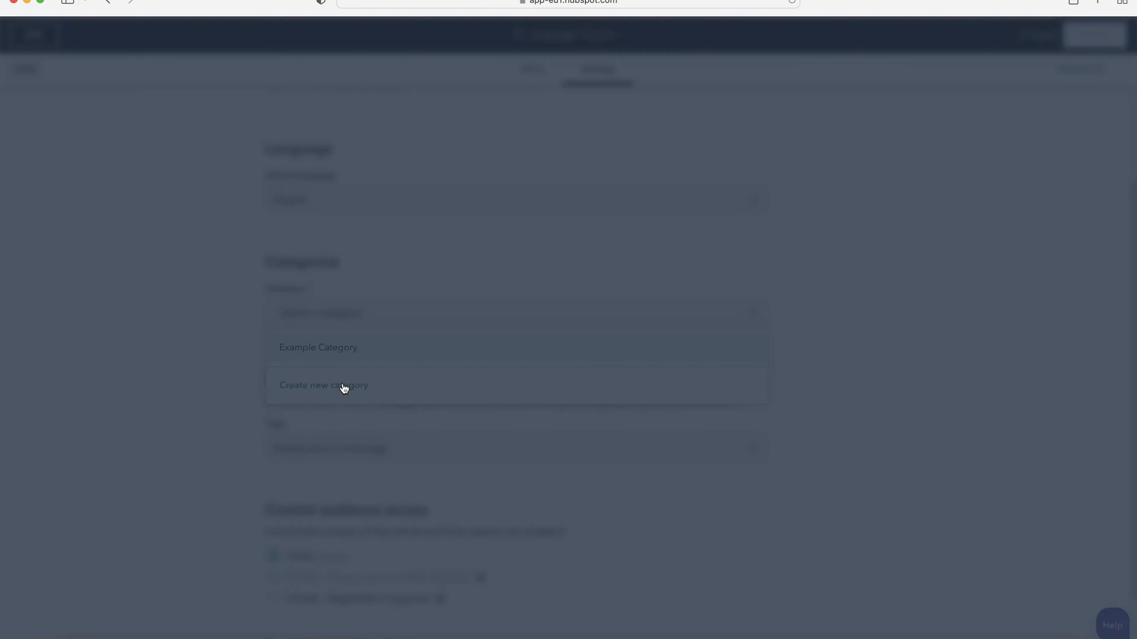
left_click(87, 152)
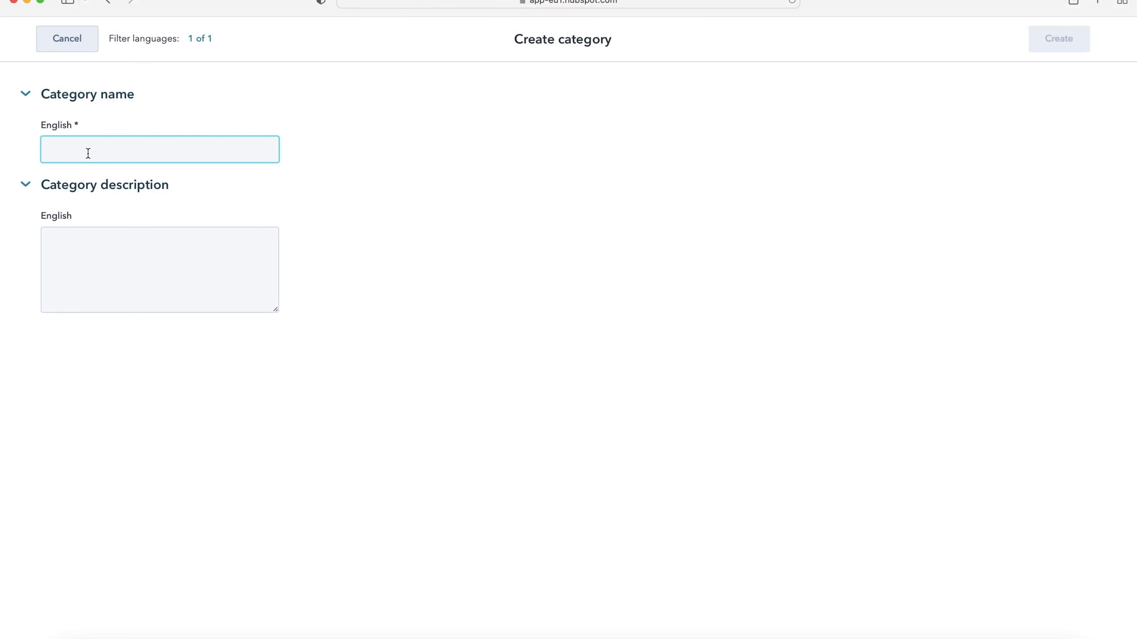
left_click(58, 38)
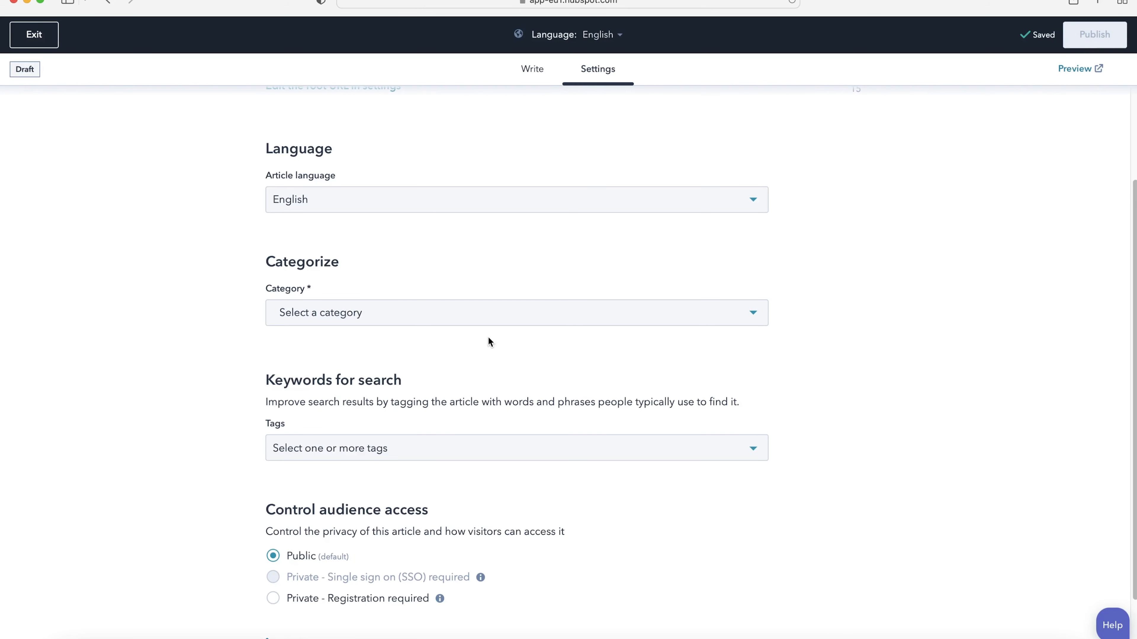
Step: Assign the article to Example Category
scroll(488, 336, "down", 2)
left_click(405, 249)
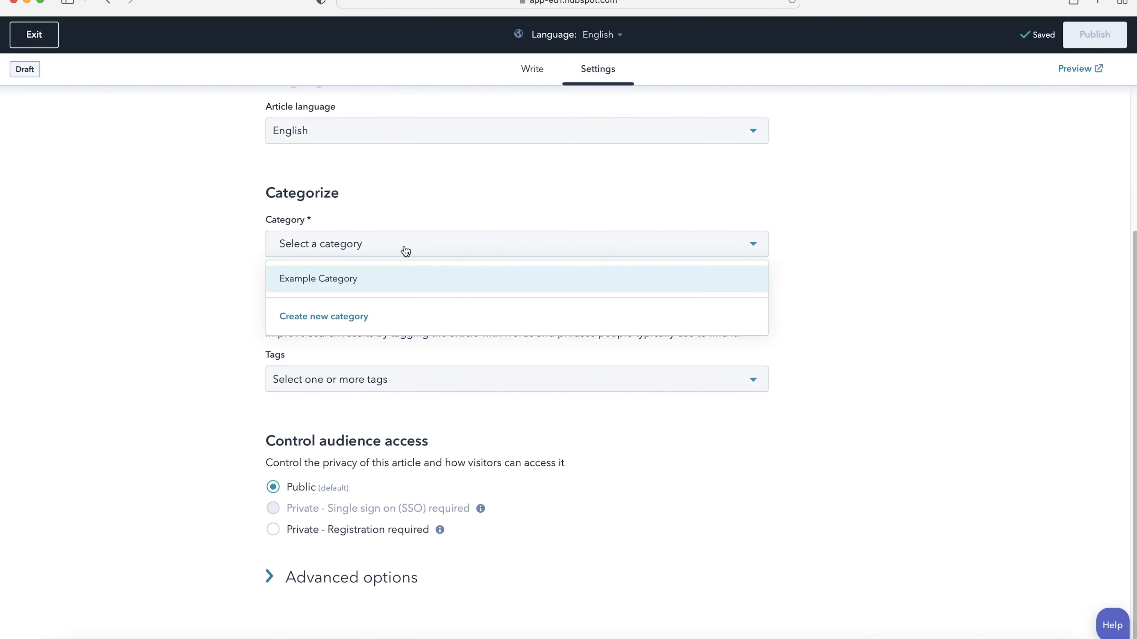
left_click(378, 278)
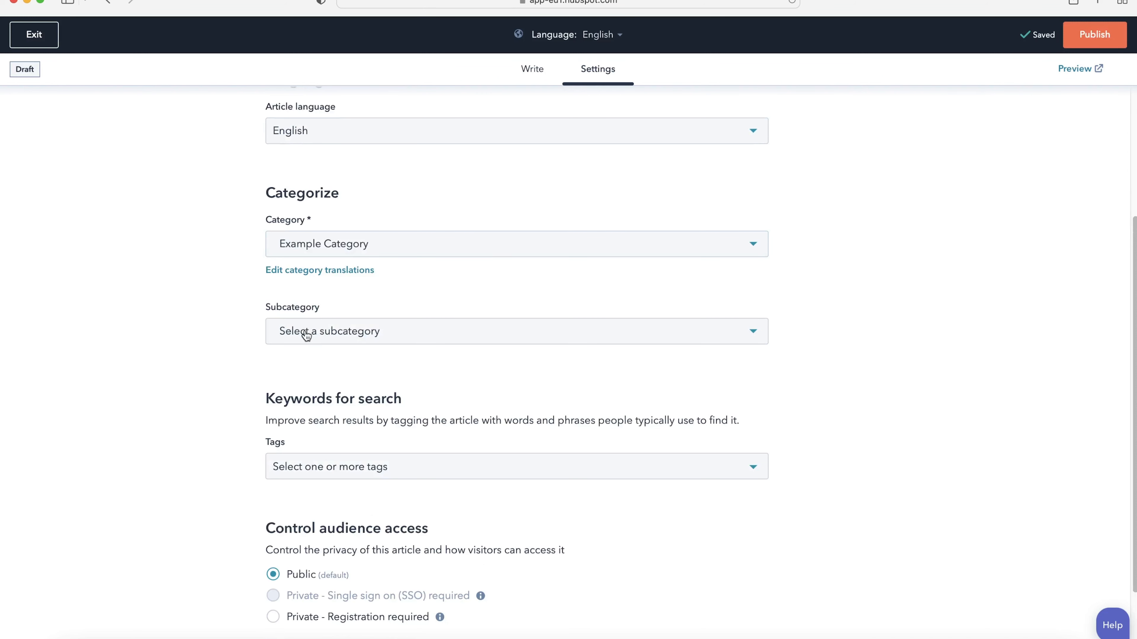
Step: Check the article's search keyword tags and the options for controlling audience access
scroll(889, 373, "down", 2)
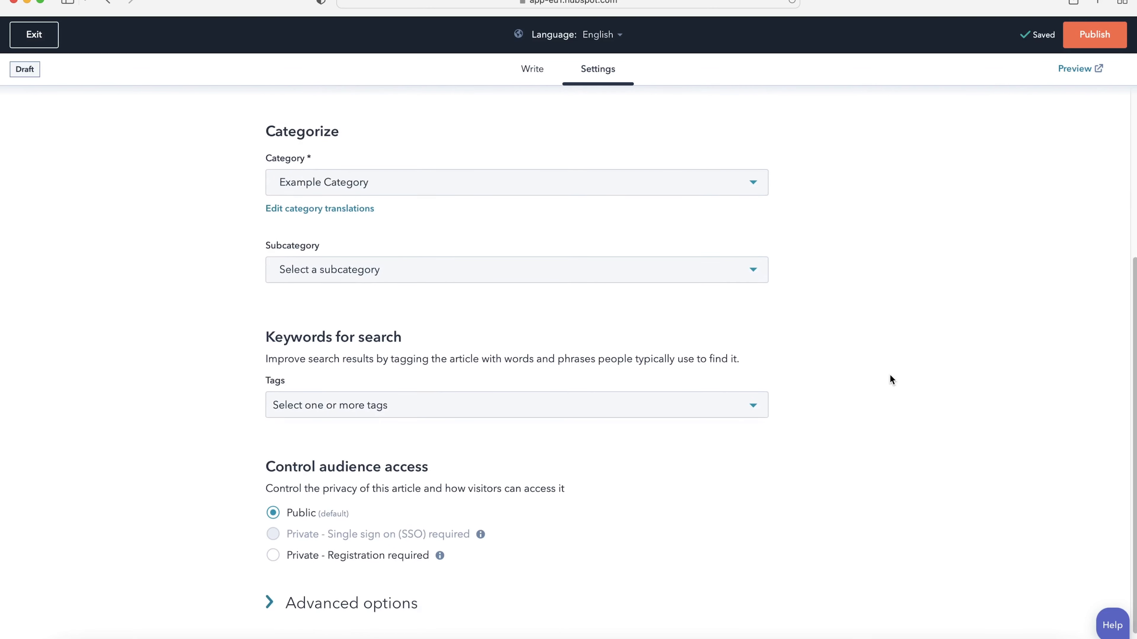
scroll(324, 275, "down", 1)
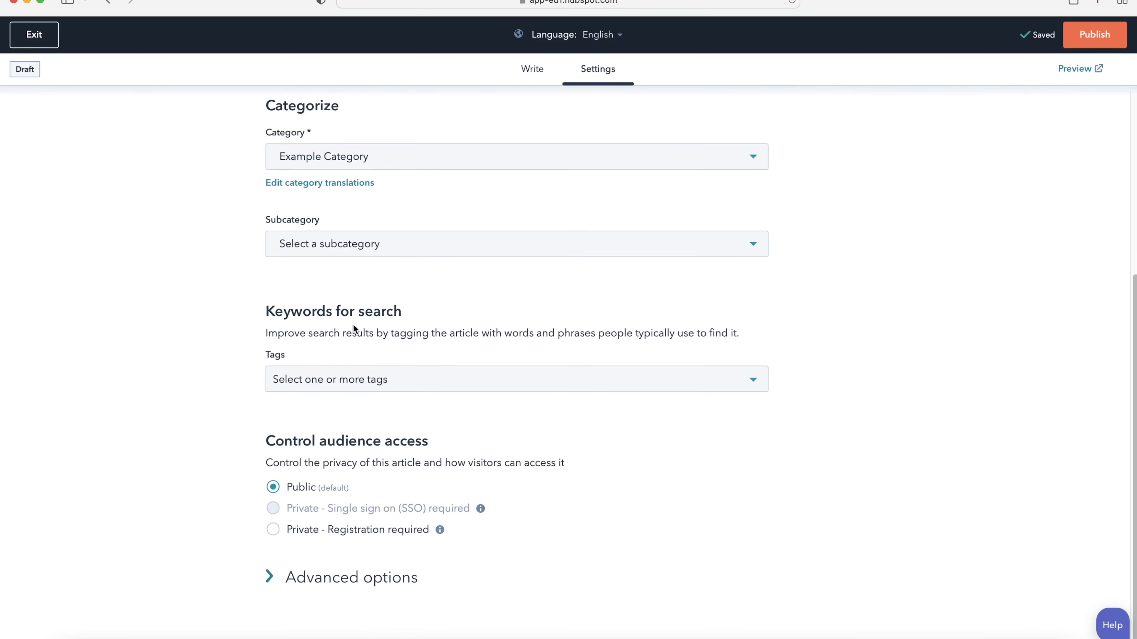
left_click(345, 381)
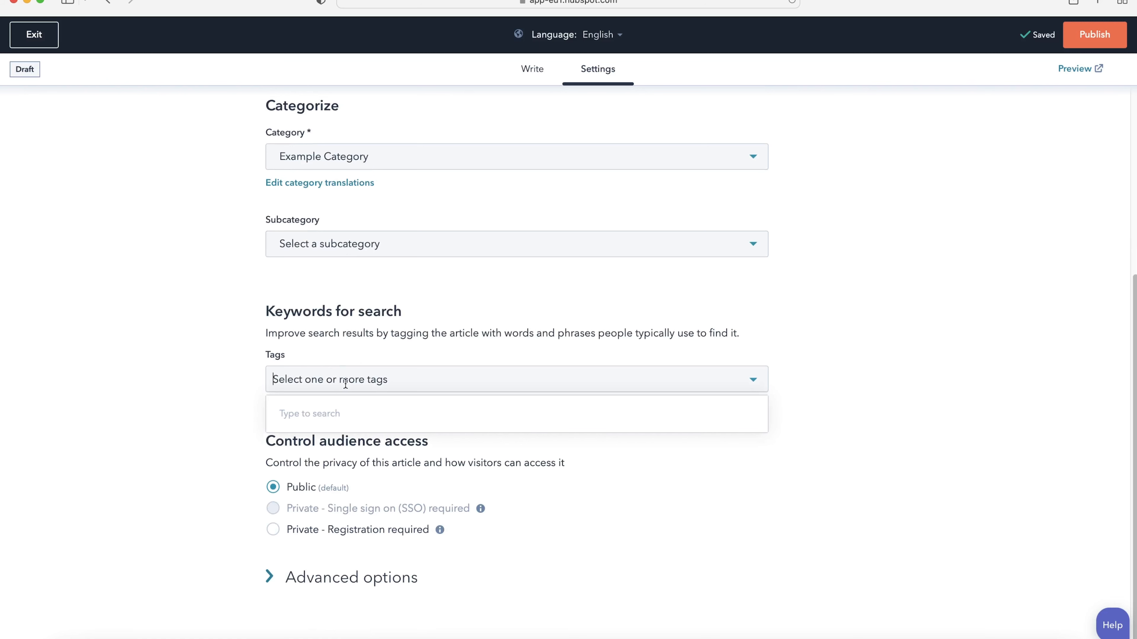
left_click(194, 378)
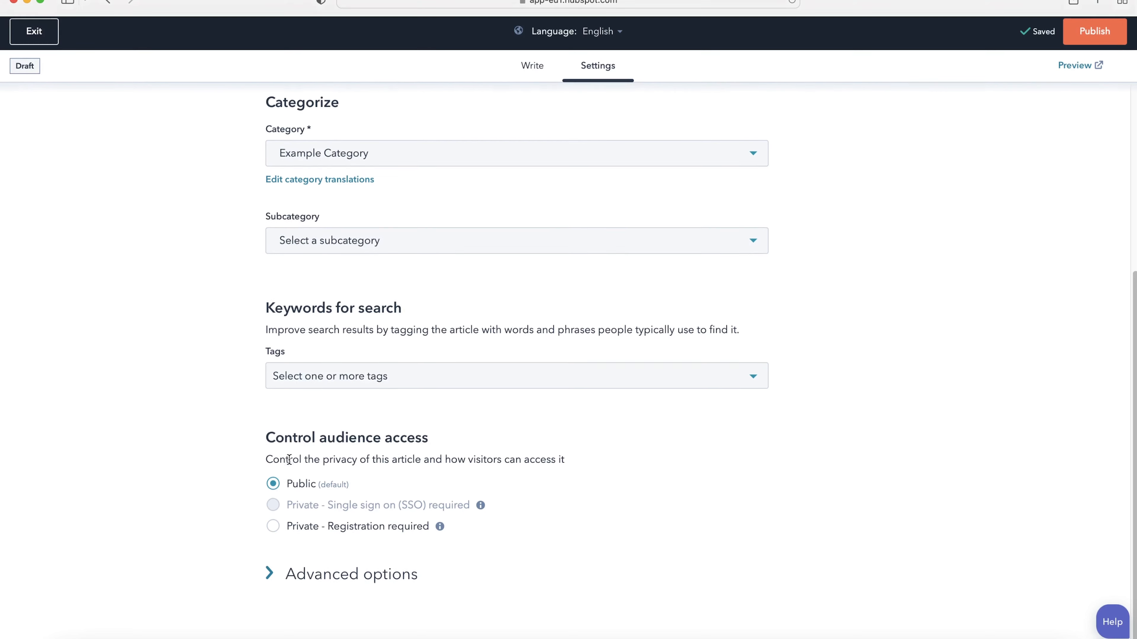
left_click_drag(256, 439, 443, 442)
left_click(443, 442)
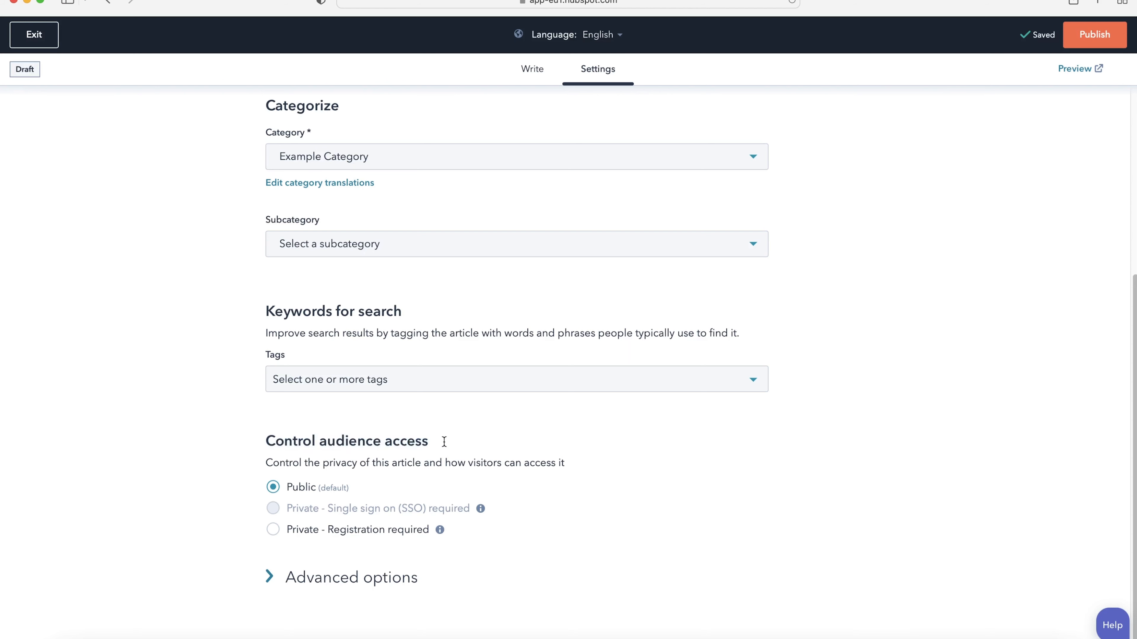
Step: Try the Private - Registration required audience access, check which lists it offers, and set the access back to Public
left_click(311, 533)
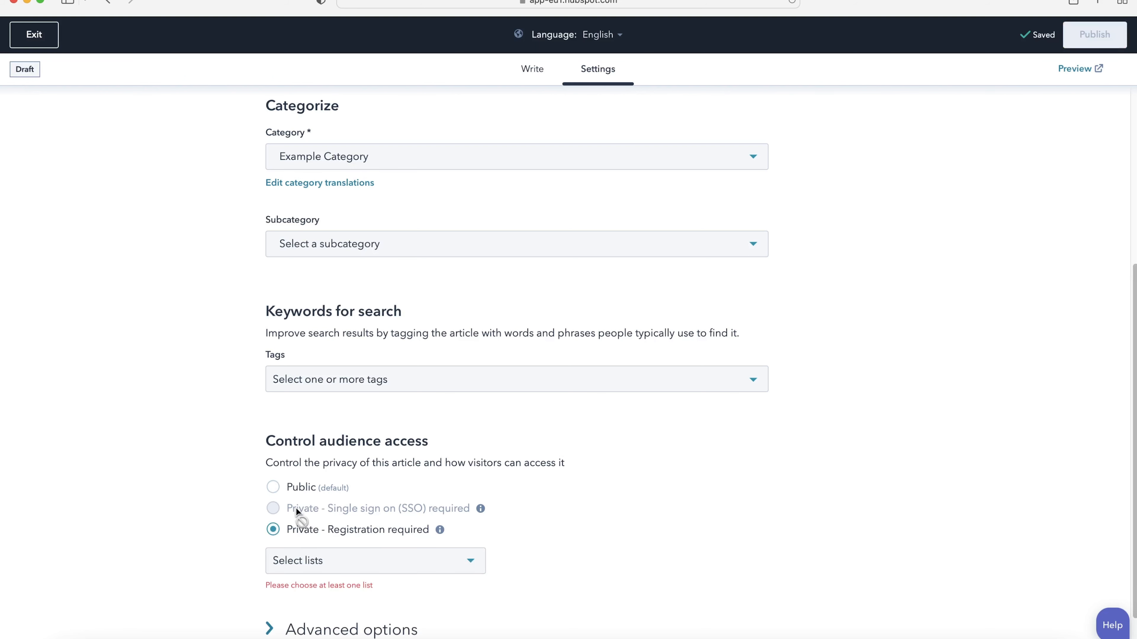
left_click(329, 560)
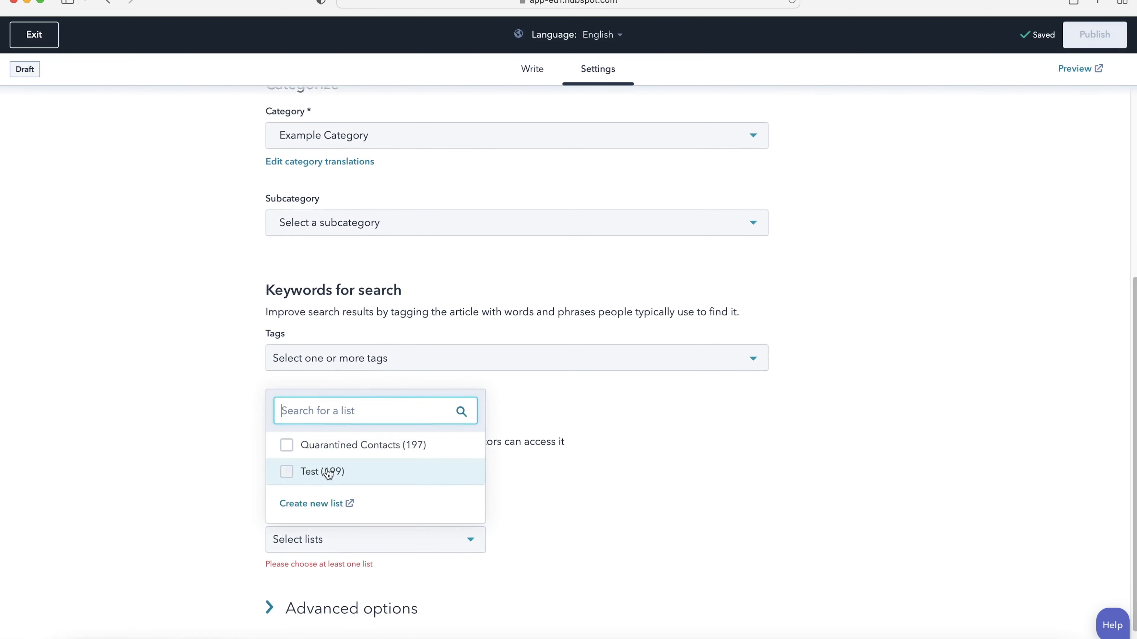
left_click(215, 554)
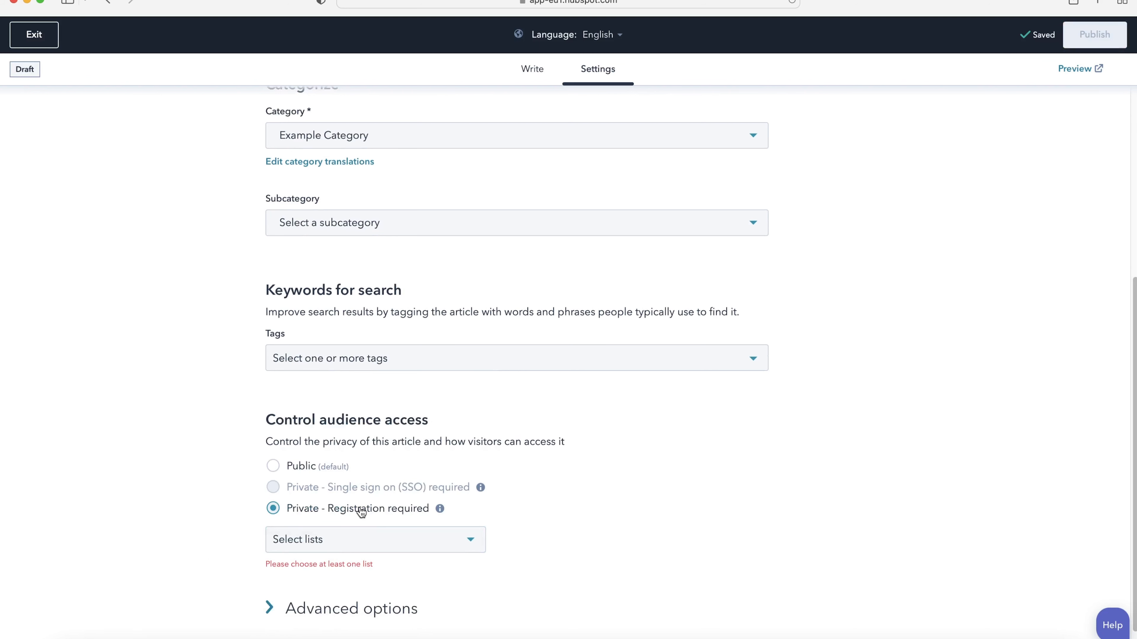
left_click(348, 545)
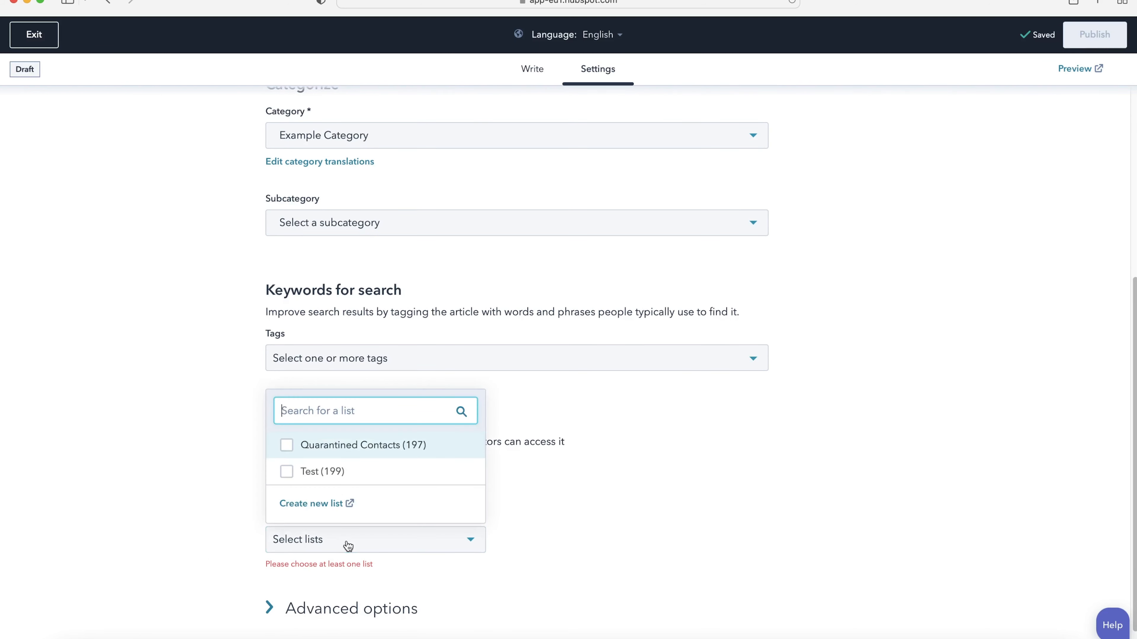
left_click(670, 453)
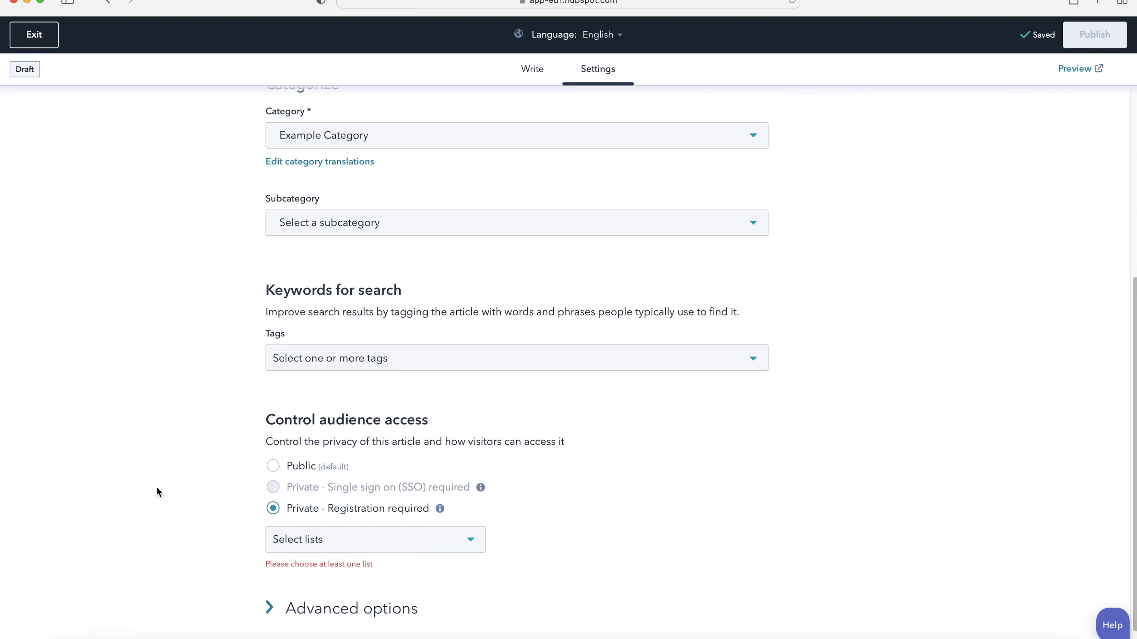
left_click(298, 466)
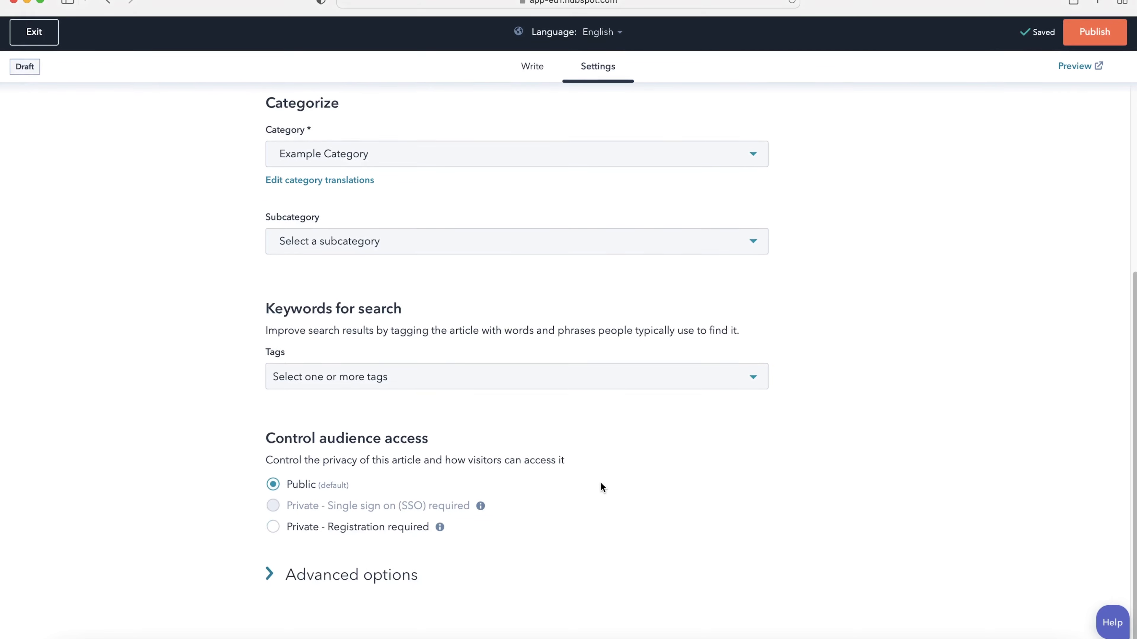
Step: Check the advanced options for additional code snippets and publish the article
left_click(270, 577)
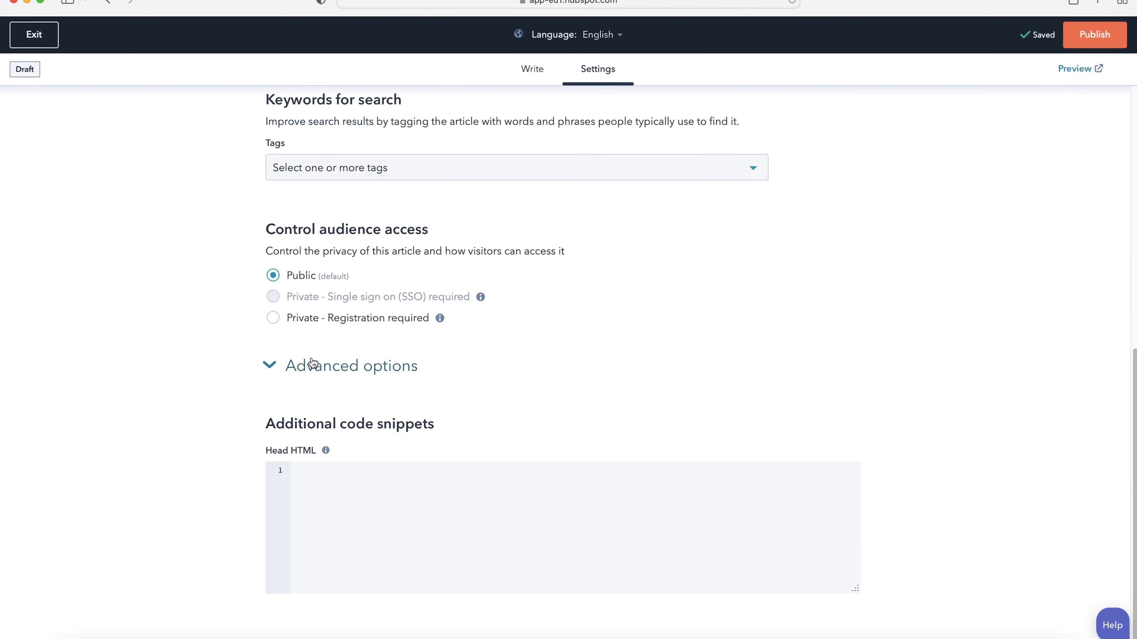
left_click(270, 365)
scroll(407, 316, "up", 5)
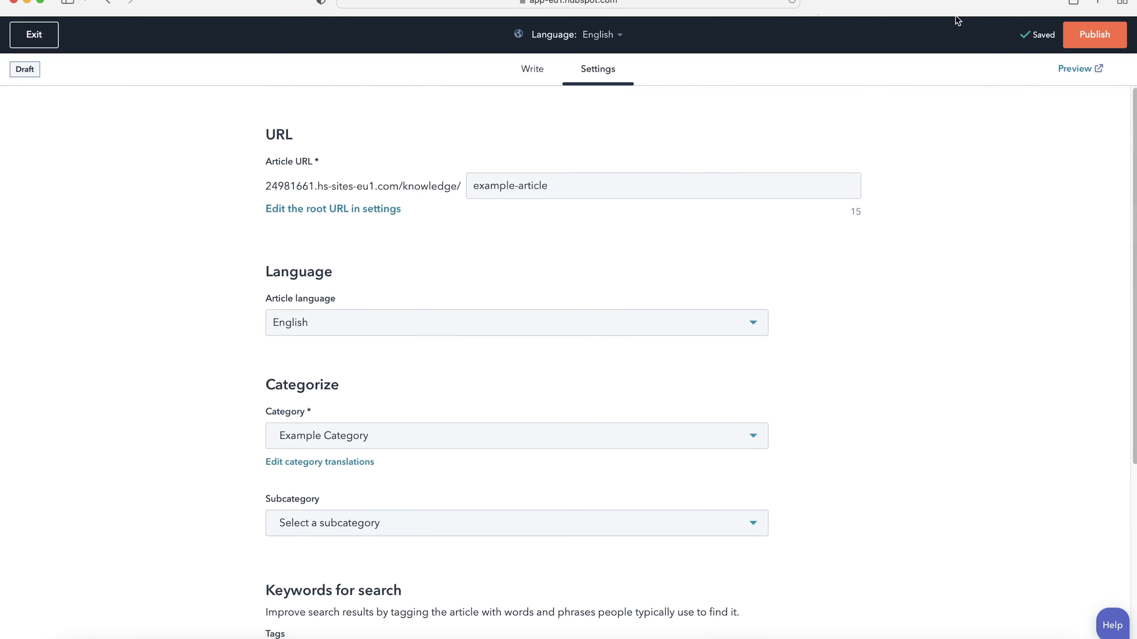
left_click(1098, 43)
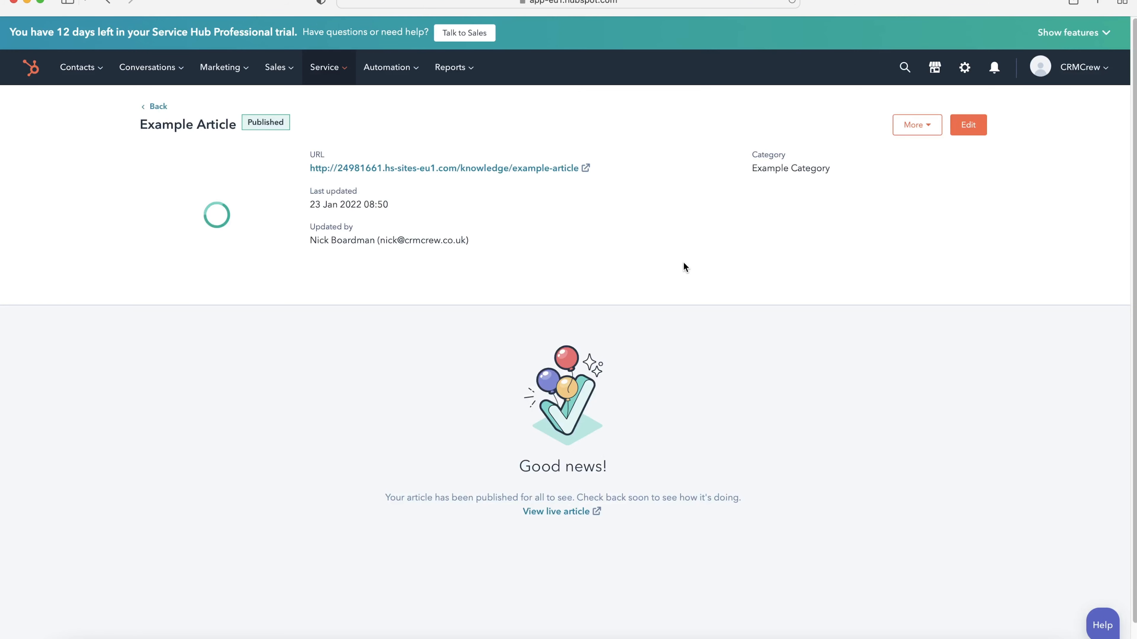
Step: Open the live Example Article page and rate the article as helpful
left_click(374, 169)
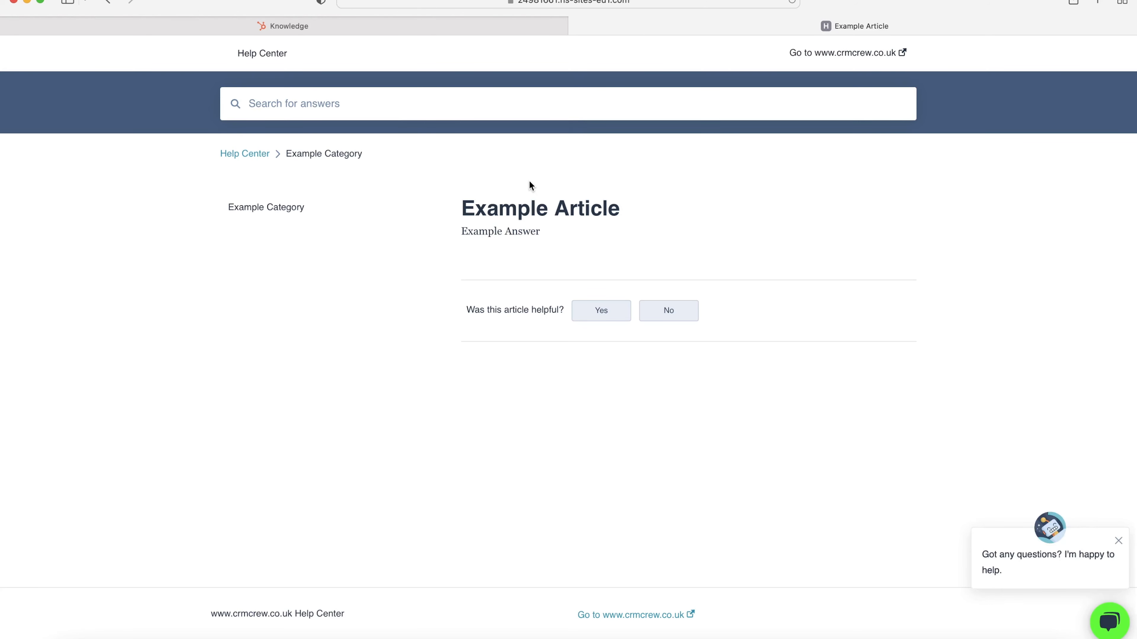
left_click_drag(467, 310, 473, 309)
left_click(611, 314)
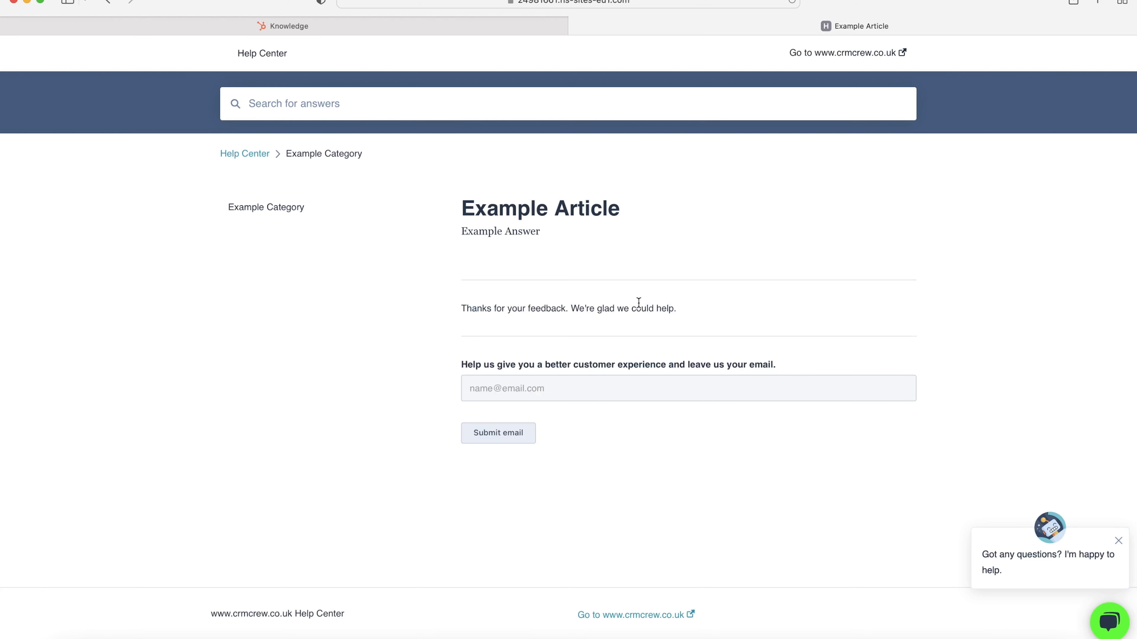
Step: Return to the Knowledge Base articles list and review the insights on article health and searches
left_click(573, 26)
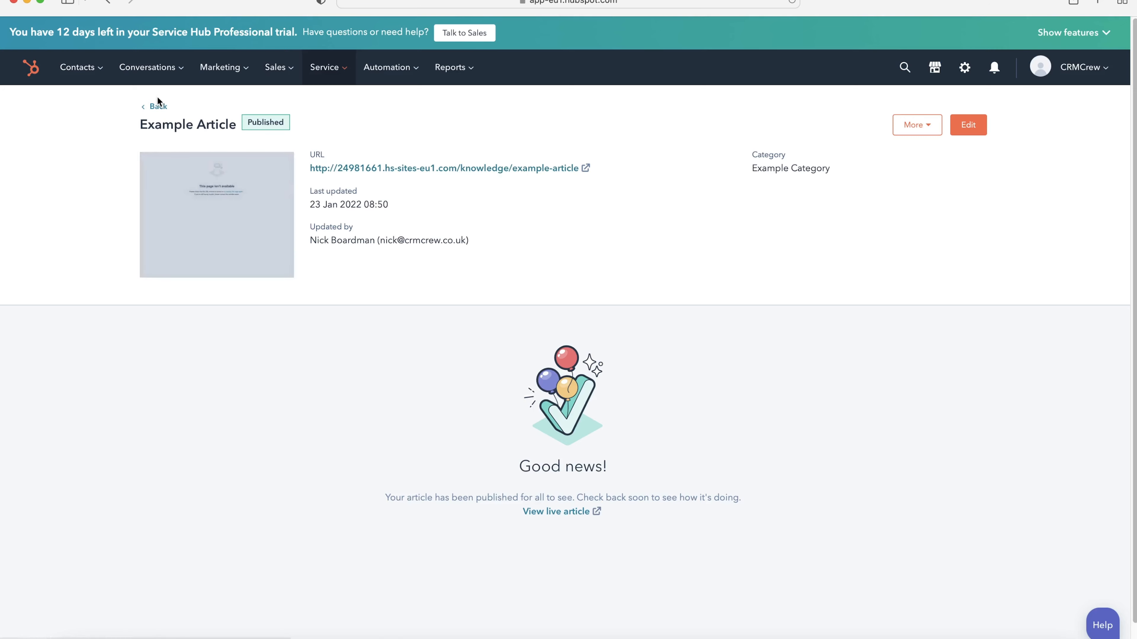
left_click(157, 105)
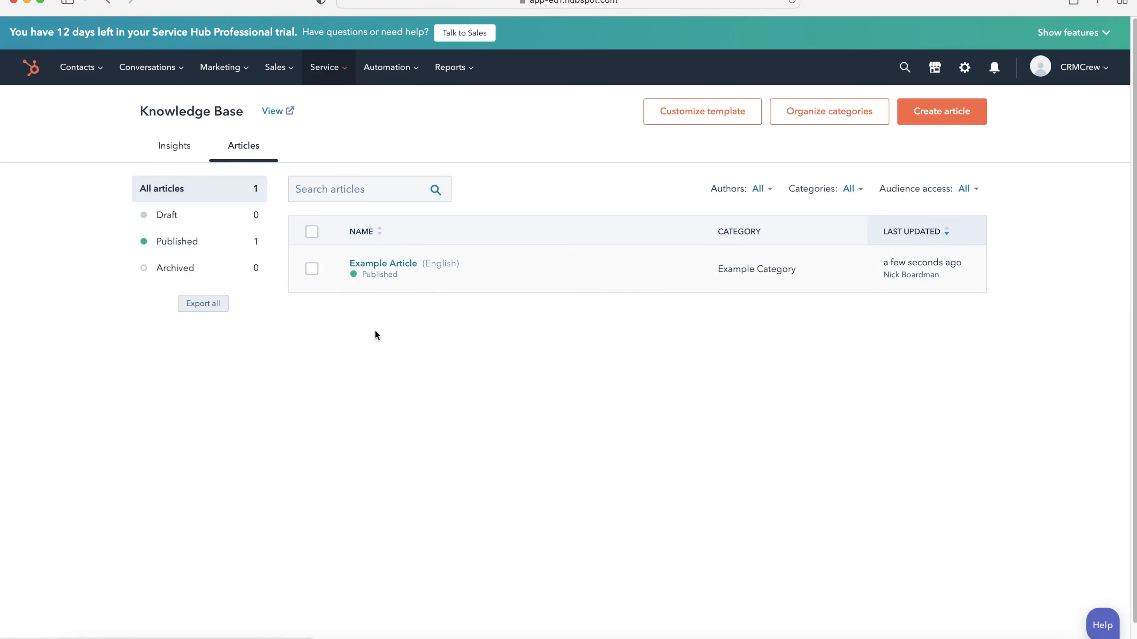
left_click(164, 153)
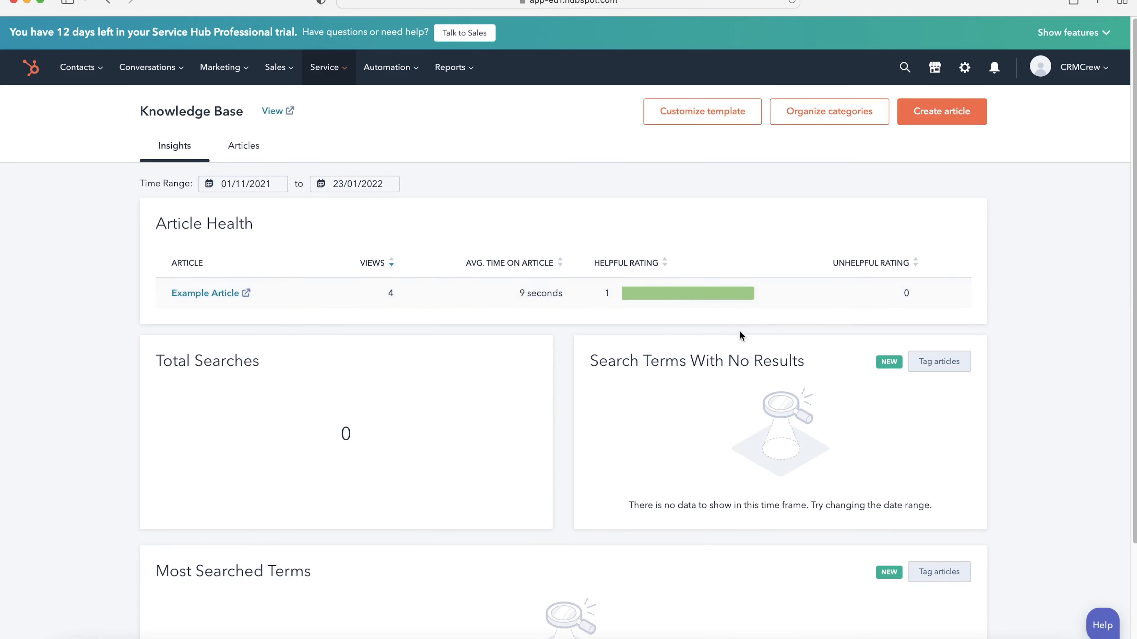
scroll(741, 329, "down", 3)
scroll(741, 336, "up", 3)
left_click(246, 148)
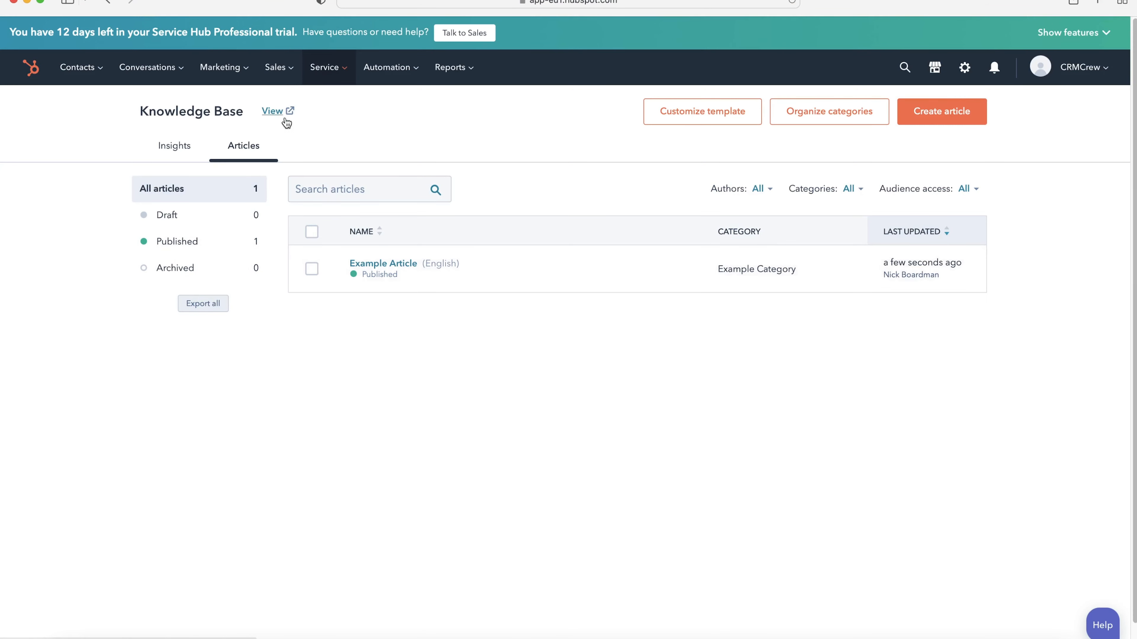
left_click(195, 144)
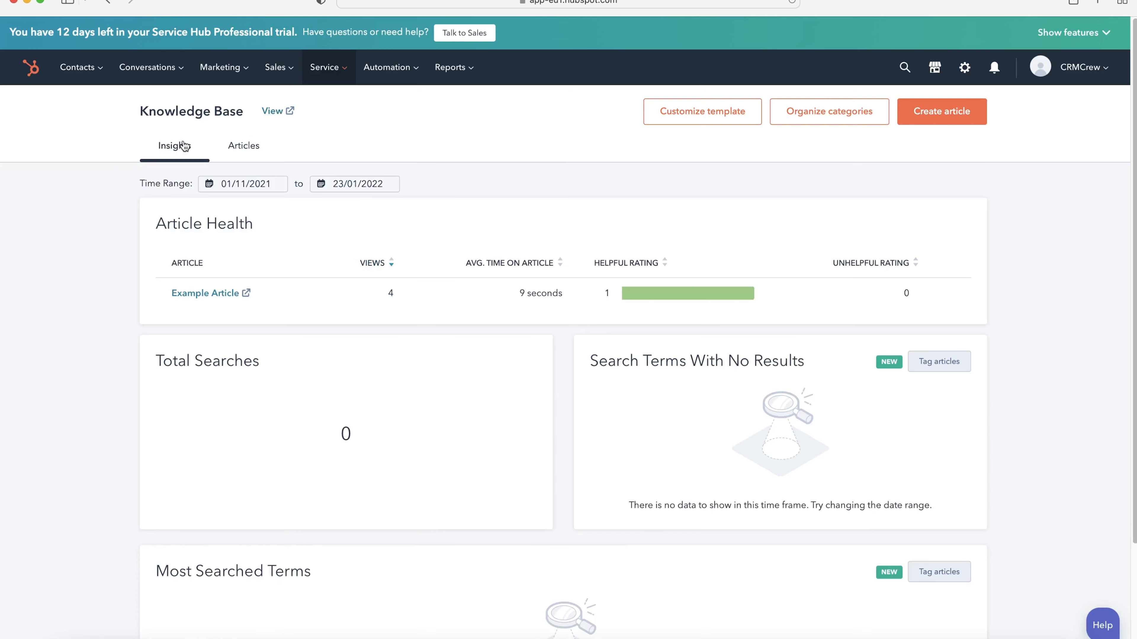
Step: View the live Help Center home page with its answer search, and return to the Knowledge Base
left_click(277, 112)
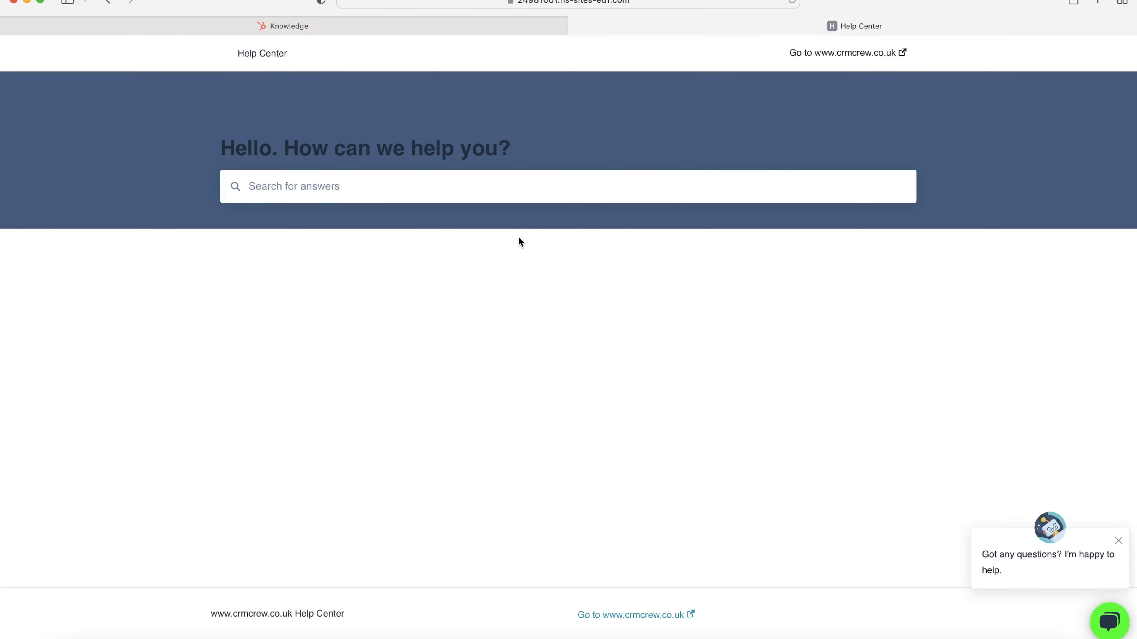
left_click(368, 183)
left_click(575, 26)
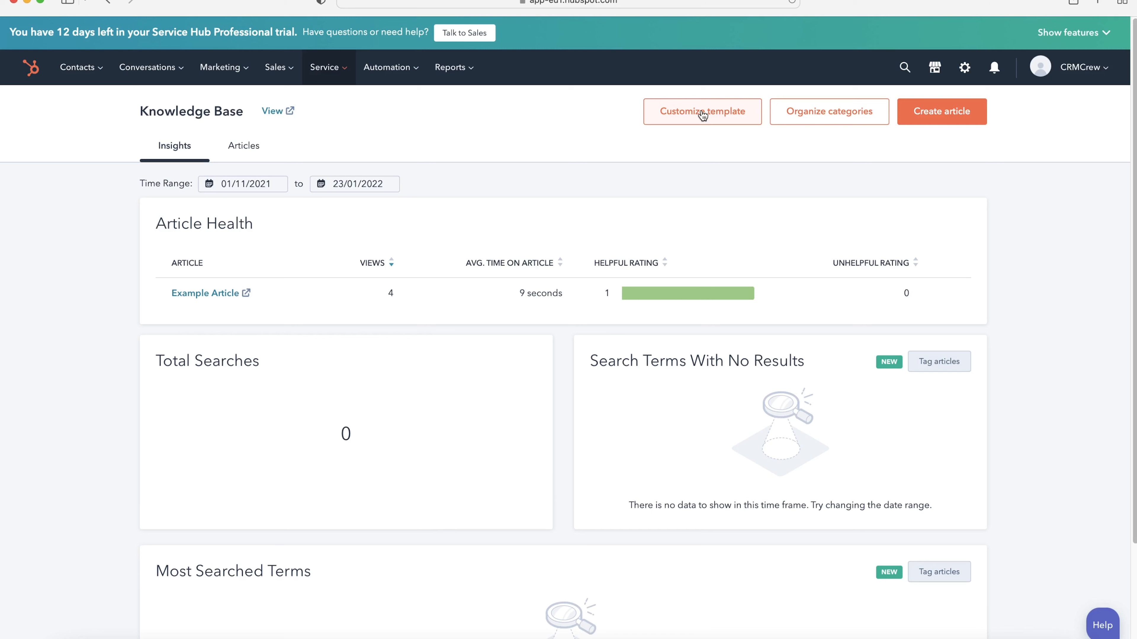
Step: Open the knowledge base category organizer and try to reposition Example Category among the category pages
left_click(829, 117)
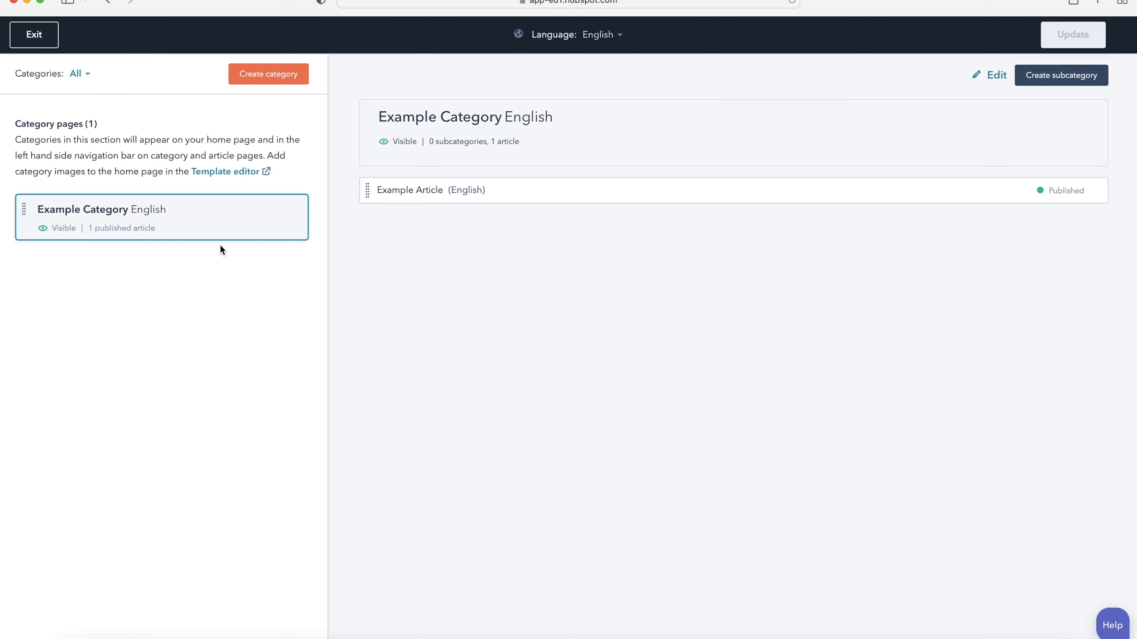
left_click_drag(24, 209, 74, 229)
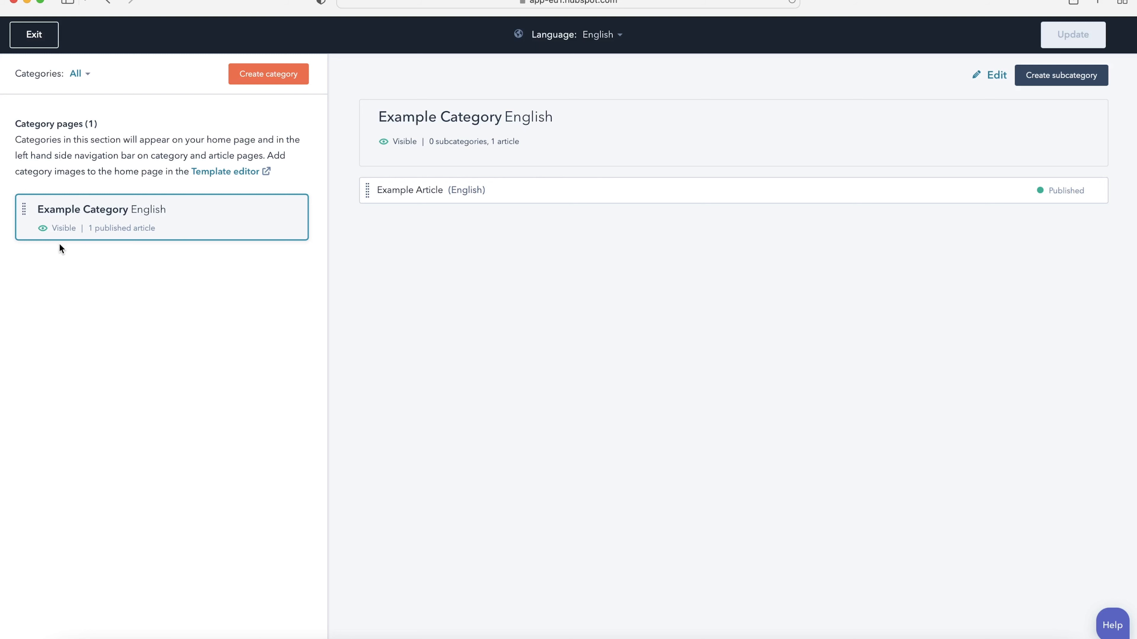